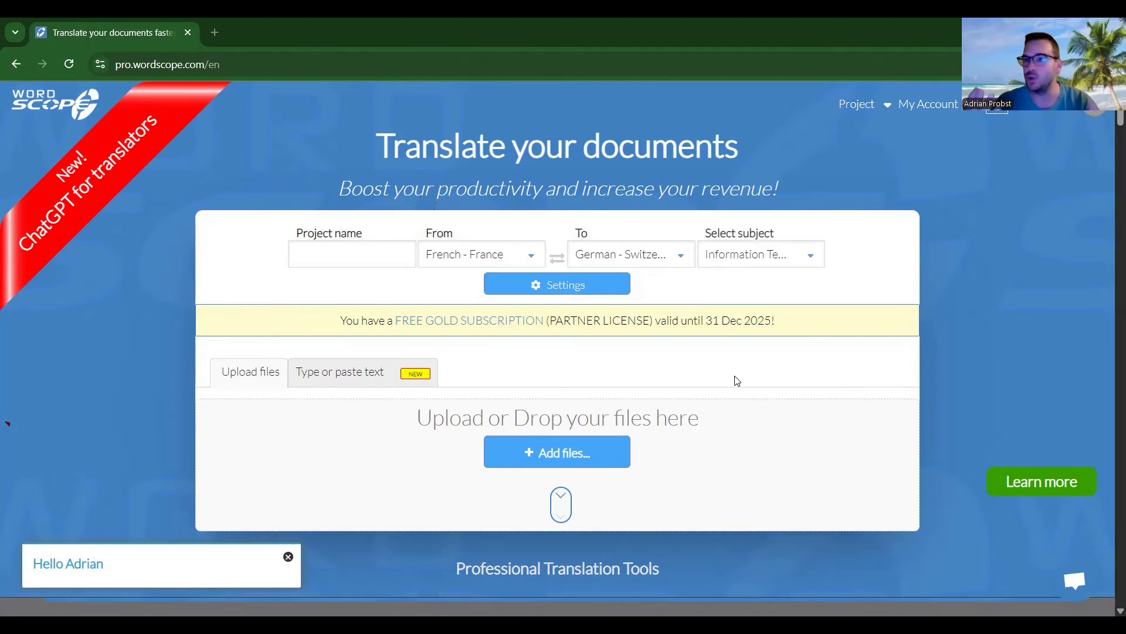
Name the project TestFreelanceverse and set its source language to English US.
{"action": "left_click", "coordinate": [377, 261]}
{"action": "type", "text": "TestF"}
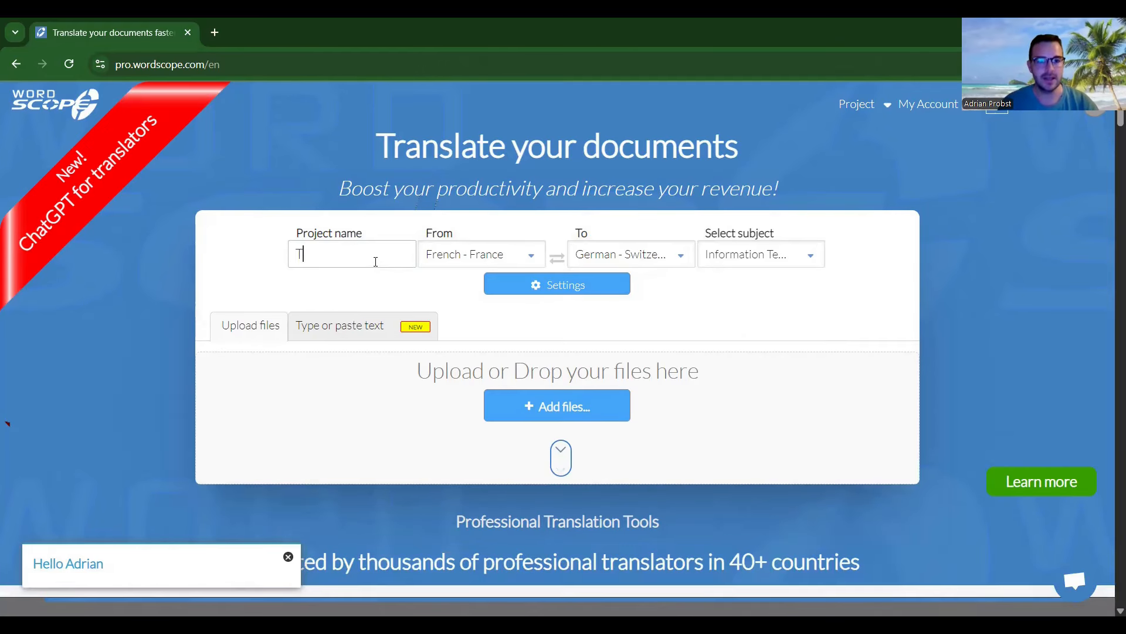
{"action": "type", "text": "reelanceverse"}
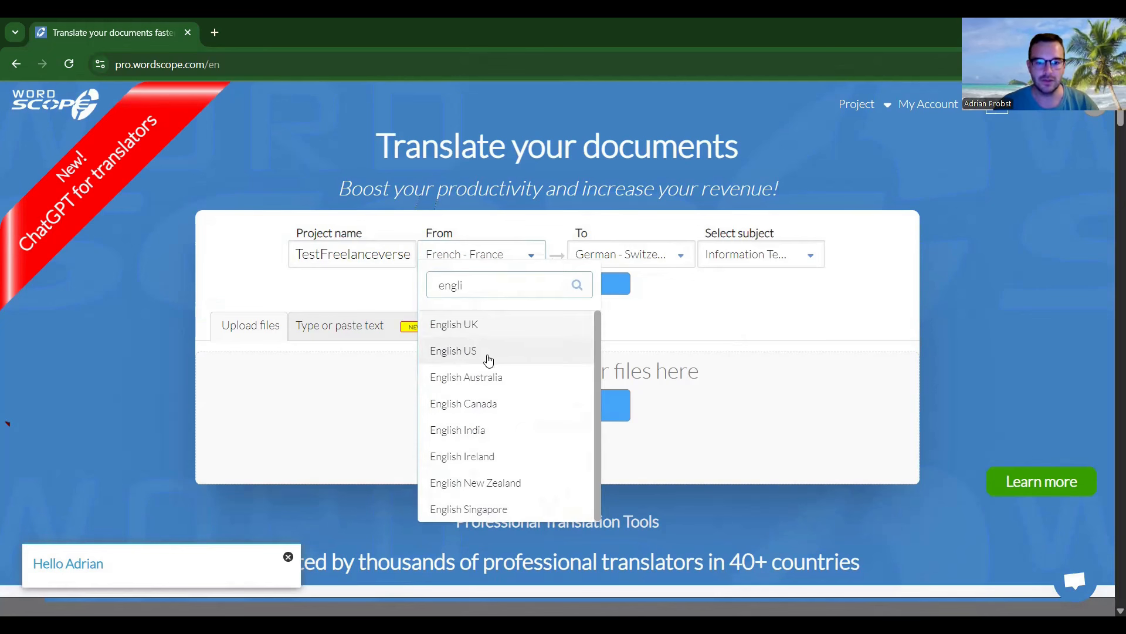
{"action": "left_click", "coordinate": [505, 354]}
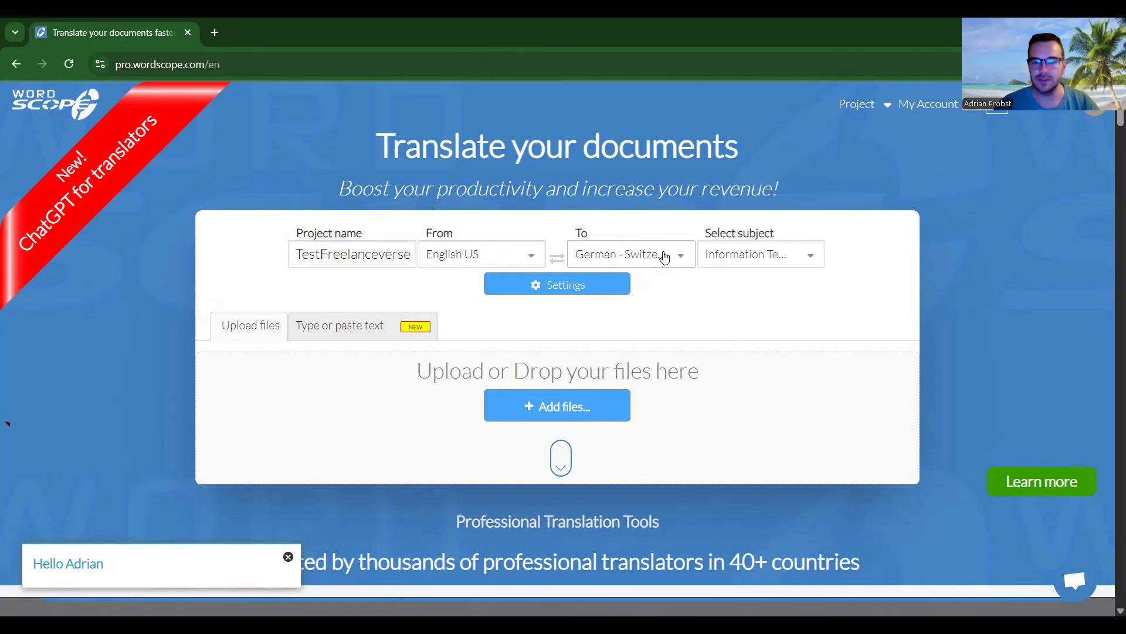
Set the project's subject to the history and archaeology field.
{"action": "left_click", "coordinate": [776, 262]}
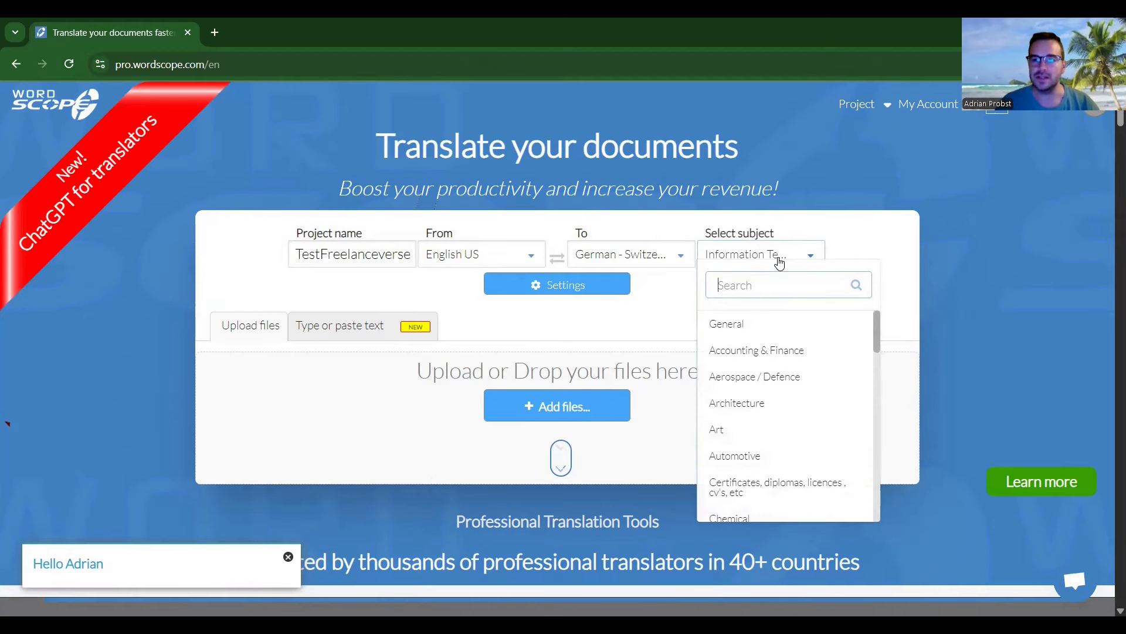
{"action": "scroll", "coordinate": [779, 397], "scroll_direction": "down", "scroll_amount": 10}
{"action": "scroll", "coordinate": [811, 403], "scroll_direction": "up", "scroll_amount": 1}
{"action": "scroll", "coordinate": [814, 406], "scroll_direction": "up", "scroll_amount": 4}
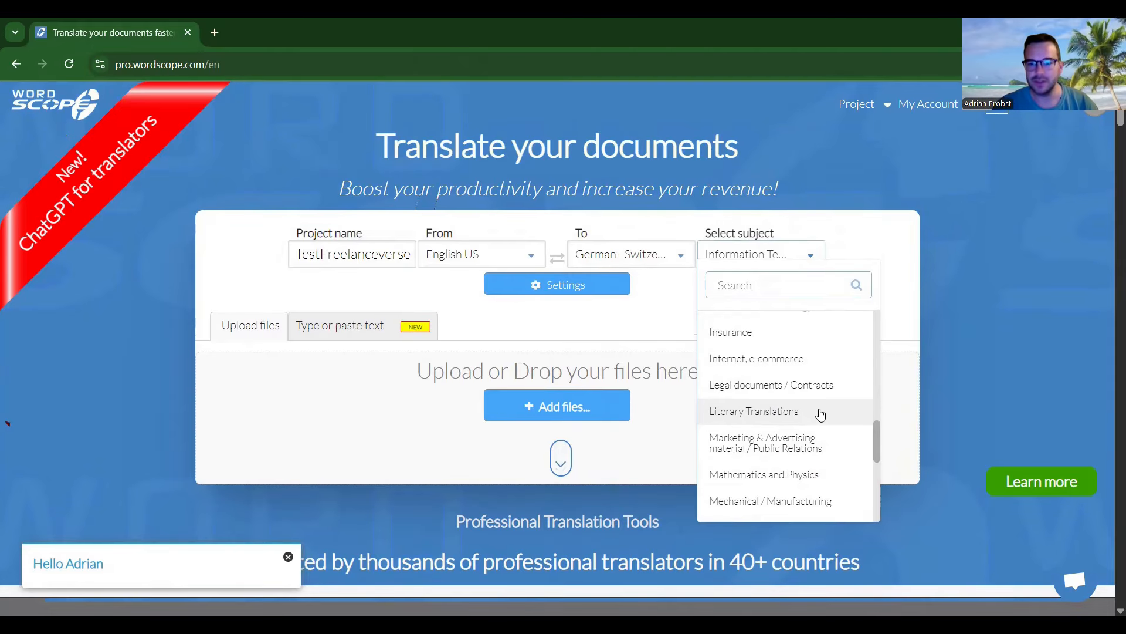
{"action": "scroll", "coordinate": [827, 405], "scroll_direction": "down", "scroll_amount": 1}
{"action": "scroll", "coordinate": [825, 410], "scroll_direction": "down", "scroll_amount": 3}
{"action": "scroll", "coordinate": [792, 410], "scroll_direction": "up", "scroll_amount": 6}
{"action": "left_click", "coordinate": [772, 434]}
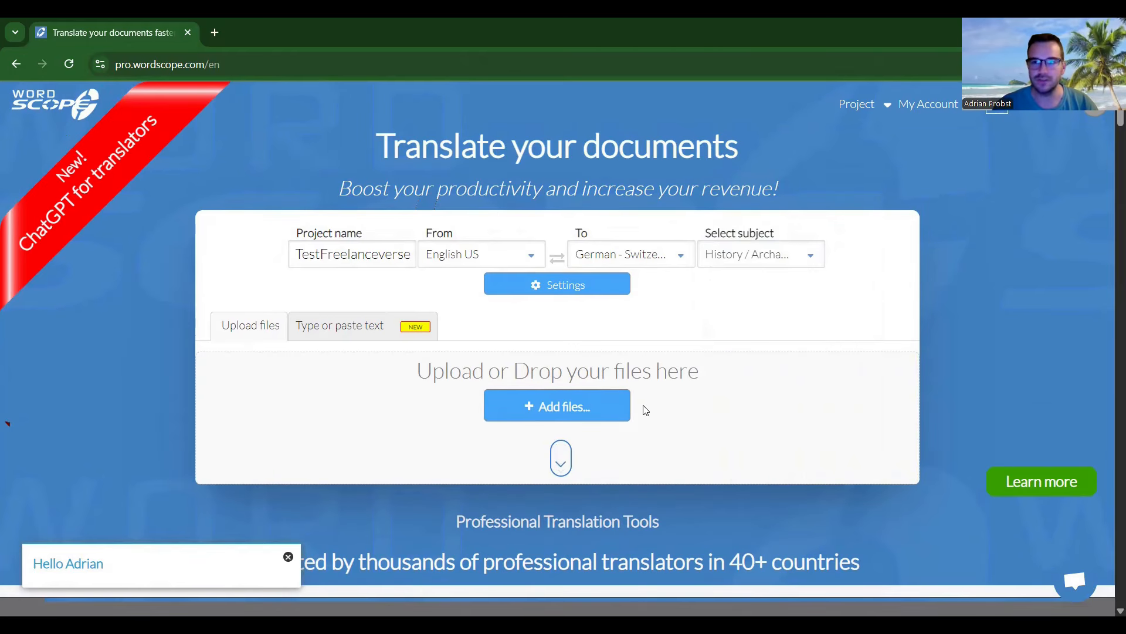
Add The_Origin_of_Language.docx to the project and run the volume analysis.
{"action": "left_click", "coordinate": [589, 404]}
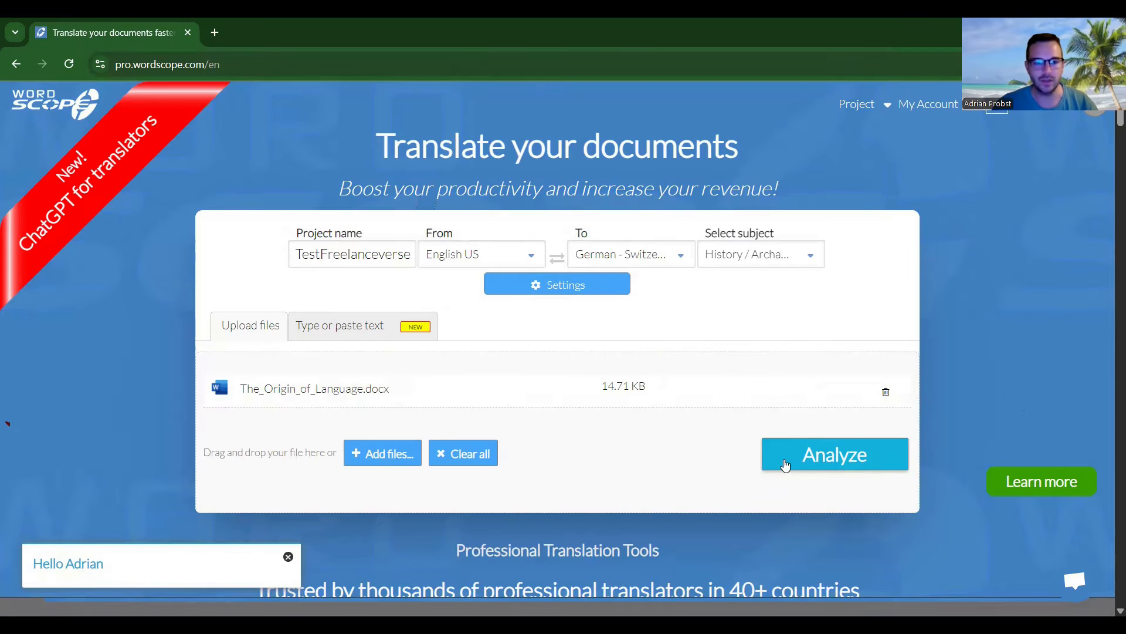
{"action": "left_click", "coordinate": [836, 457]}
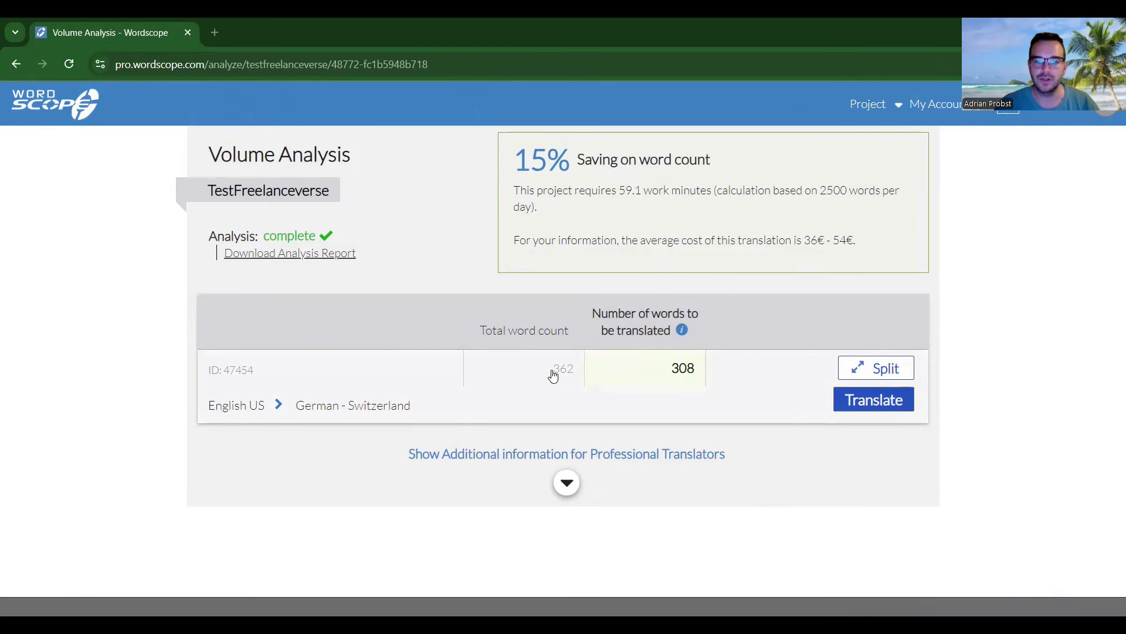
Start the English US to German - Switzerland translation, open its job in the editor and dismiss the greeting message.
{"action": "mouse_move", "coordinate": [660, 332]}
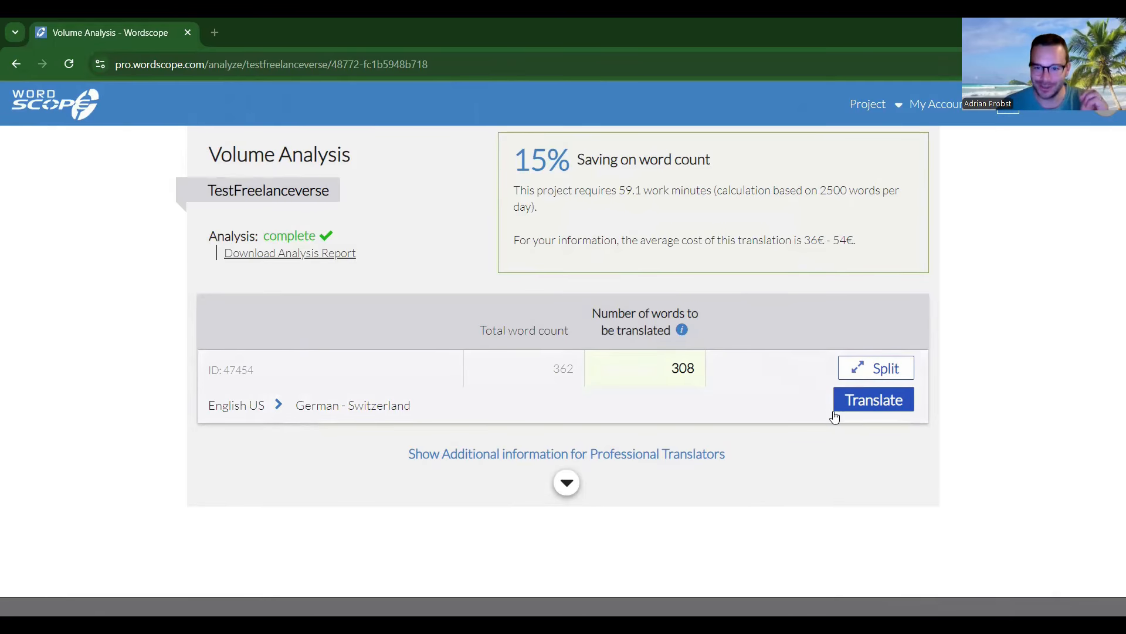
{"action": "left_click", "coordinate": [857, 406]}
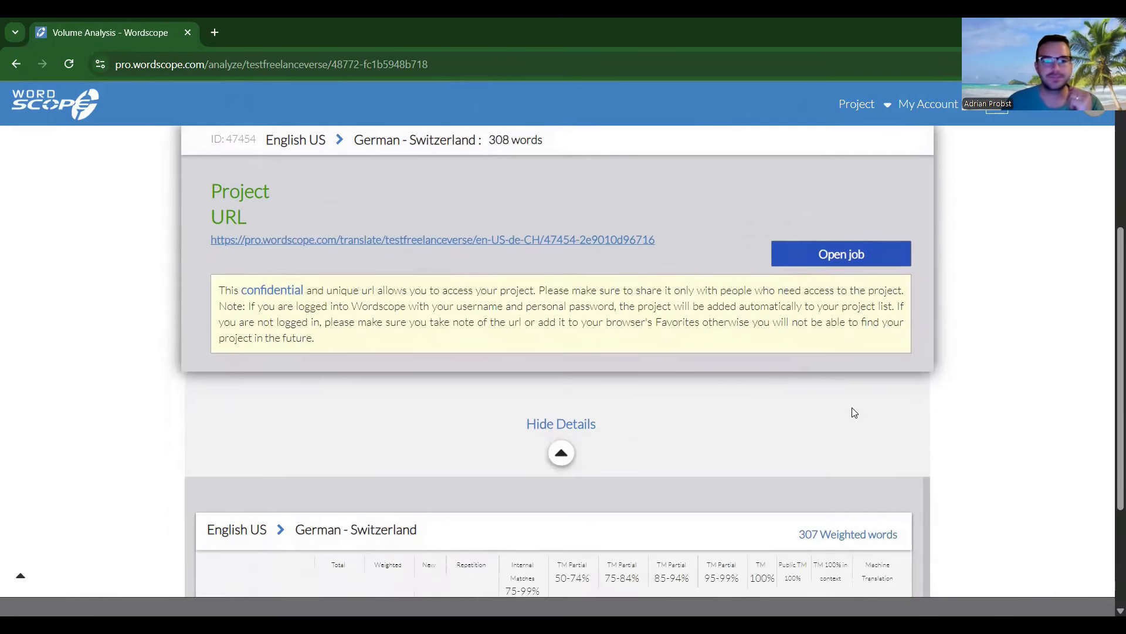
{"action": "left_click", "coordinate": [829, 261]}
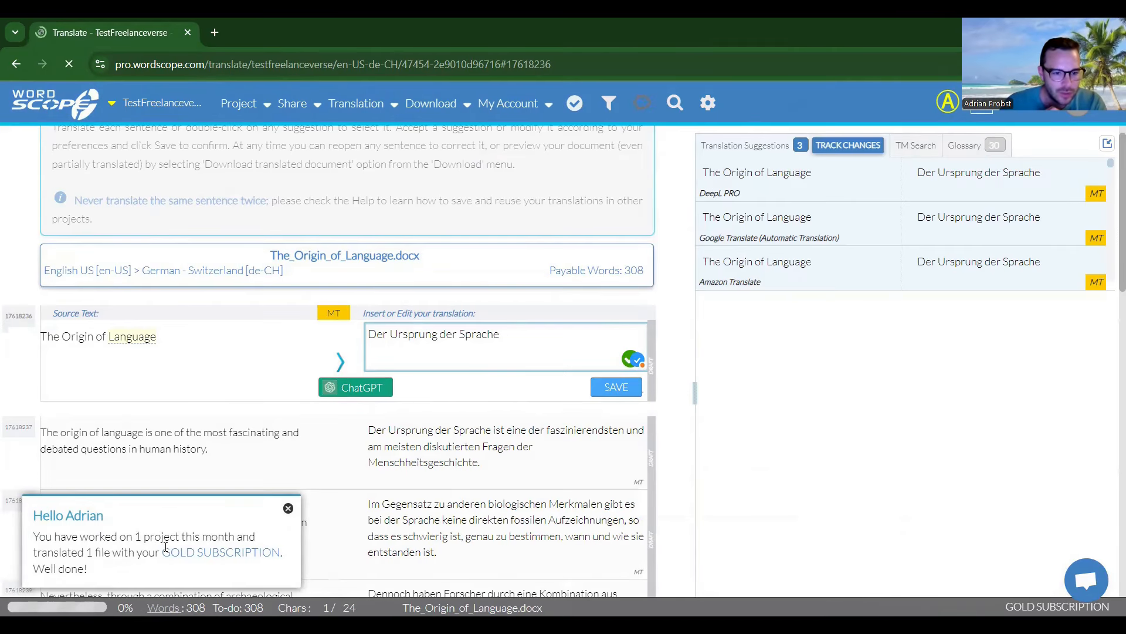
{"action": "left_click", "coordinate": [288, 508]}
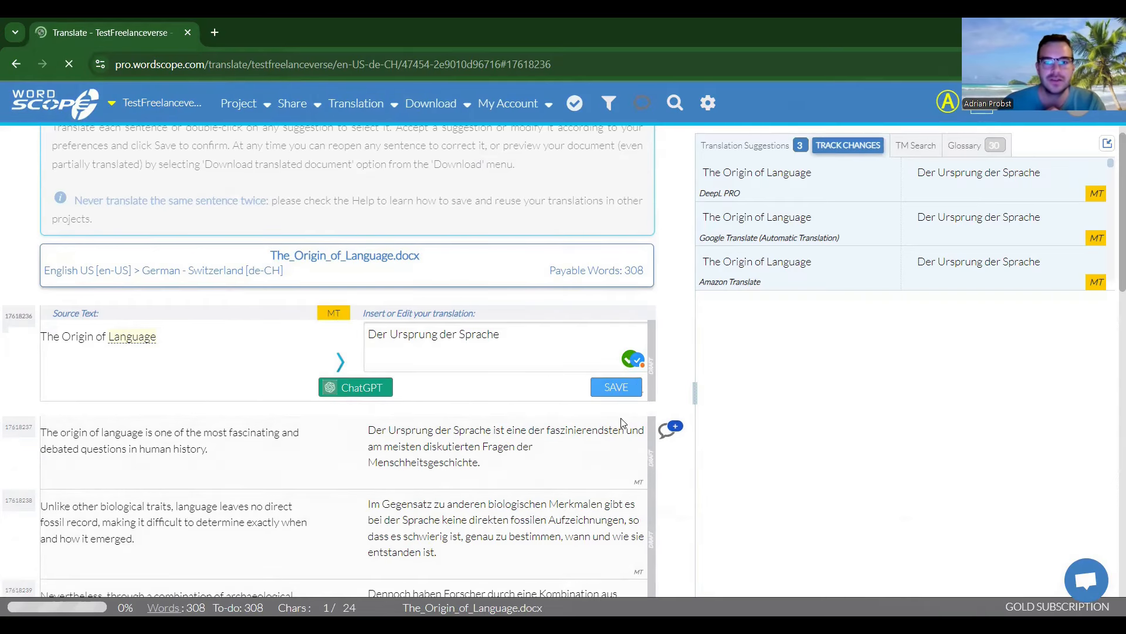
Examine the instructions above the document and the source sentences with their draft German translations.
{"action": "scroll", "coordinate": [651, 434], "scroll_direction": "up", "scroll_amount": 1}
{"action": "scroll", "coordinate": [653, 457], "scroll_direction": "down", "scroll_amount": 1}
{"action": "scroll", "coordinate": [652, 457], "scroll_direction": "up", "scroll_amount": 1}
{"action": "scroll", "coordinate": [652, 457], "scroll_direction": "down", "scroll_amount": 3}
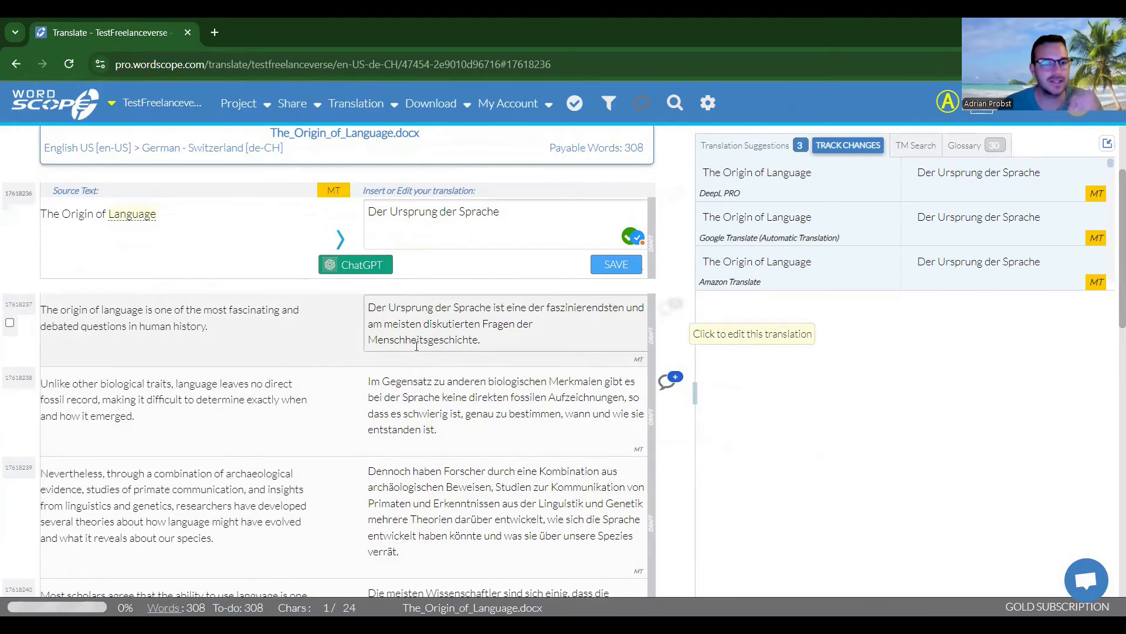
{"action": "scroll", "coordinate": [228, 262], "scroll_direction": "down", "scroll_amount": 4}
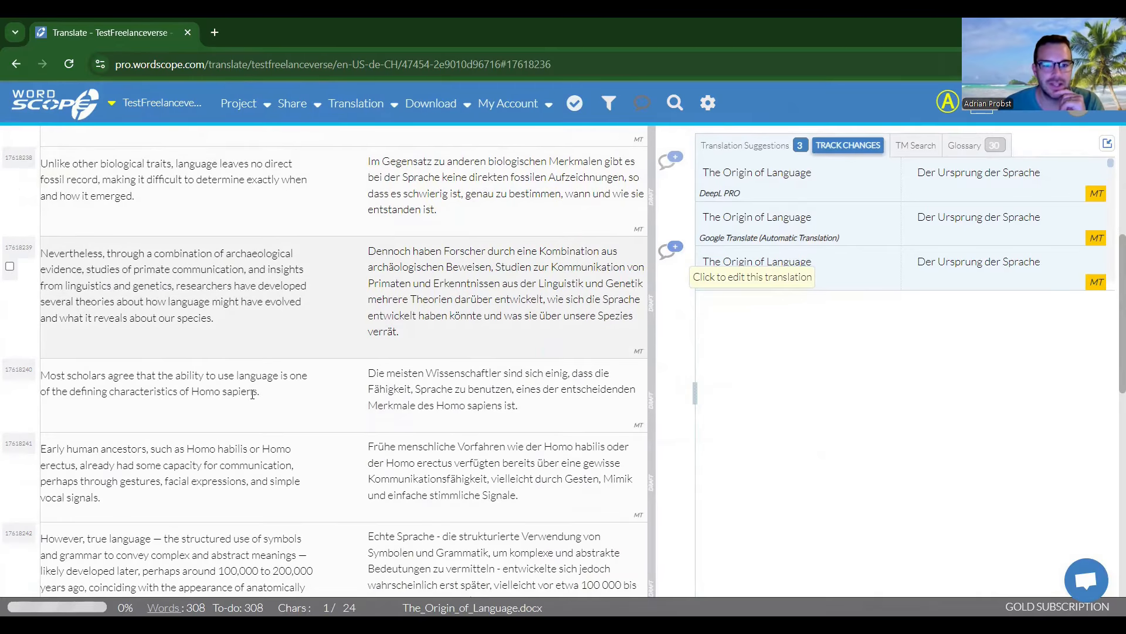
{"action": "scroll", "coordinate": [253, 406], "scroll_direction": "down", "scroll_amount": 3}
{"action": "scroll", "coordinate": [253, 405], "scroll_direction": "up", "scroll_amount": 7}
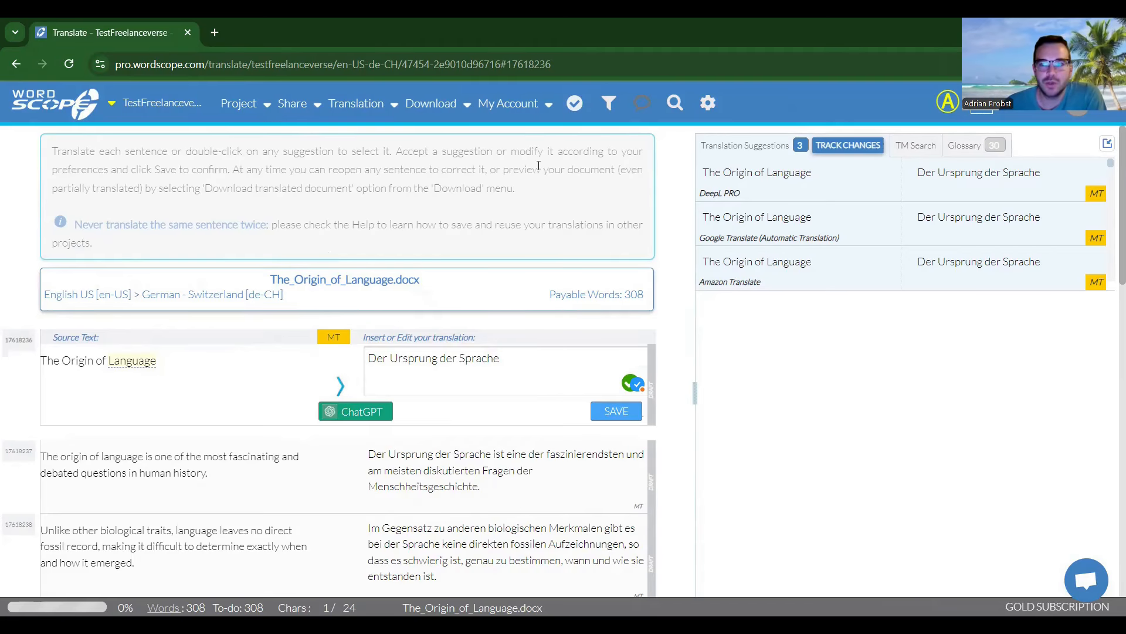
{"action": "left_click_drag", "start_coordinate": [35, 146], "coordinate": [76, 176]}
{"action": "left_click", "coordinate": [66, 264]}
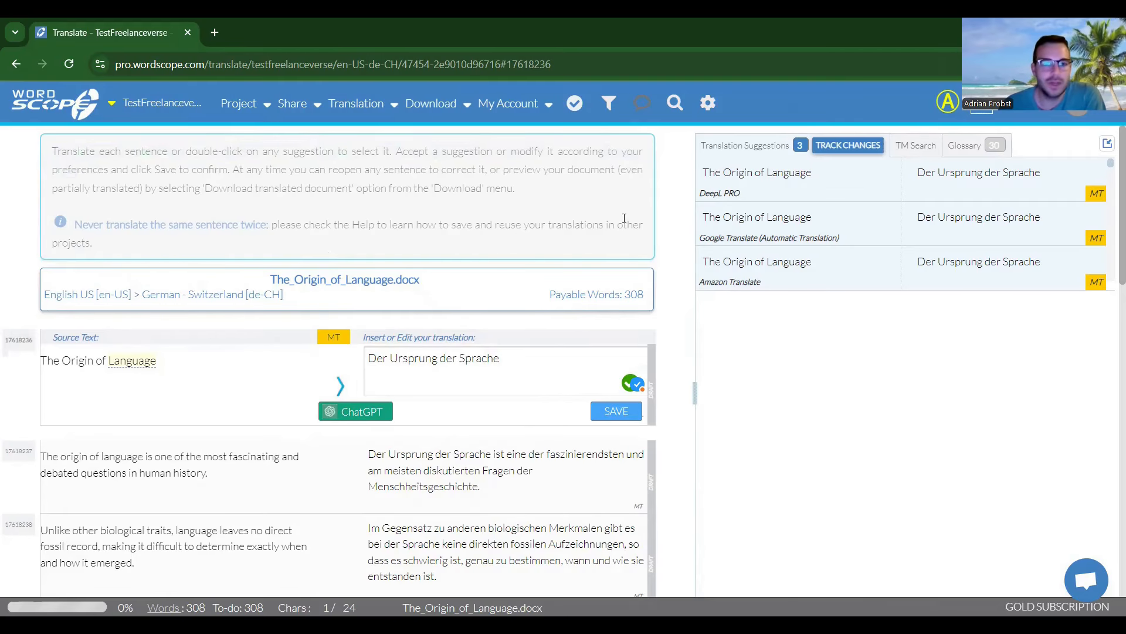
{"action": "scroll", "coordinate": [624, 219], "scroll_direction": "down", "scroll_amount": 3}
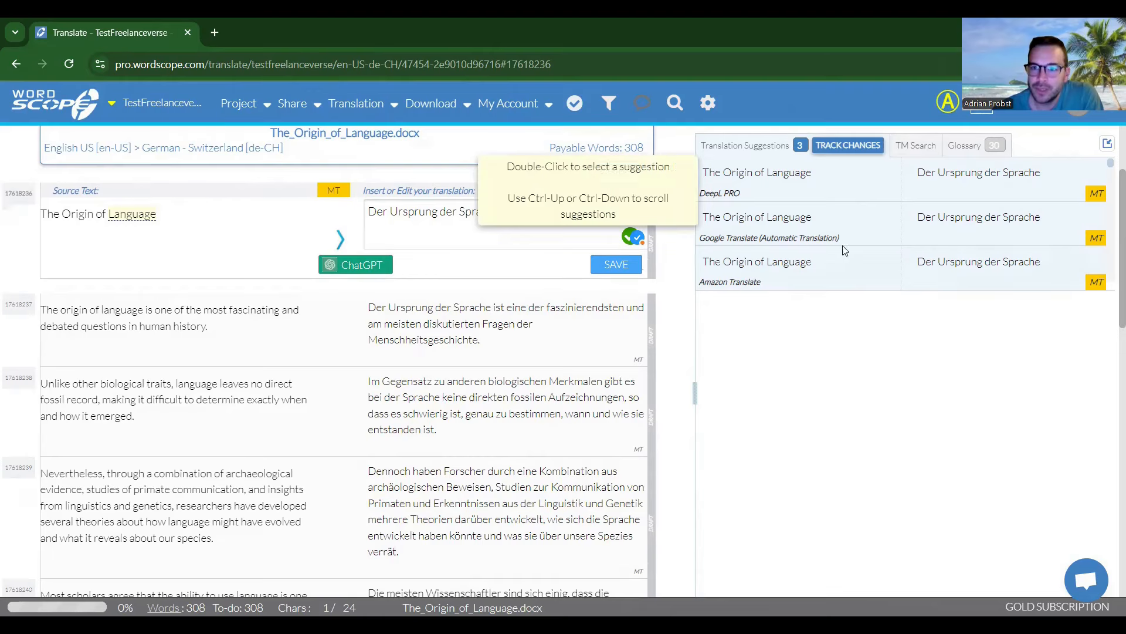
Try switching the track changes display off and on, and compare the machine translation suggestions for the title and first sentence.
{"action": "left_click", "coordinate": [873, 150]}
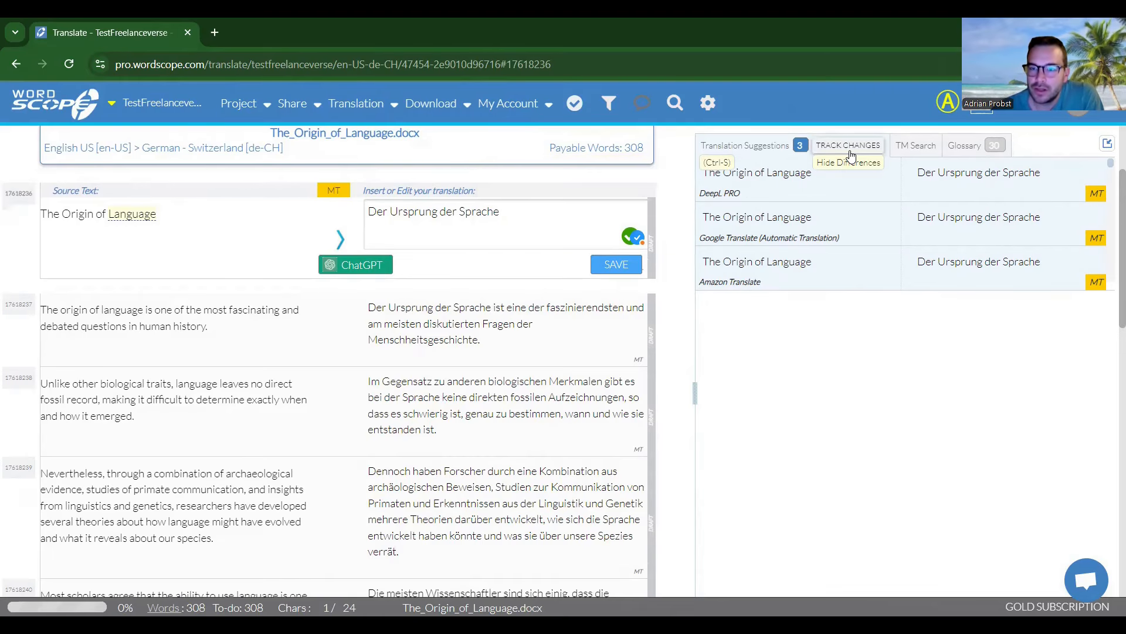
{"action": "left_click", "coordinate": [851, 146]}
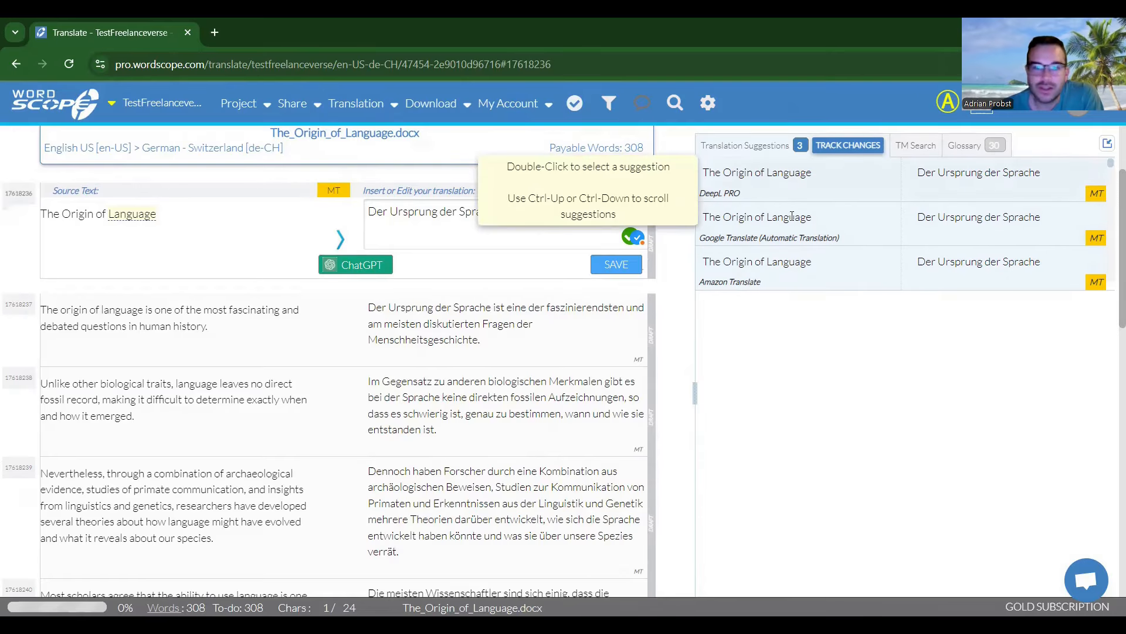
{"action": "left_click", "coordinate": [522, 321]}
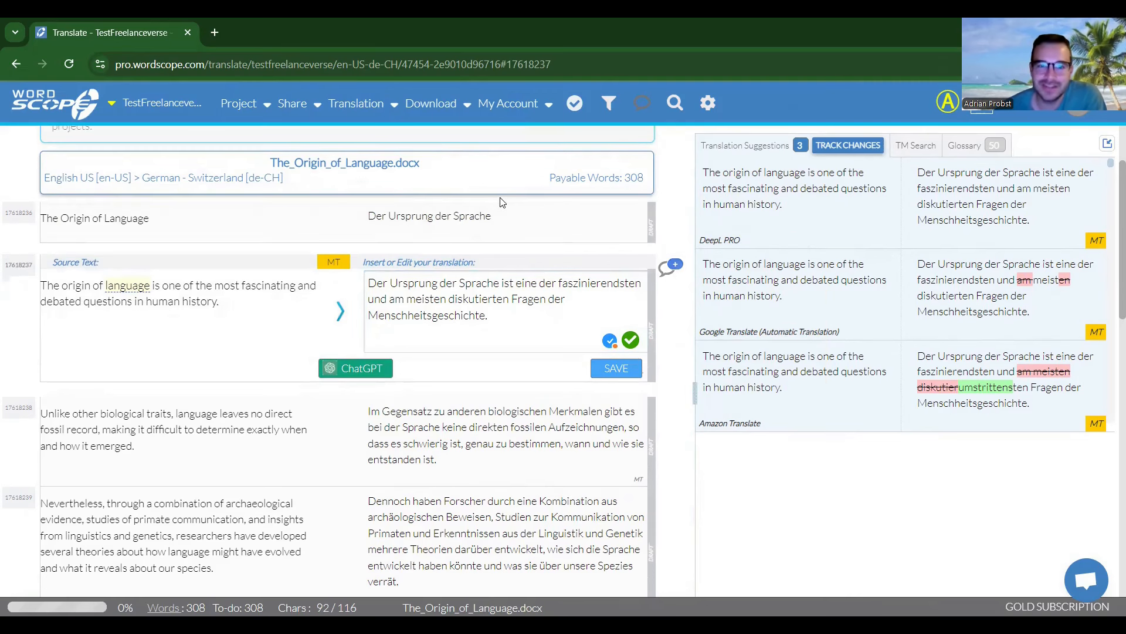
{"action": "left_click", "coordinate": [501, 216]}
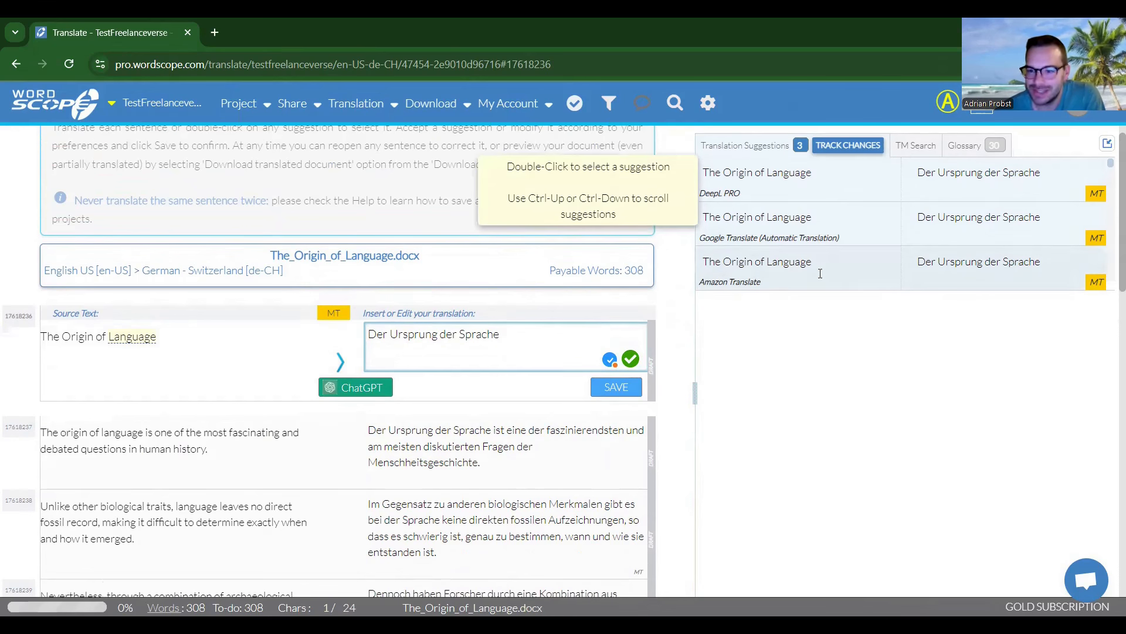
{"action": "left_click", "coordinate": [497, 451]}
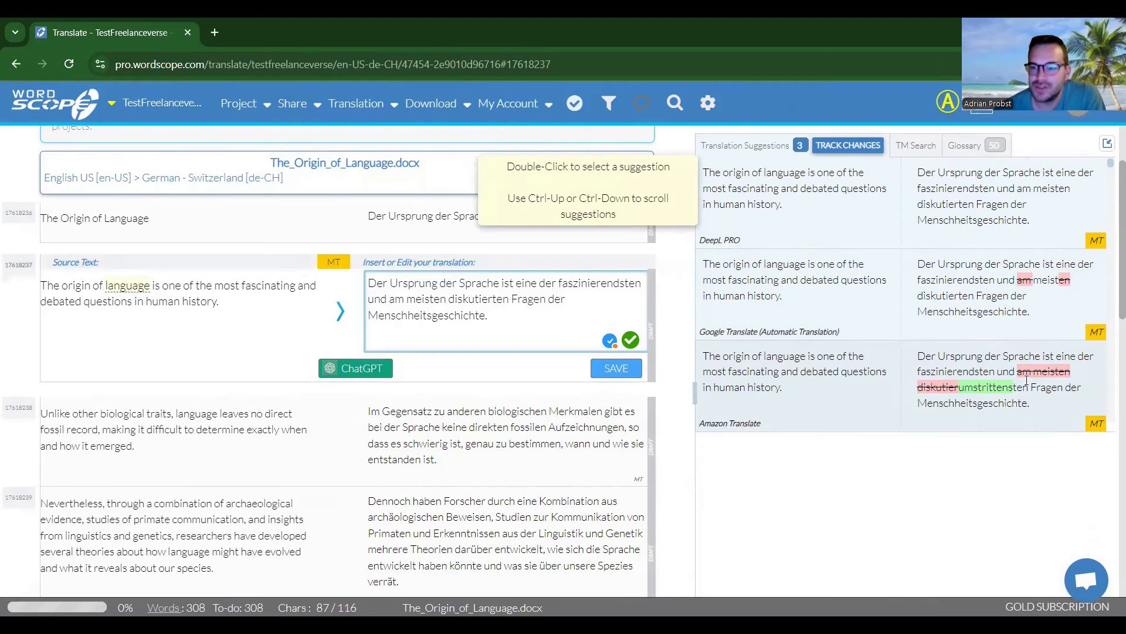
Examine the translation memory search options and the glossary entries for the first sentence, widening the translation editor area.
{"action": "left_click", "coordinate": [917, 146]}
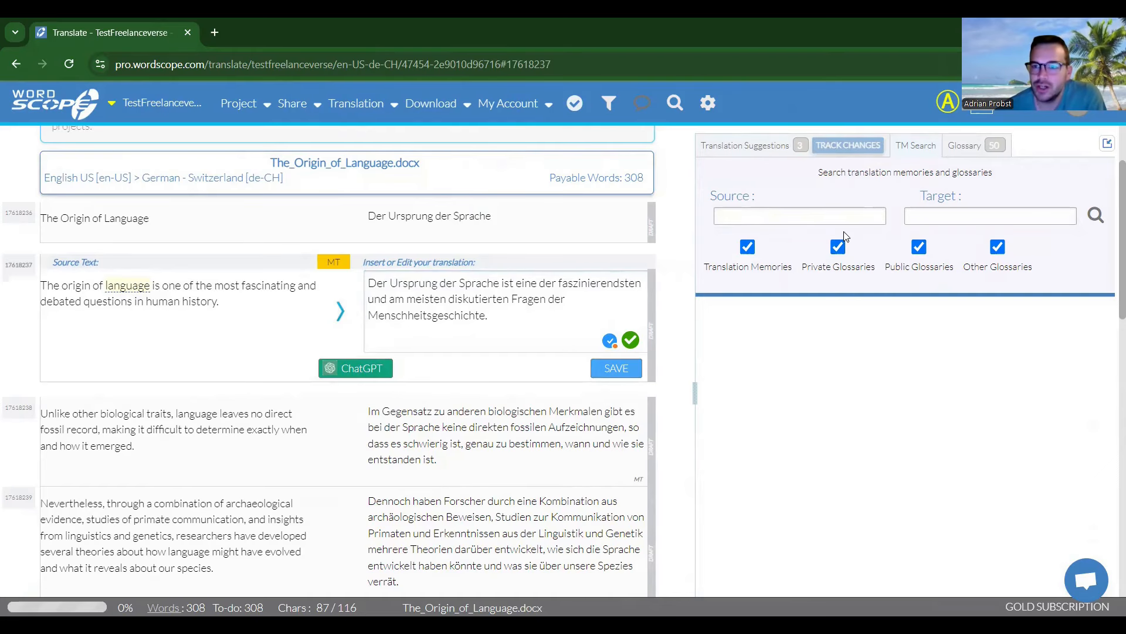
{"action": "left_click", "coordinate": [965, 145]}
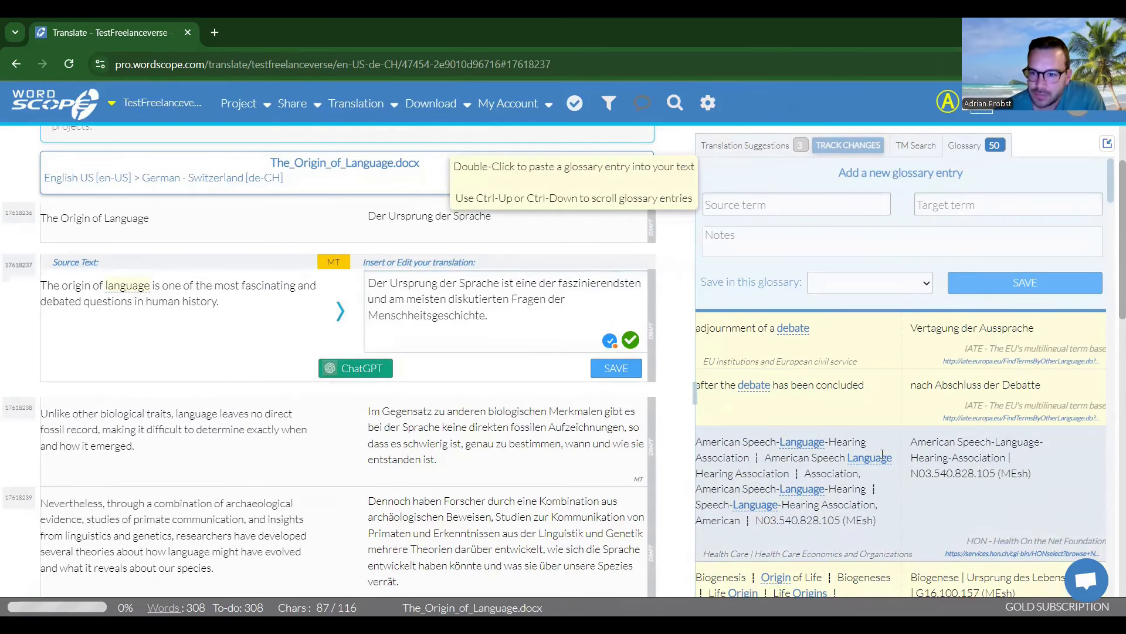
{"action": "scroll", "coordinate": [883, 456], "scroll_direction": "down", "scroll_amount": 3}
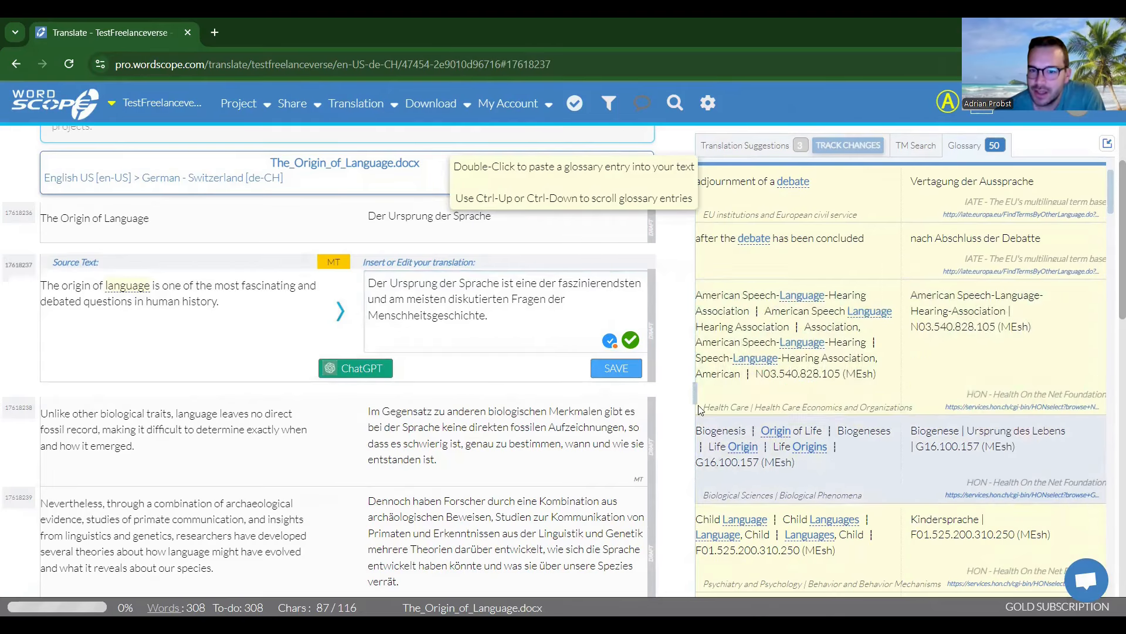
{"action": "left_click_drag", "start_coordinate": [696, 390], "coordinate": [649, 421]}
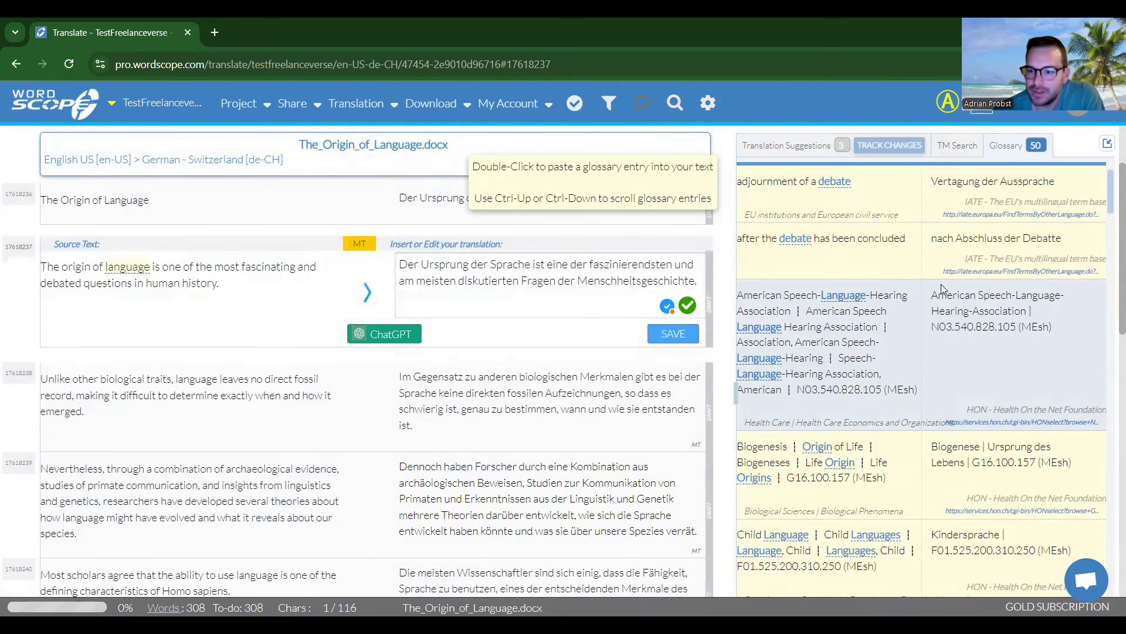
{"action": "scroll", "coordinate": [934, 349], "scroll_direction": "down", "scroll_amount": 5}
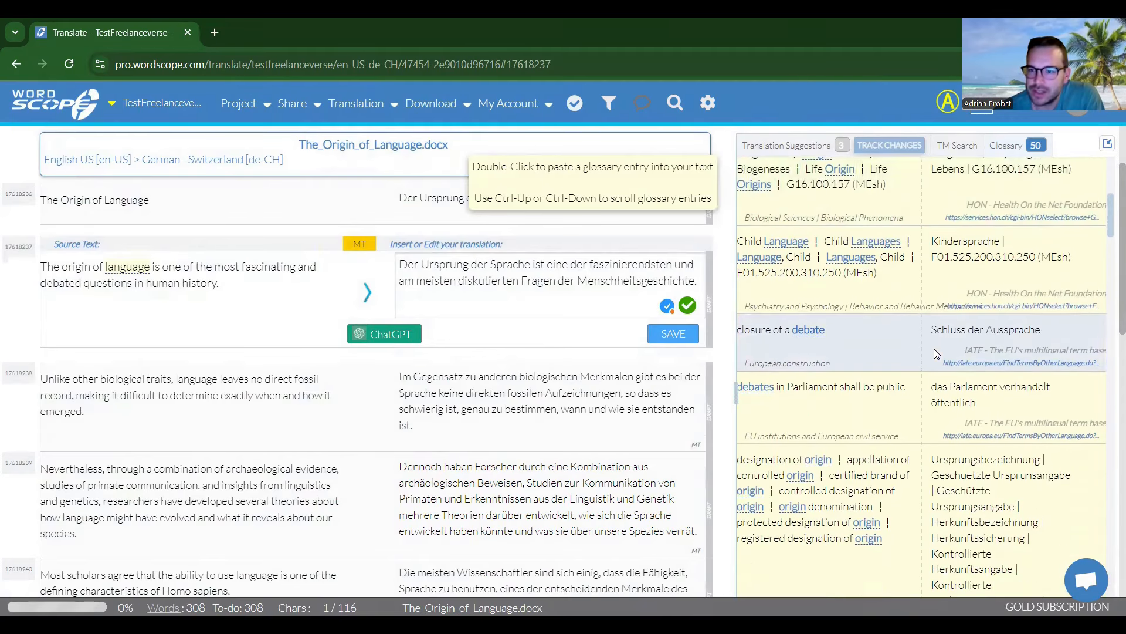
{"action": "scroll", "coordinate": [934, 348], "scroll_direction": "down", "scroll_amount": 3}
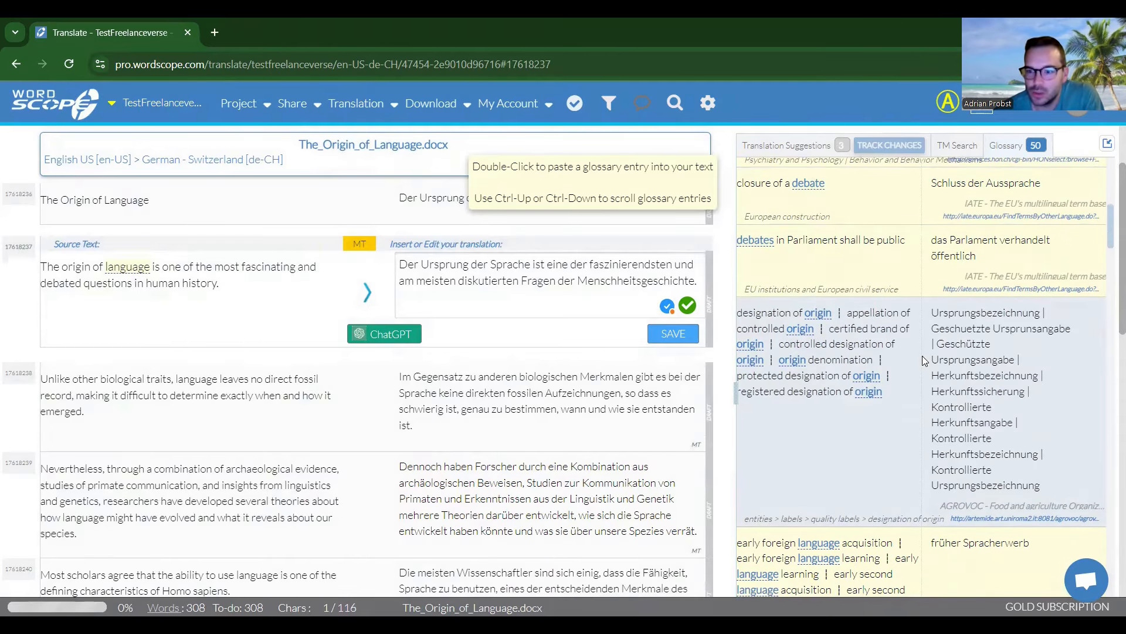
{"action": "scroll", "coordinate": [911, 359], "scroll_direction": "down", "scroll_amount": 1}
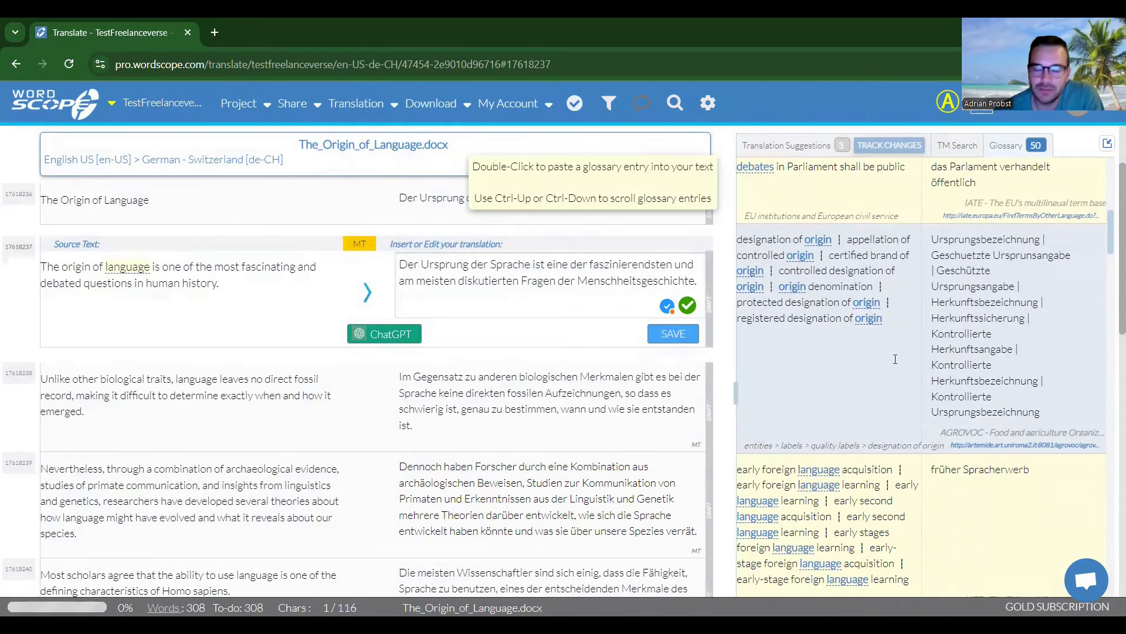
{"action": "scroll", "coordinate": [891, 359], "scroll_direction": "up", "scroll_amount": 10}
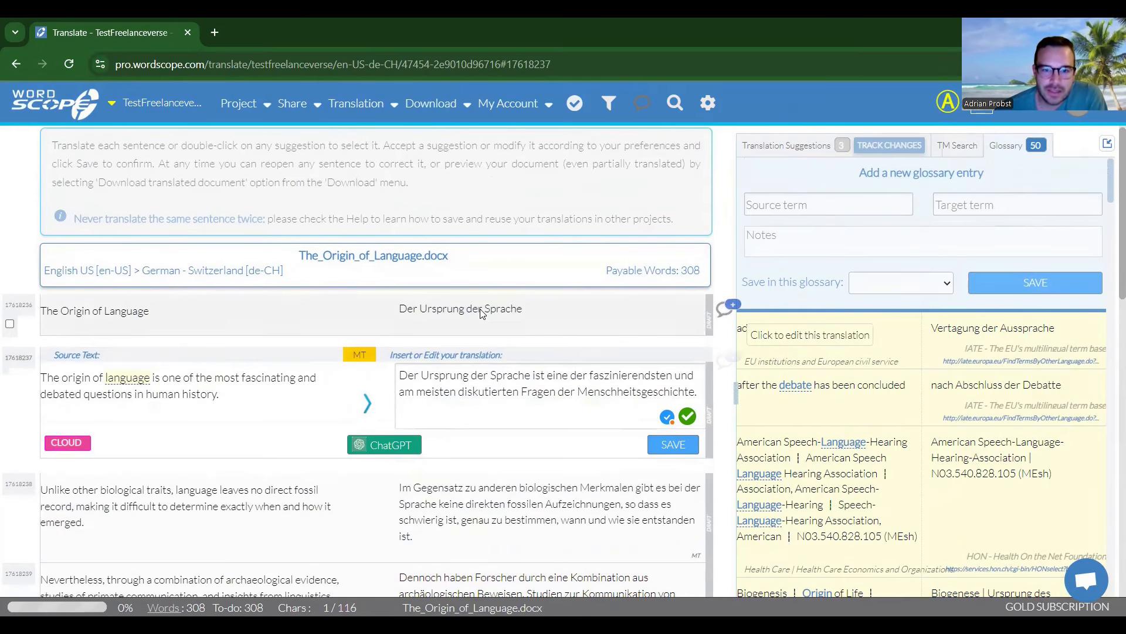
Activate the title segment and enable lookup in Wordscope Cloud TM and MyMemory in the project settings.
{"action": "left_click", "coordinate": [504, 312]}
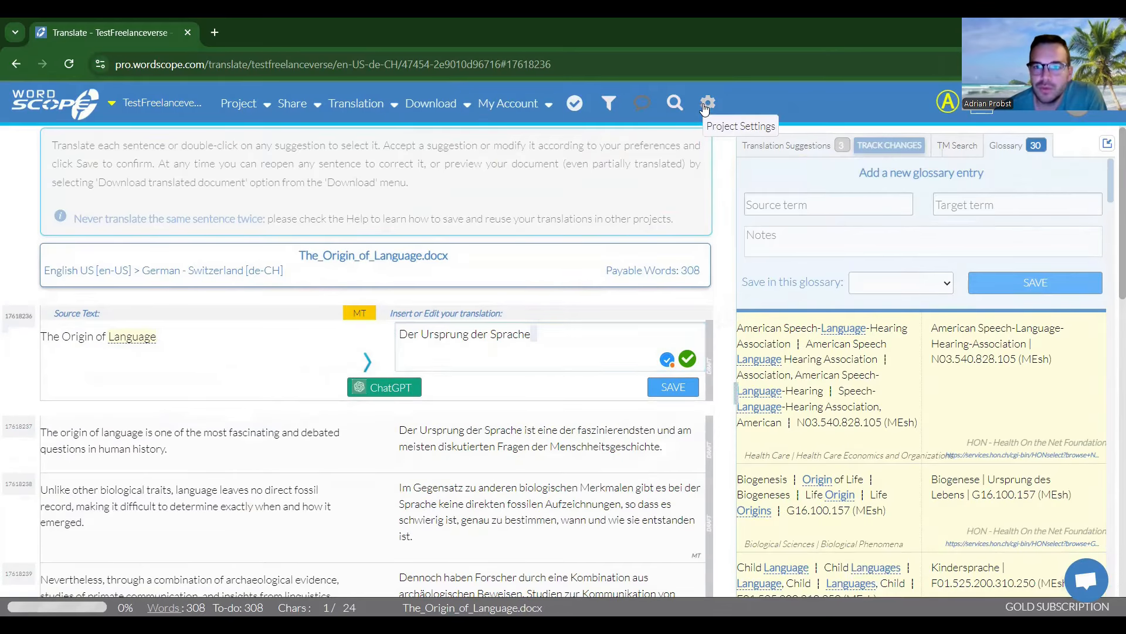
{"action": "left_click", "coordinate": [708, 104]}
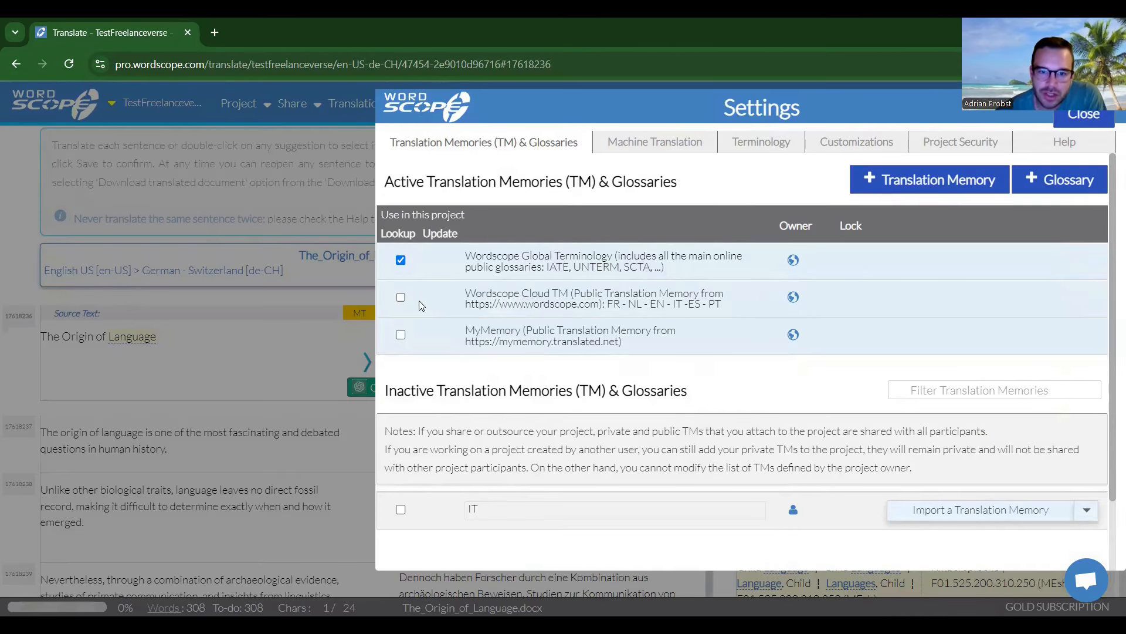
{"action": "left_click", "coordinate": [402, 298]}
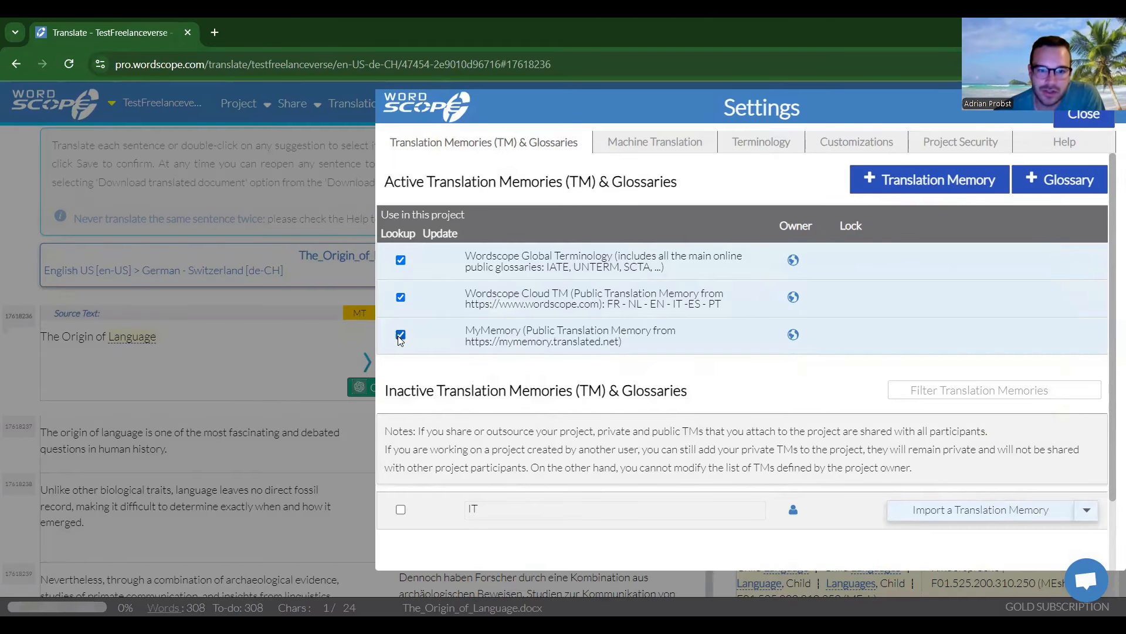
{"action": "scroll", "coordinate": [389, 341], "scroll_direction": "down", "scroll_amount": 2}
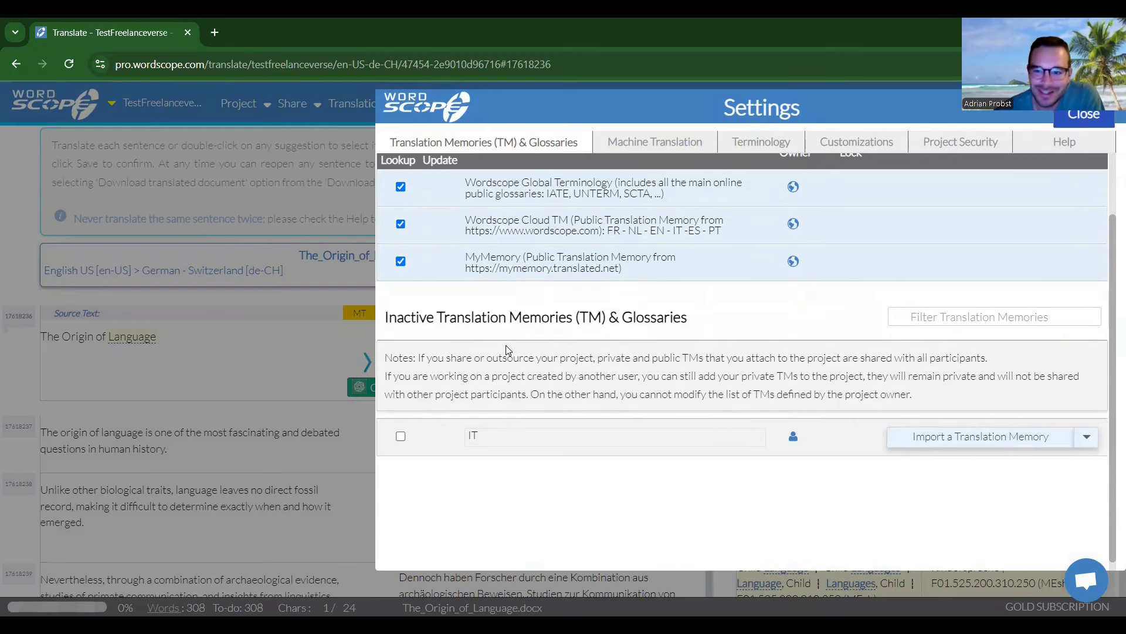
{"action": "scroll", "coordinate": [505, 345], "scroll_direction": "up", "scroll_amount": 2}
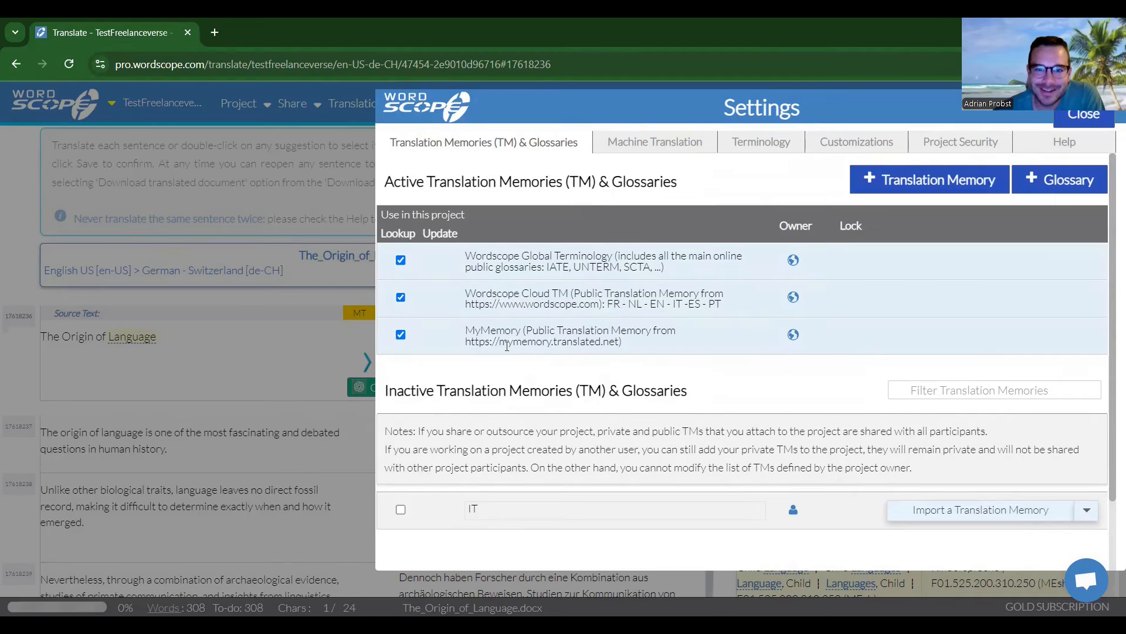
Reorder the project's machine translation engines to Tradooit, DeepL PRO, Google Translate, MyMemory (All Pairs), AmazonMT.
{"action": "left_click", "coordinate": [645, 145]}
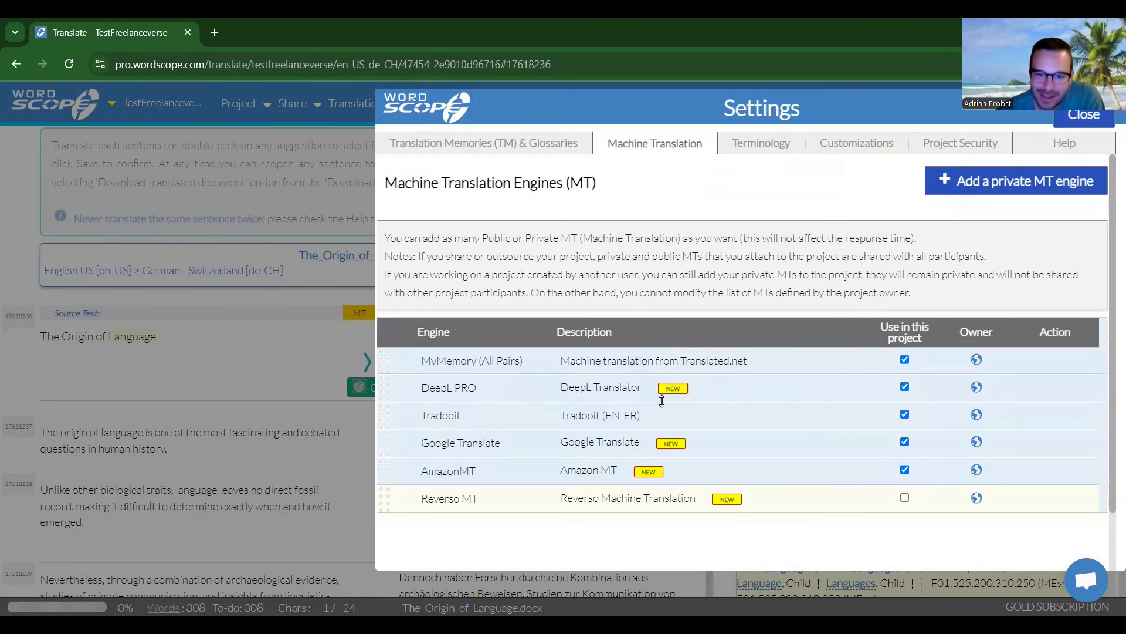
{"action": "left_click_drag", "start_coordinate": [404, 446], "coordinate": [411, 352]}
{"action": "mouse_move", "coordinate": [427, 414]}
{"action": "left_mouse_down"}
{"action": "mouse_move", "coordinate": [426, 394]}
{"action": "mouse_move", "coordinate": [431, 434]}
{"action": "left_mouse_up"}
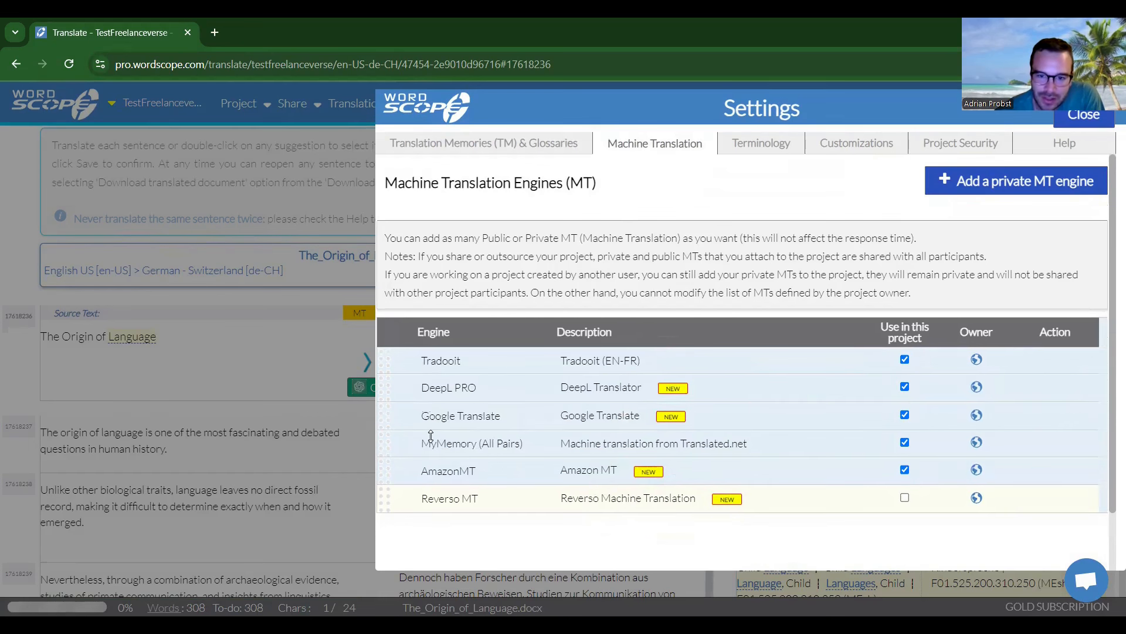
{"action": "scroll", "coordinate": [789, 446], "scroll_direction": "down", "scroll_amount": 1}
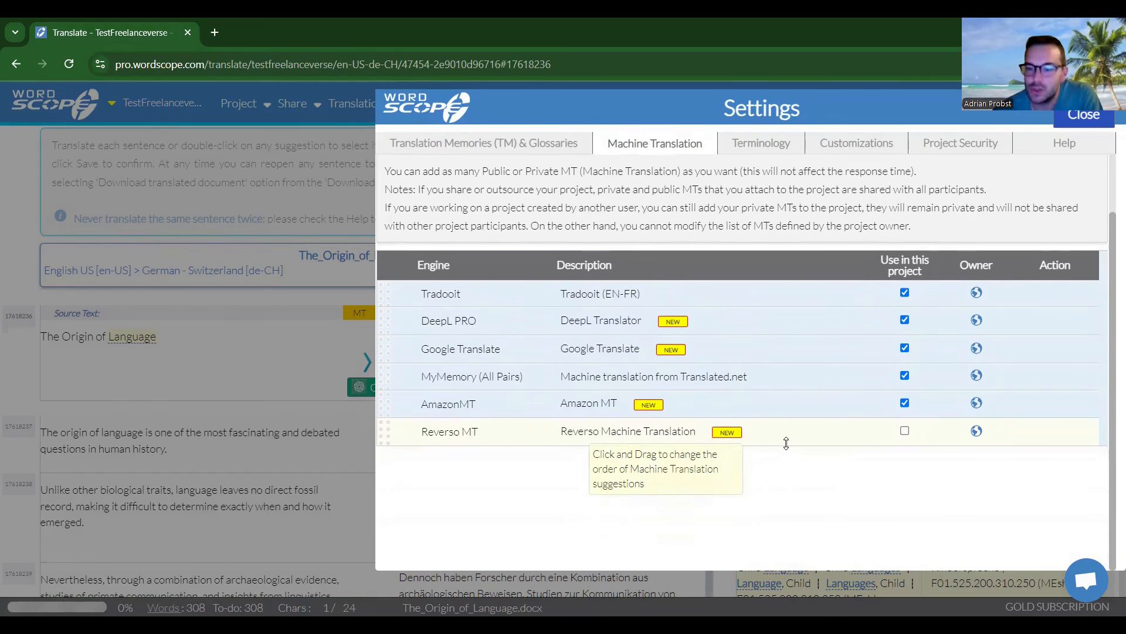
{"action": "scroll", "coordinate": [787, 442], "scroll_direction": "up", "scroll_amount": 1}
Examine the full list of Wordscope Global Terminology engines enabled for the project, from AGROVOC to UNTERM.
{"action": "left_click", "coordinate": [759, 142]}
{"action": "scroll", "coordinate": [732, 431], "scroll_direction": "down", "scroll_amount": 4}
{"action": "scroll", "coordinate": [732, 430], "scroll_direction": "down", "scroll_amount": 6}
{"action": "scroll", "coordinate": [732, 430], "scroll_direction": "down", "scroll_amount": 5}
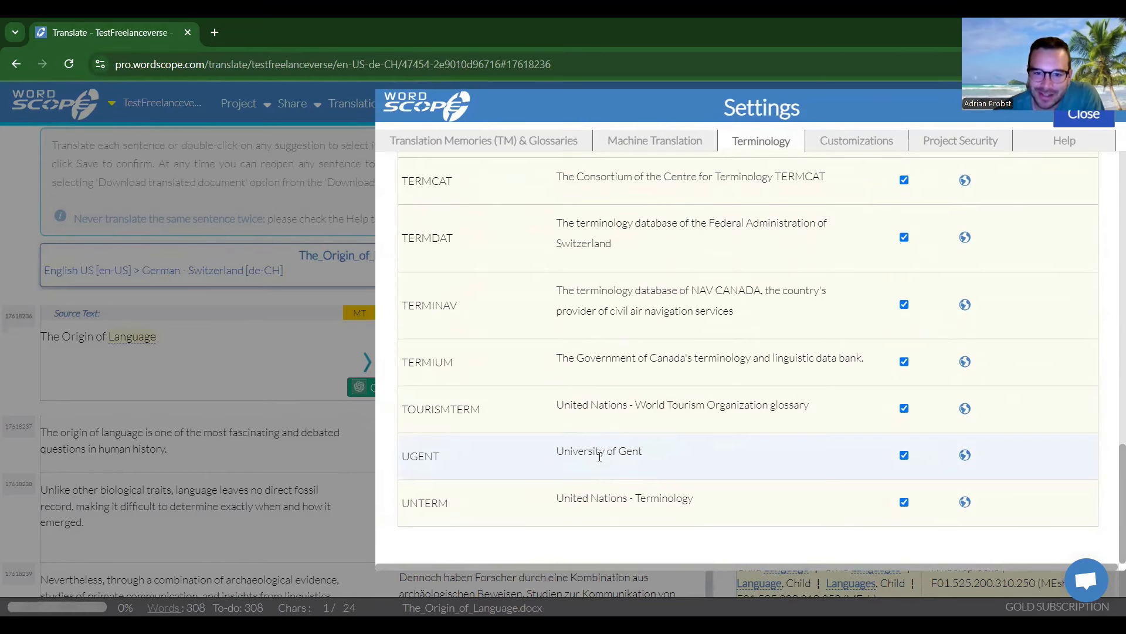
{"action": "scroll", "coordinate": [604, 425], "scroll_direction": "up", "scroll_amount": 3}
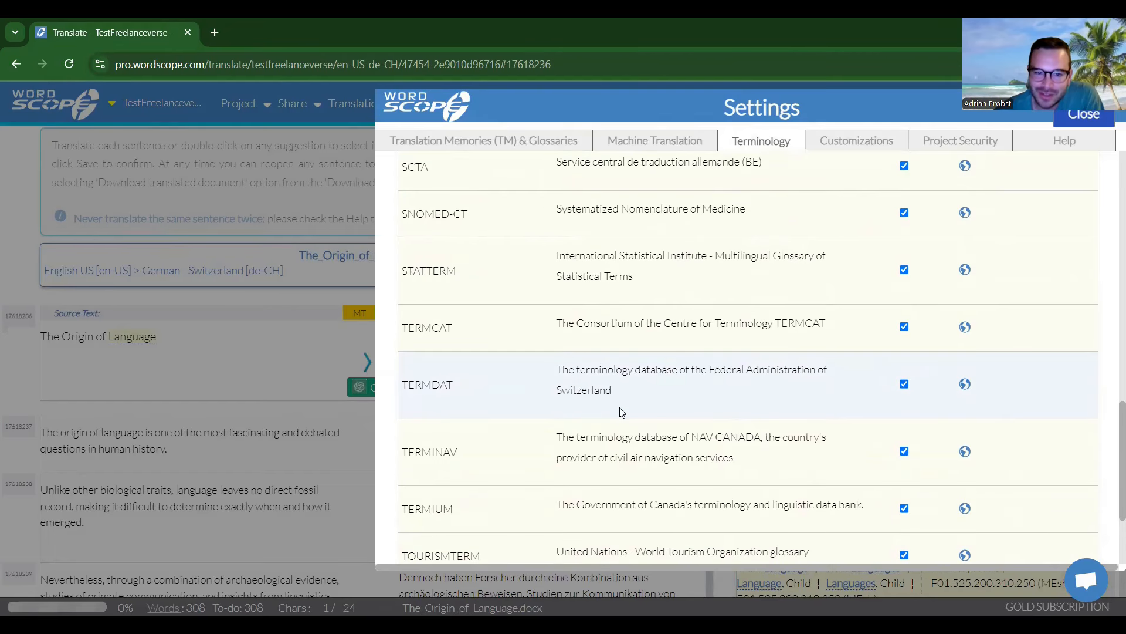
{"action": "scroll", "coordinate": [521, 407], "scroll_direction": "up", "scroll_amount": 5}
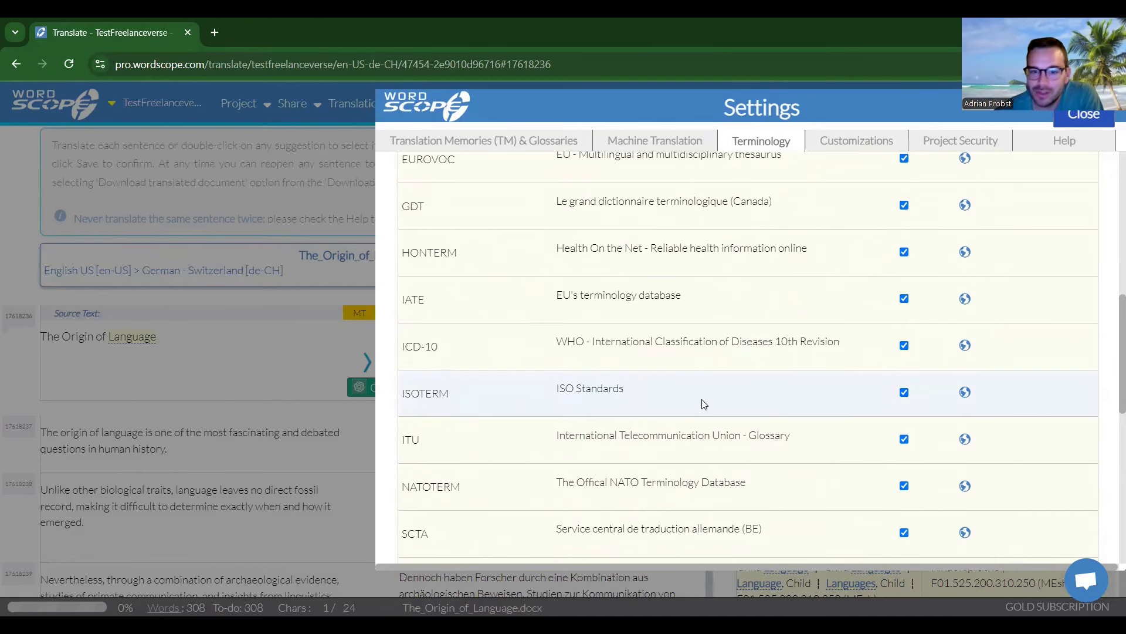
{"action": "scroll", "coordinate": [704, 404], "scroll_direction": "up", "scroll_amount": 3}
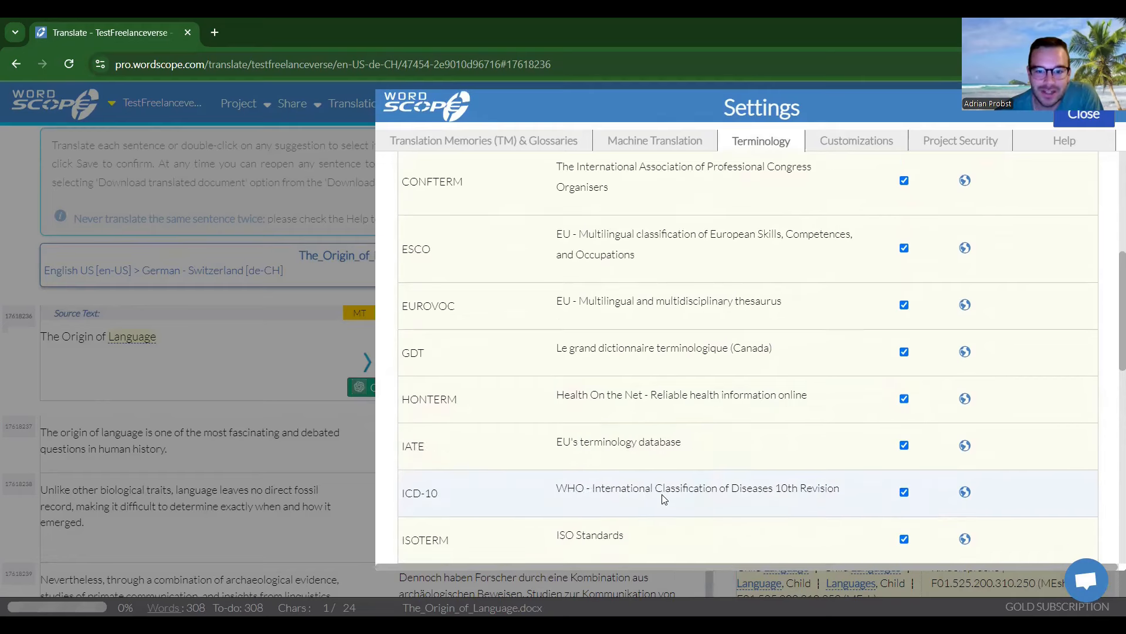
{"action": "scroll", "coordinate": [683, 488], "scroll_direction": "up", "scroll_amount": 6}
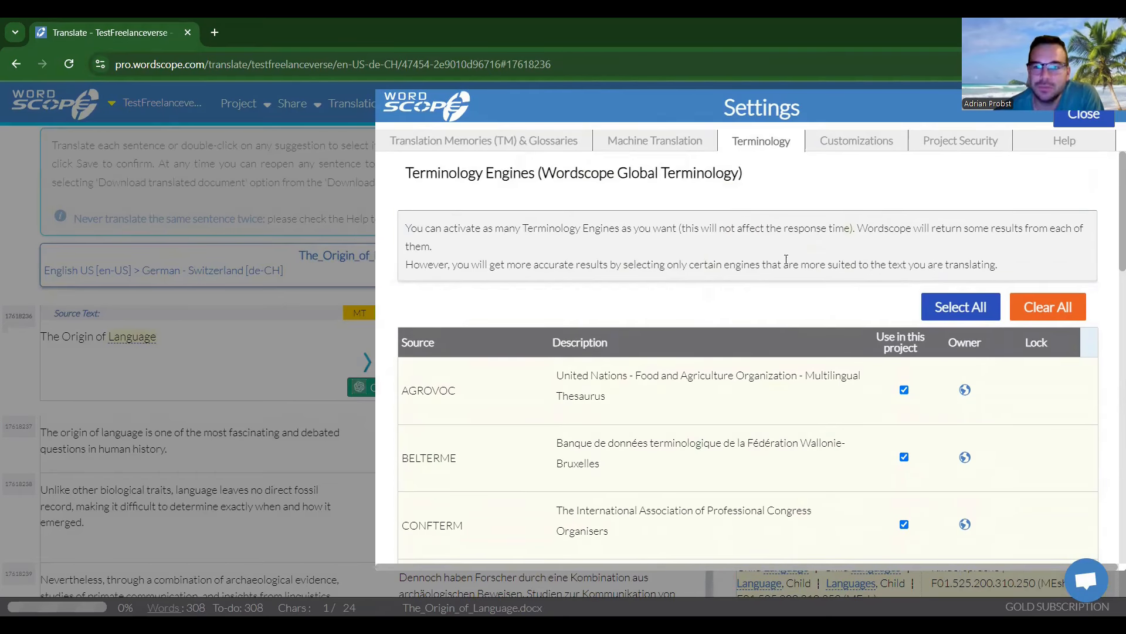
{"action": "scroll", "coordinate": [861, 435], "scroll_direction": "down", "scroll_amount": 1}
{"action": "scroll", "coordinate": [862, 436], "scroll_direction": "down", "scroll_amount": 15}
{"action": "scroll", "coordinate": [883, 455], "scroll_direction": "up", "scroll_amount": 15}
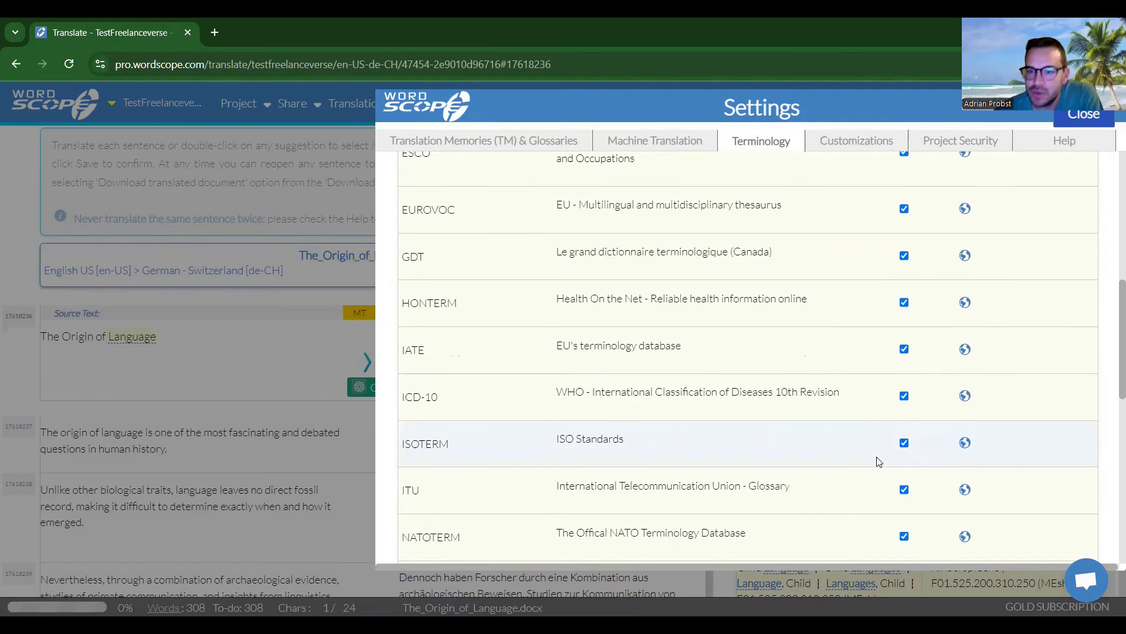
Look over the options for tailoring translation suggestions and the project security parameters, and close the project settings.
{"action": "left_click", "coordinate": [856, 142]}
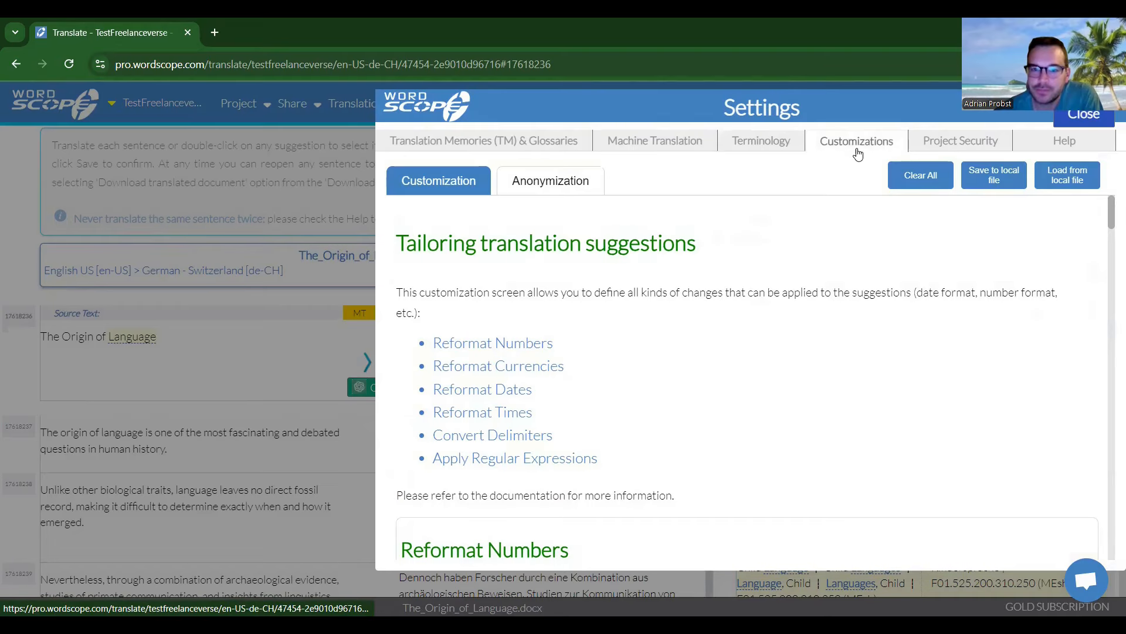
{"action": "left_click", "coordinate": [944, 144]}
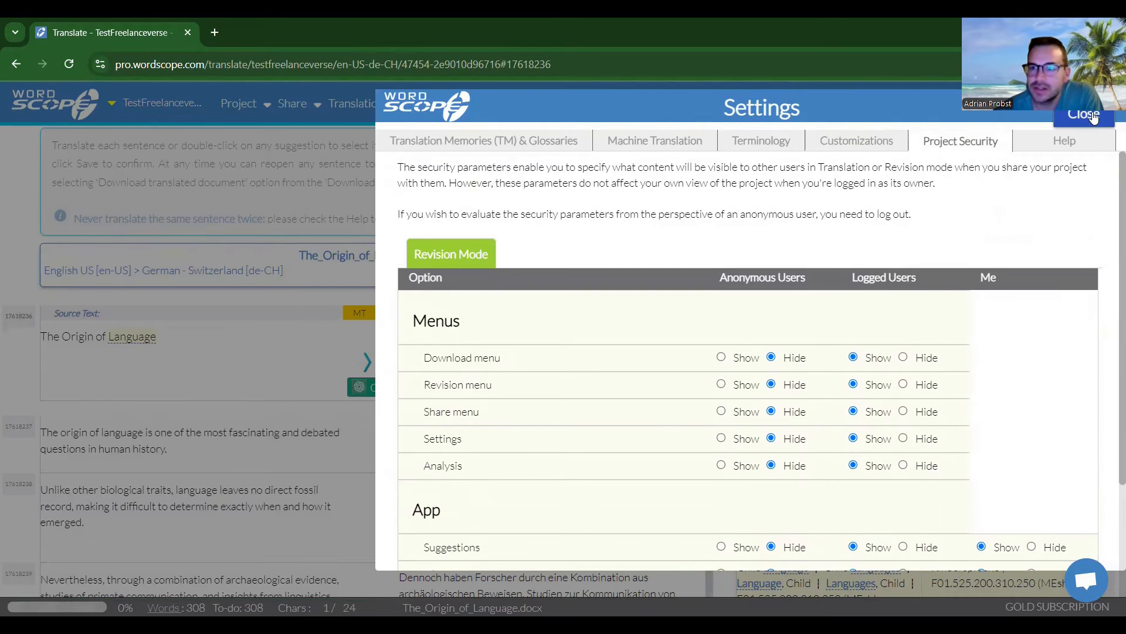
{"action": "left_click", "coordinate": [1094, 117]}
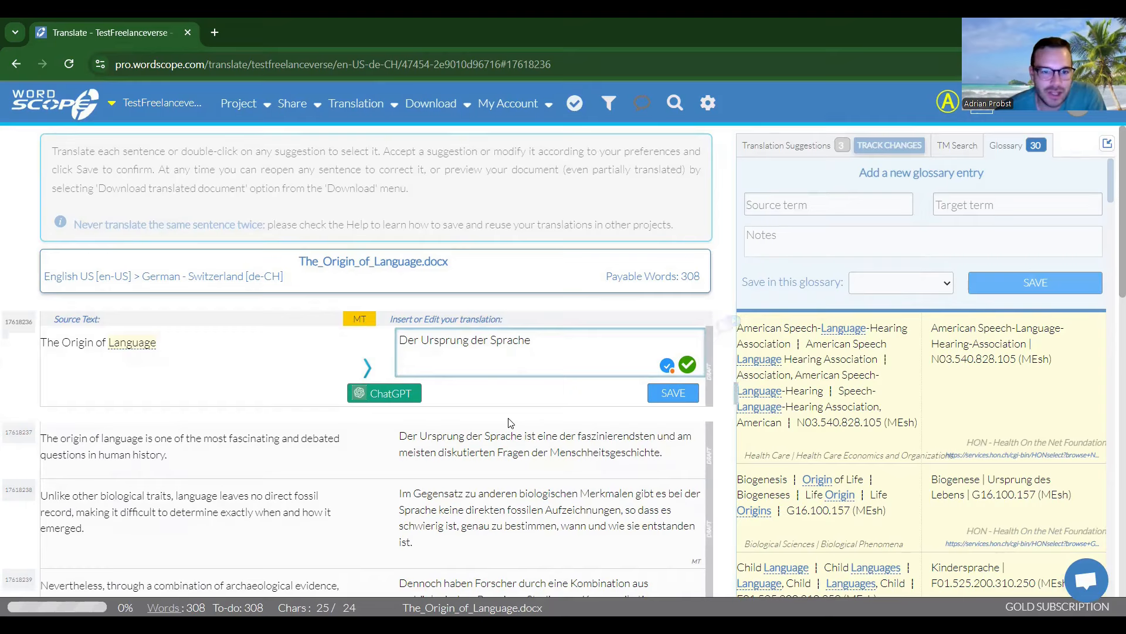
Compare the machine translation suggestions, translation memory search and glossary entries offered for the title segment.
{"action": "mouse_move", "coordinate": [128, 351]}
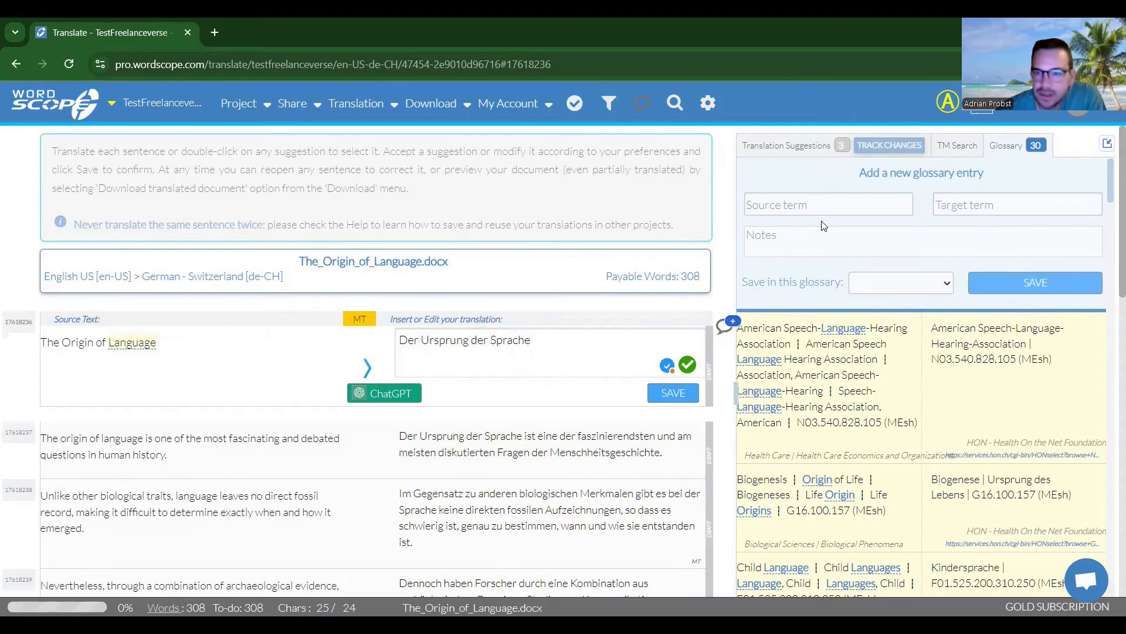
{"action": "left_click", "coordinate": [802, 151]}
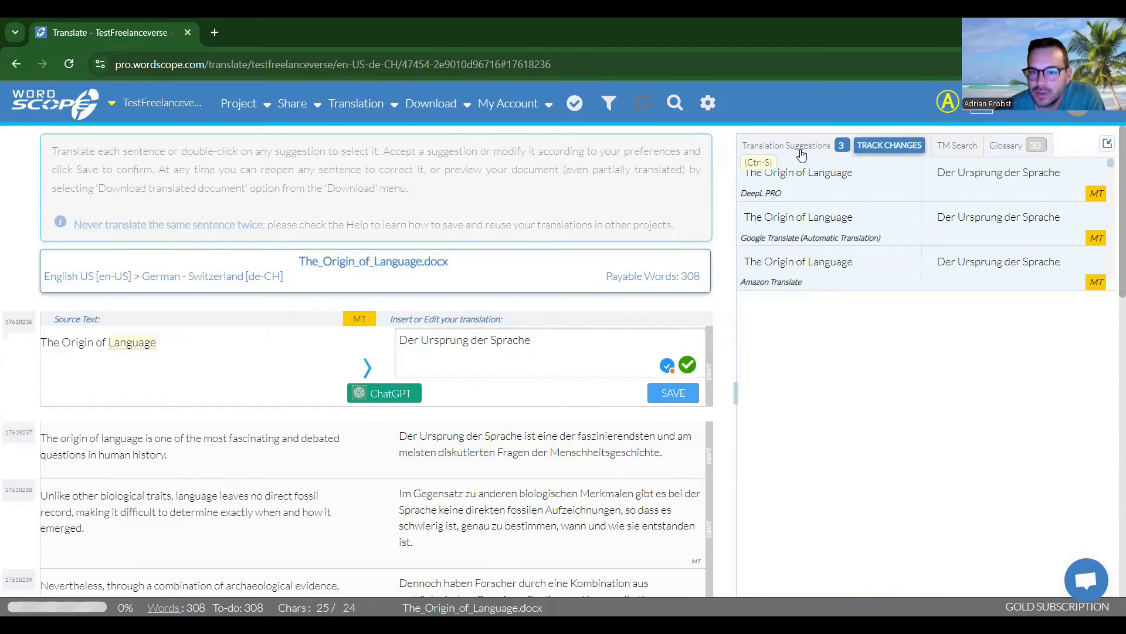
{"action": "left_click", "coordinate": [961, 147]}
{"action": "left_click", "coordinate": [1003, 151]}
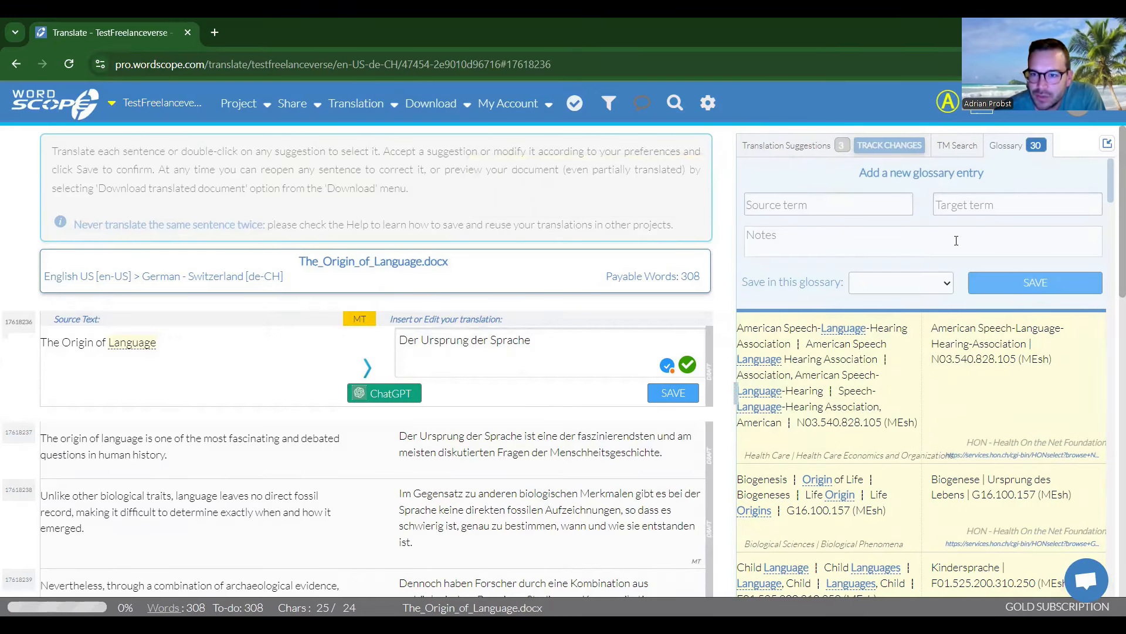
{"action": "scroll", "coordinate": [880, 347], "scroll_direction": "down", "scroll_amount": 3}
{"action": "scroll", "coordinate": [899, 454], "scroll_direction": "up", "scroll_amount": 3}
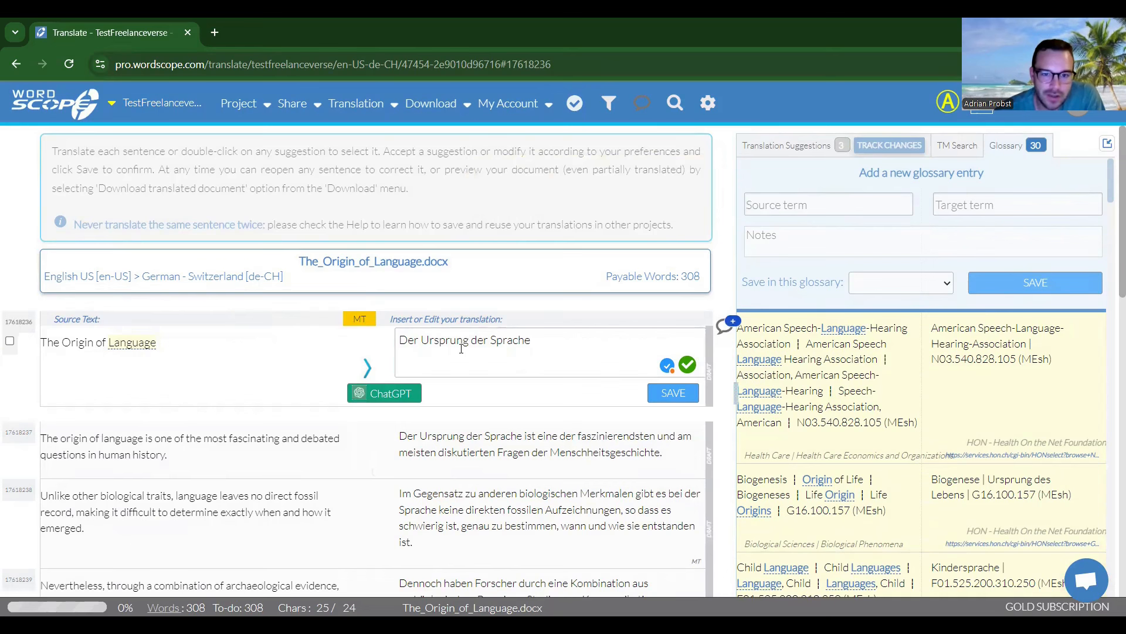
Save "Der Ursprung der Sprache" as the translation of the title segment.
{"action": "left_click", "coordinate": [537, 362]}
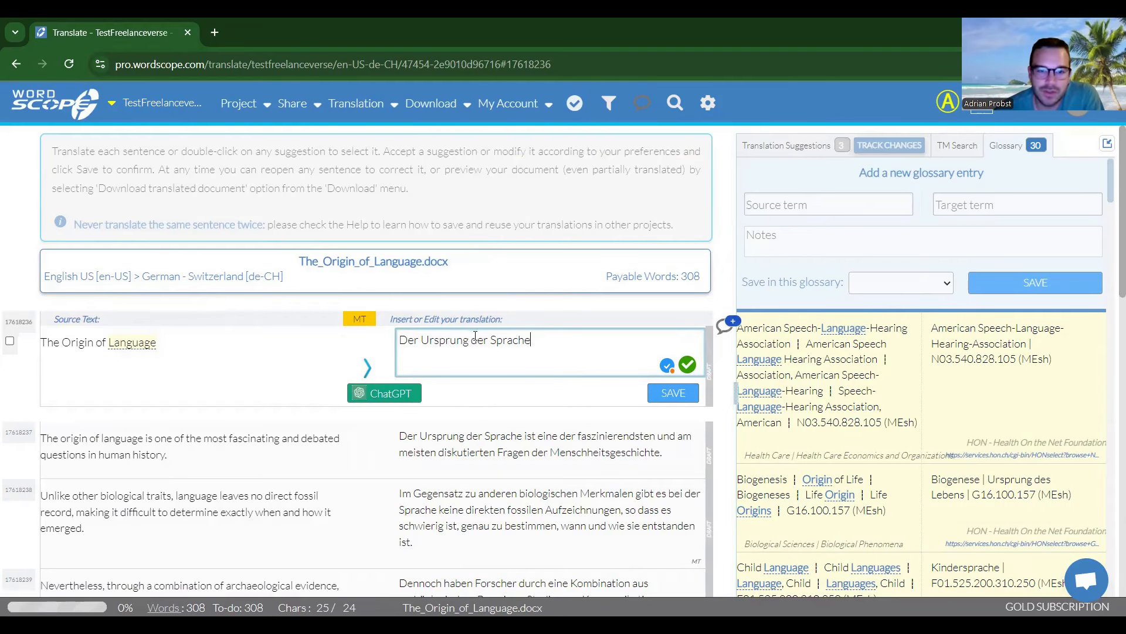
{"action": "left_click", "coordinate": [674, 394]}
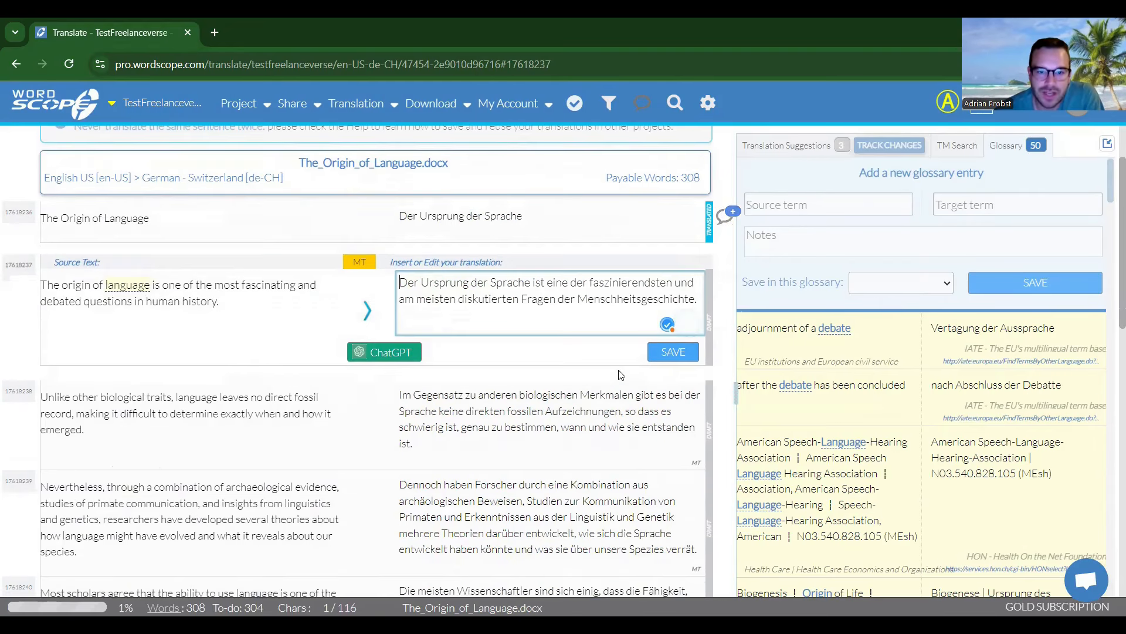
Reopen the title segment, try copying its source text into the translation, and save it with "Der Ursprung der Sprache" restored.
{"action": "left_click", "coordinate": [708, 311]}
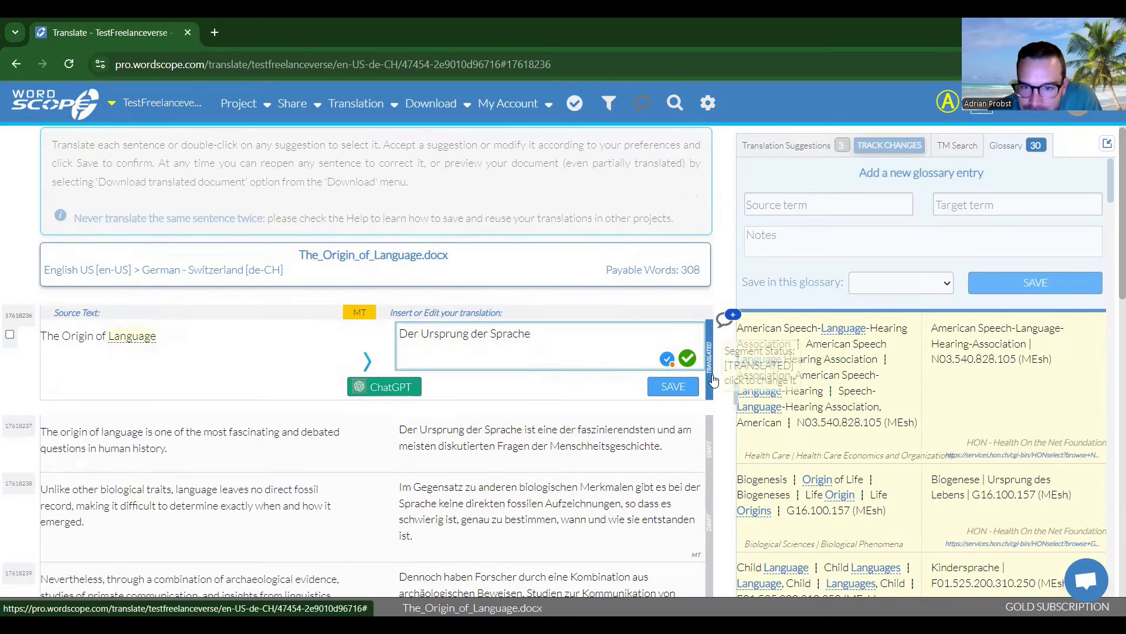
{"action": "left_click", "coordinate": [368, 362]}
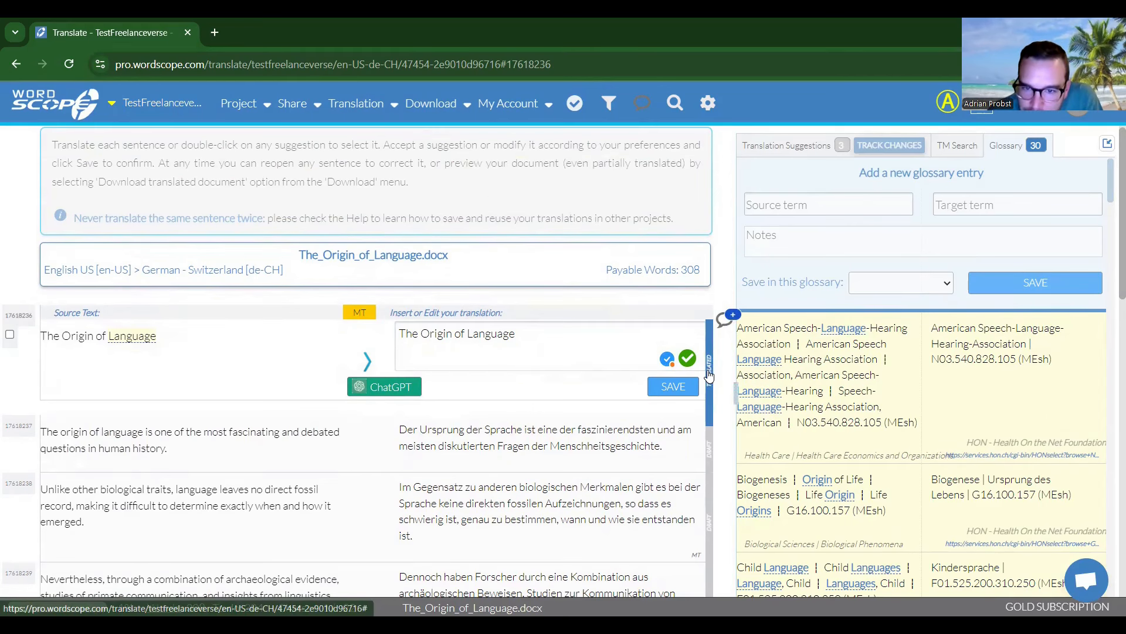
{"action": "left_click", "coordinate": [574, 346]}
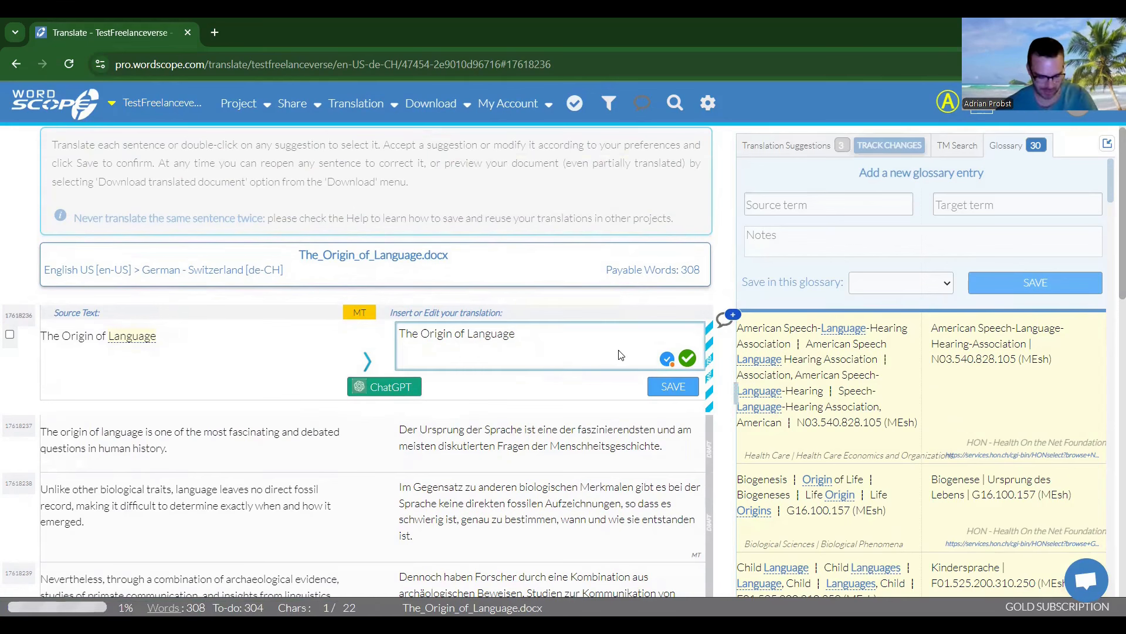
{"action": "key", "text": "ctrl+Down"}
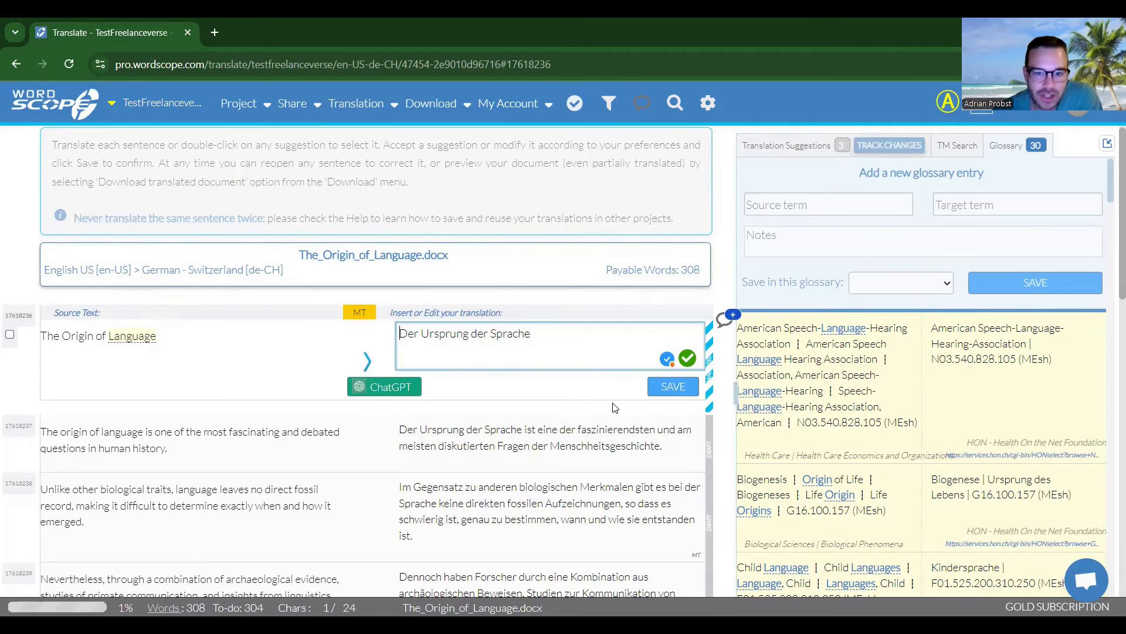
{"action": "left_click", "coordinate": [673, 386]}
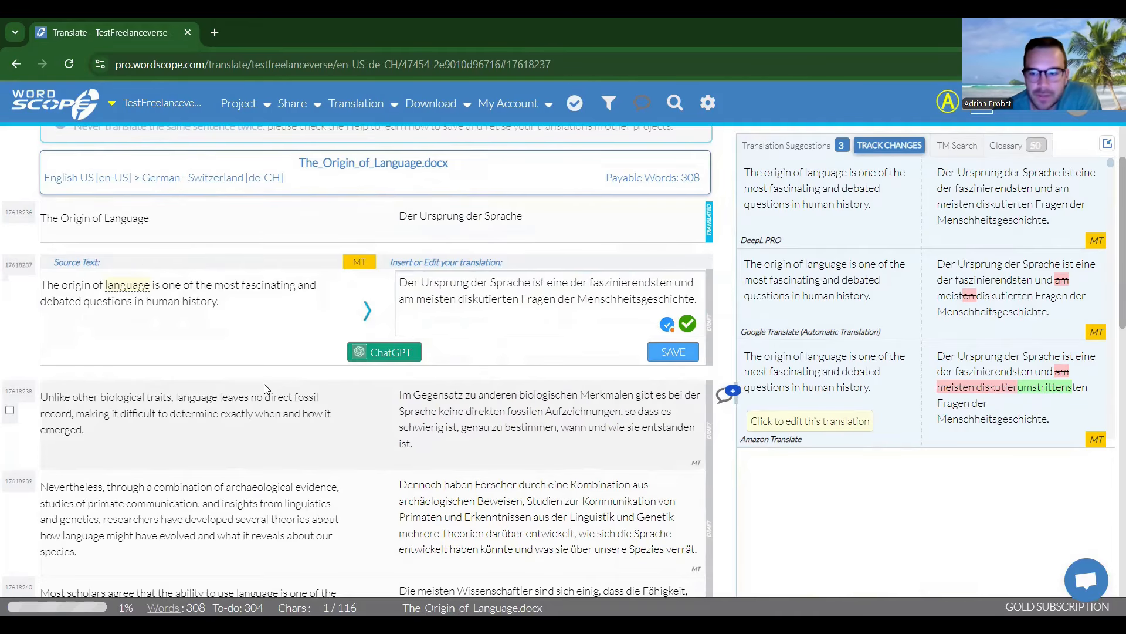
Look up synonyms for "faszinierendsten und am meisten diskutierten" in the first sentence's translation, and for "faszinierendsten" alone.
{"action": "left_click_drag", "start_coordinate": [520, 301], "coordinate": [589, 283]}
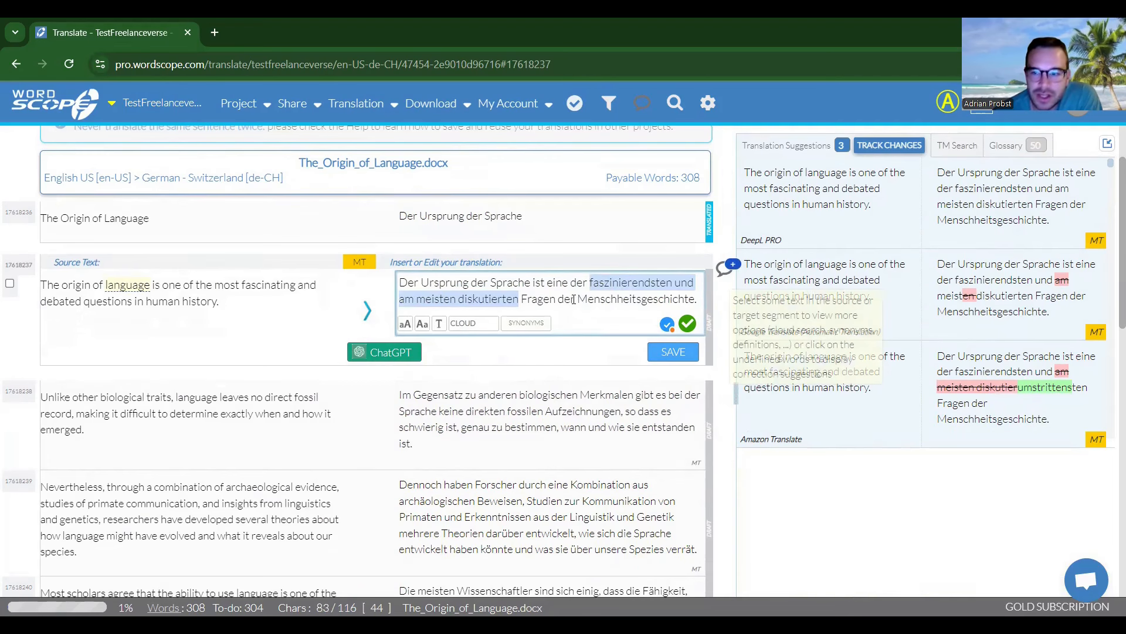
{"action": "left_click", "coordinate": [541, 323]}
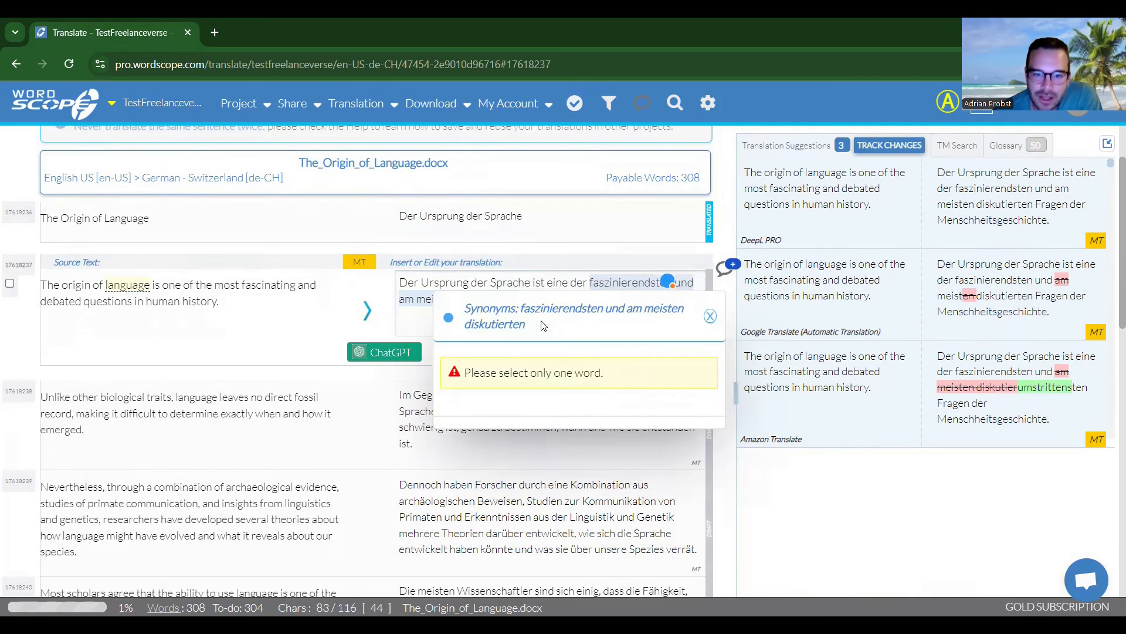
{"action": "left_click", "coordinate": [518, 282]}
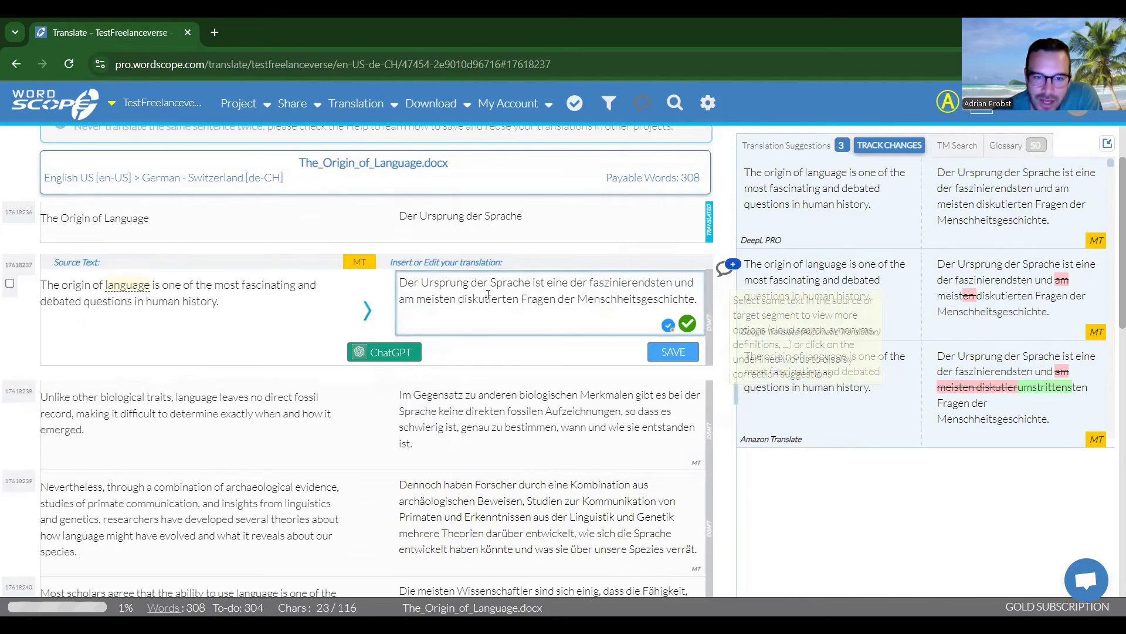
{"action": "double_click", "coordinate": [628, 282]}
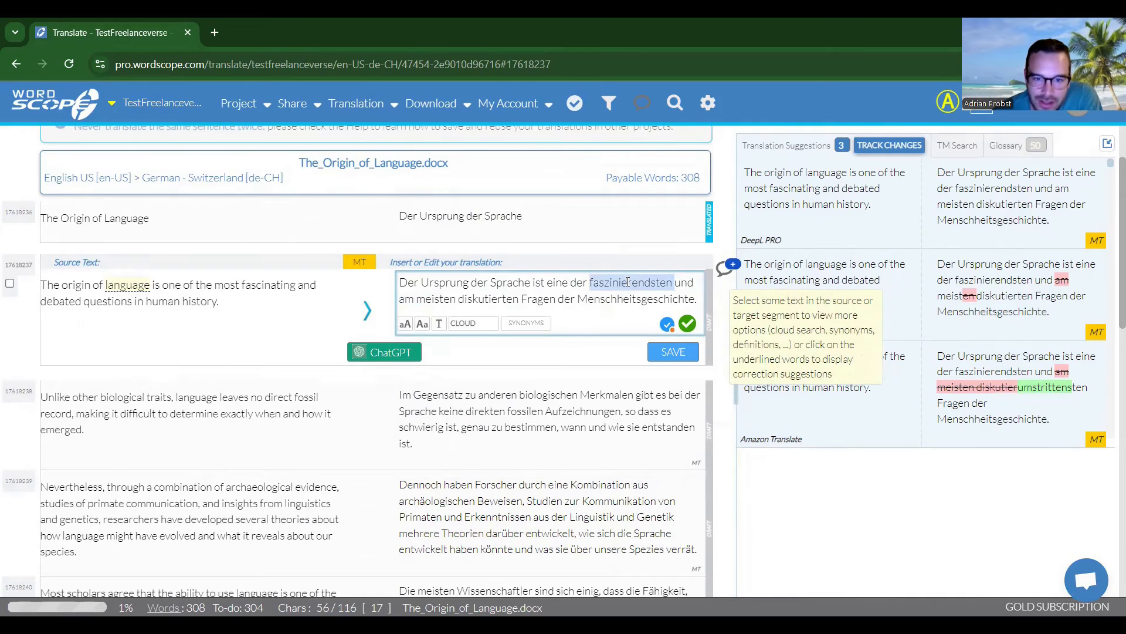
{"action": "left_click", "coordinate": [540, 327]}
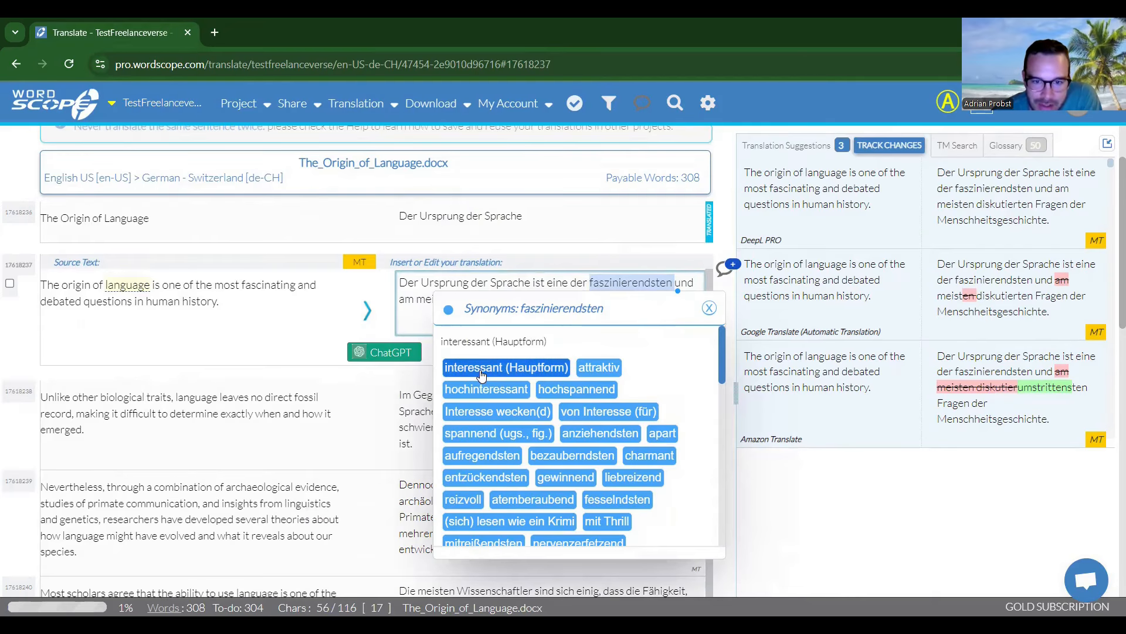
{"action": "scroll", "coordinate": [481, 374], "scroll_direction": "down", "scroll_amount": 1}
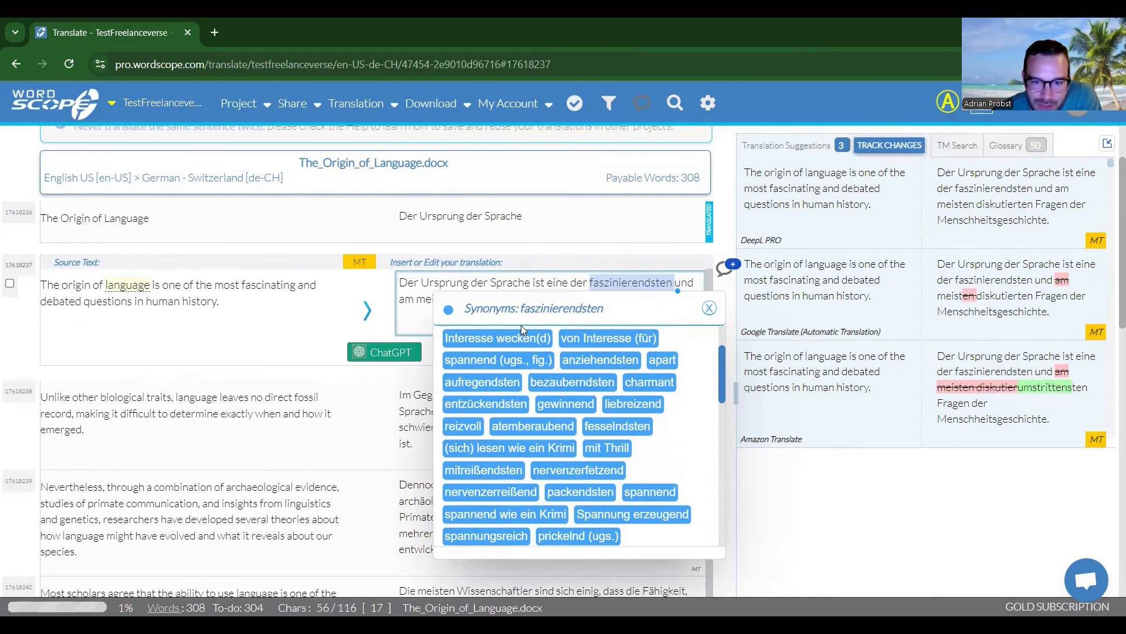
Look up synonyms for "Sprache" and "Ursprung" in the first sentence's translation.
{"action": "double_click", "coordinate": [521, 287]}
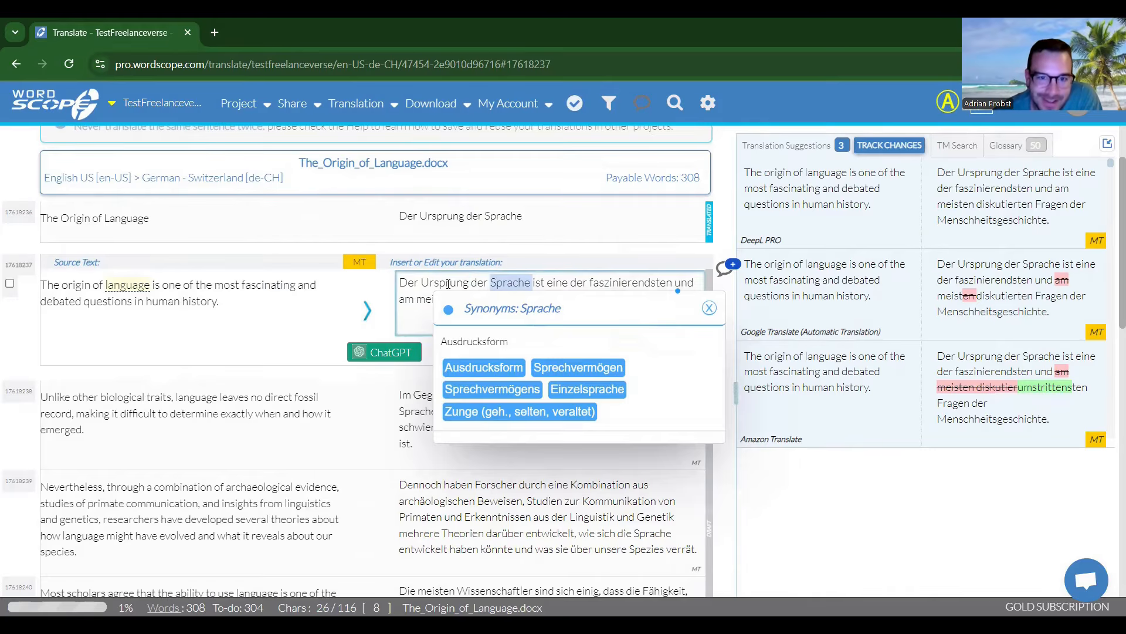
{"action": "double_click", "coordinate": [448, 284]}
{"action": "left_click", "coordinate": [522, 330]}
{"action": "left_click", "coordinate": [413, 298]}
{"action": "double_click", "coordinate": [449, 283]}
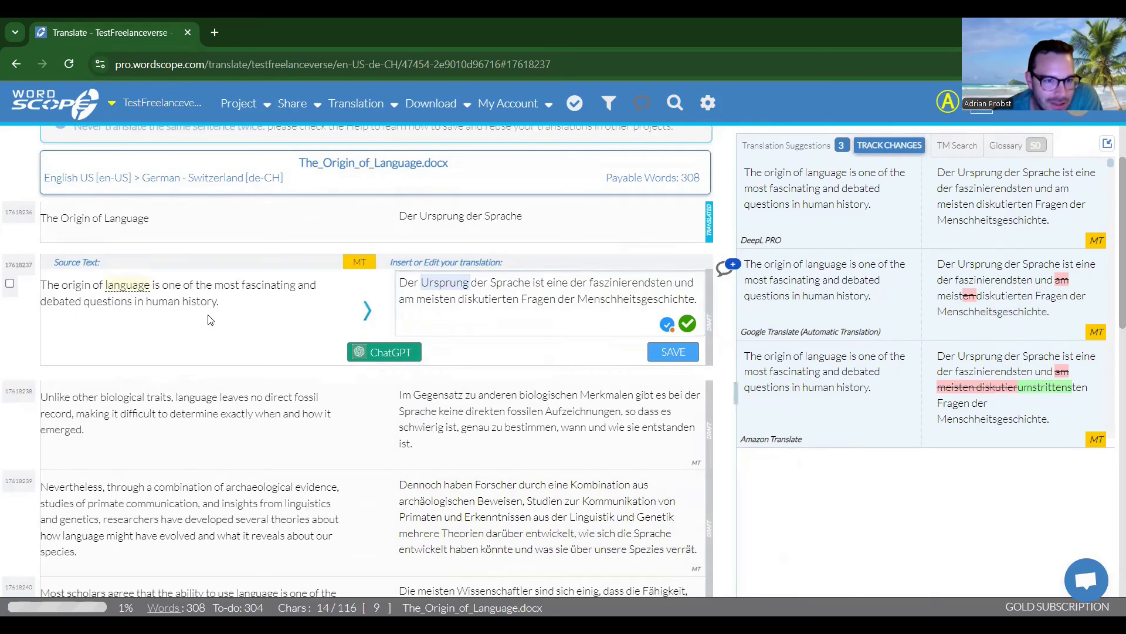
Run a cloud search for "human history" from the first source sentence and examine the Wordscope terminology results.
{"action": "left_click_drag", "start_coordinate": [218, 302], "coordinate": [146, 303]}
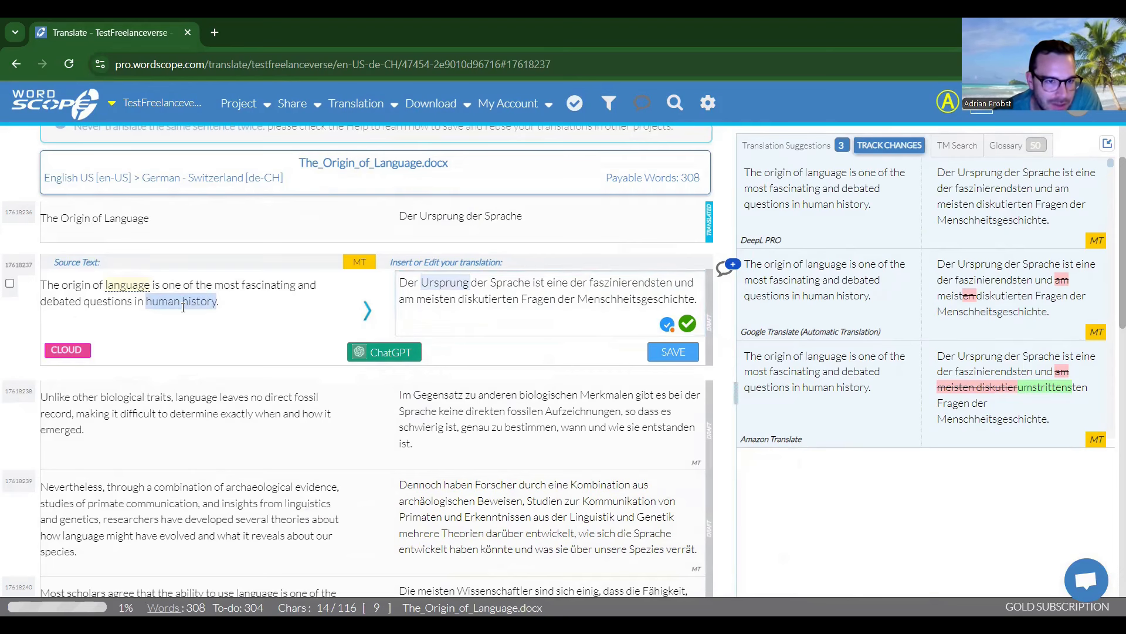
{"action": "left_click", "coordinate": [69, 351]}
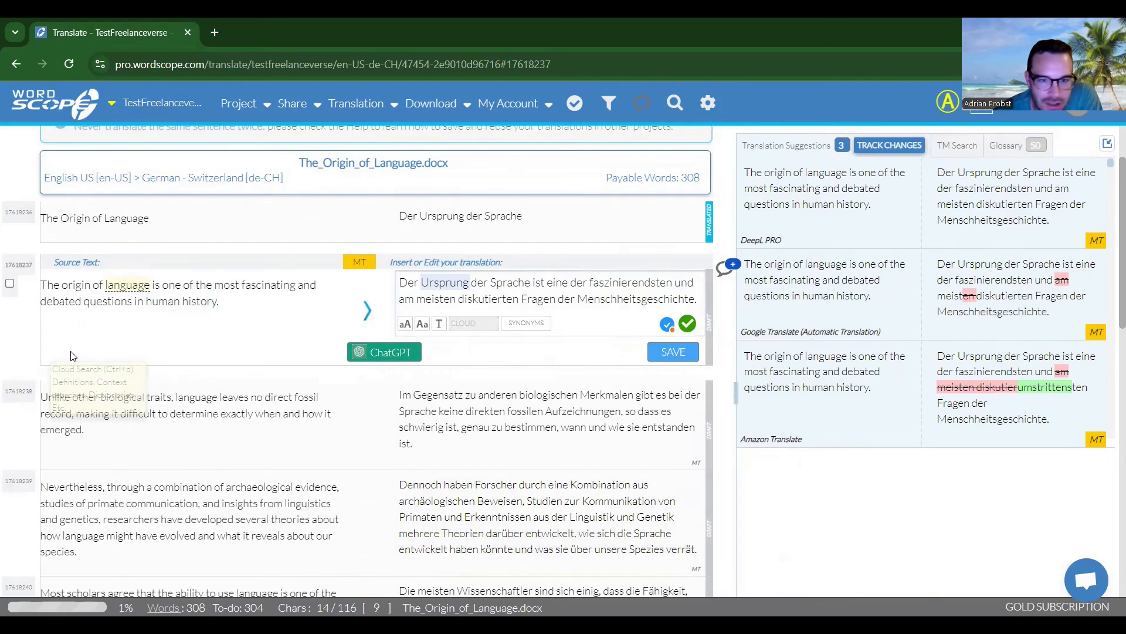
{"action": "left_click", "coordinate": [473, 324]}
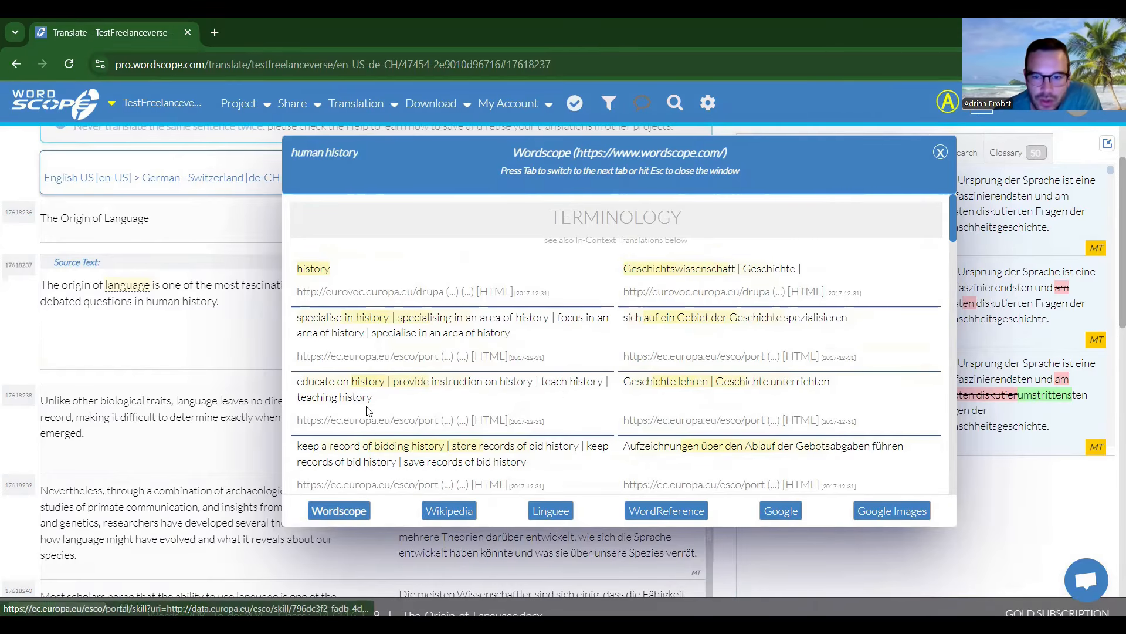
{"action": "scroll", "coordinate": [368, 414], "scroll_direction": "down", "scroll_amount": 2}
{"action": "scroll", "coordinate": [368, 414], "scroll_direction": "down", "scroll_amount": 2}
{"action": "scroll", "coordinate": [571, 262], "scroll_direction": "up", "scroll_amount": 4}
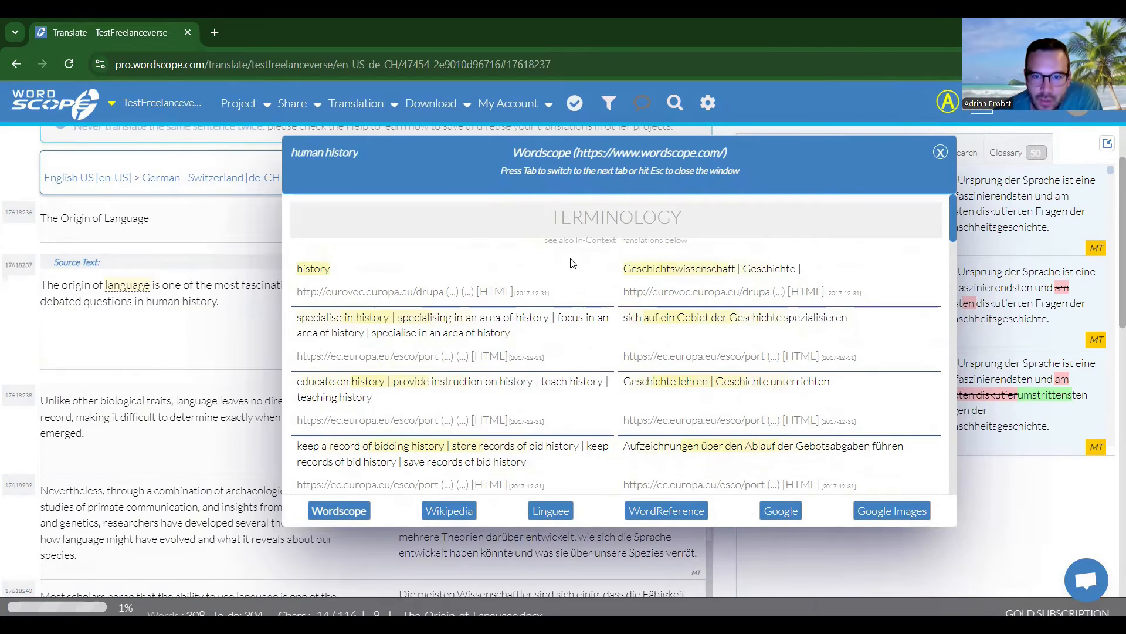
Examine the Wikipedia, Linguee and WordReference results for "human history" in the cloud search.
{"action": "left_click", "coordinate": [451, 513]}
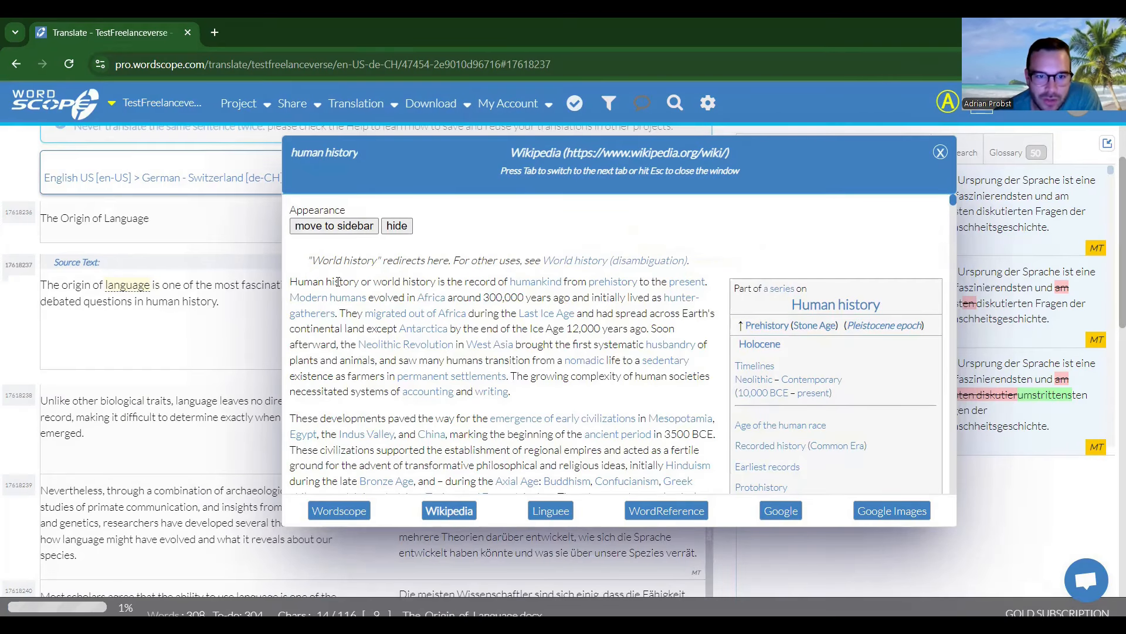
{"action": "left_click", "coordinate": [541, 513]}
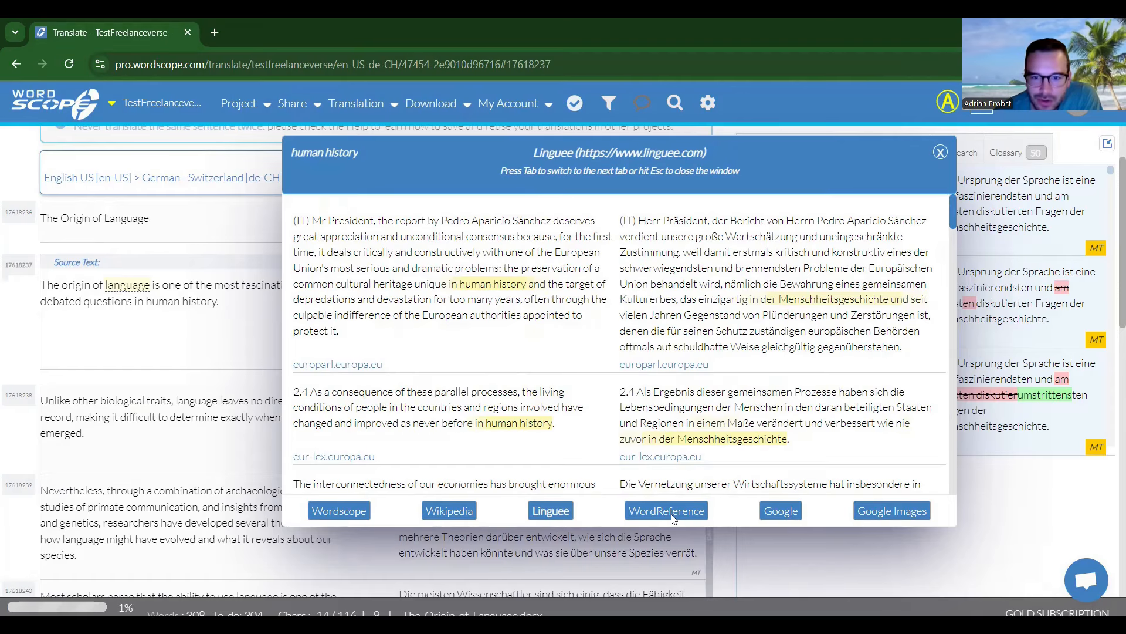
{"action": "left_click", "coordinate": [699, 519]}
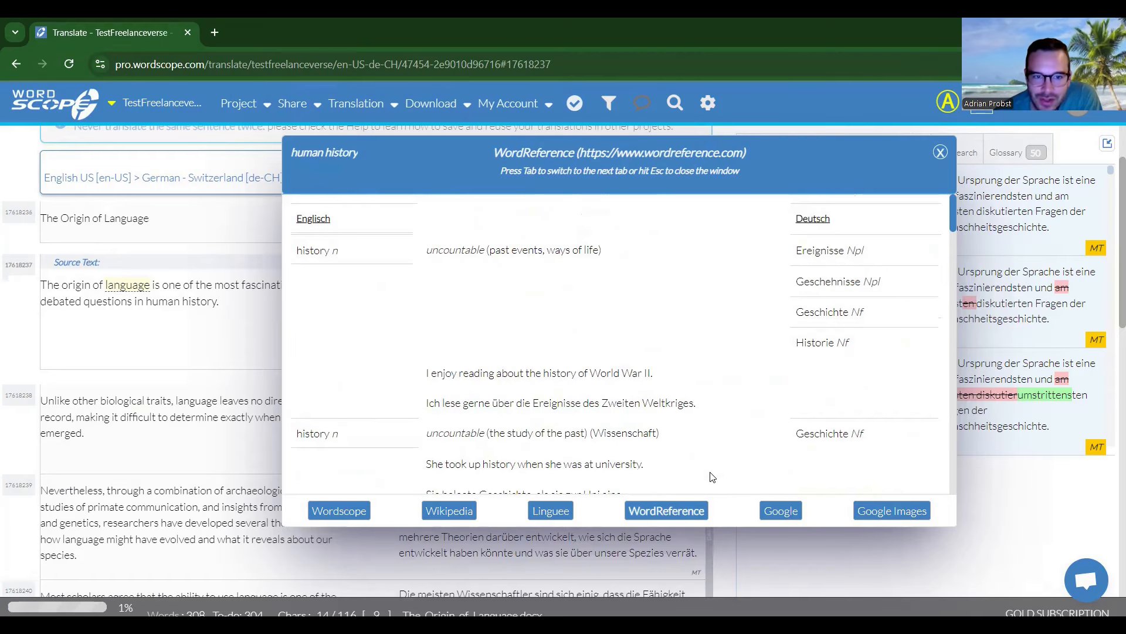
{"action": "scroll", "coordinate": [712, 477], "scroll_direction": "down", "scroll_amount": 8}
Examine the Google and Google Images results for "human history" and close the cloud search.
{"action": "left_click", "coordinate": [780, 509]}
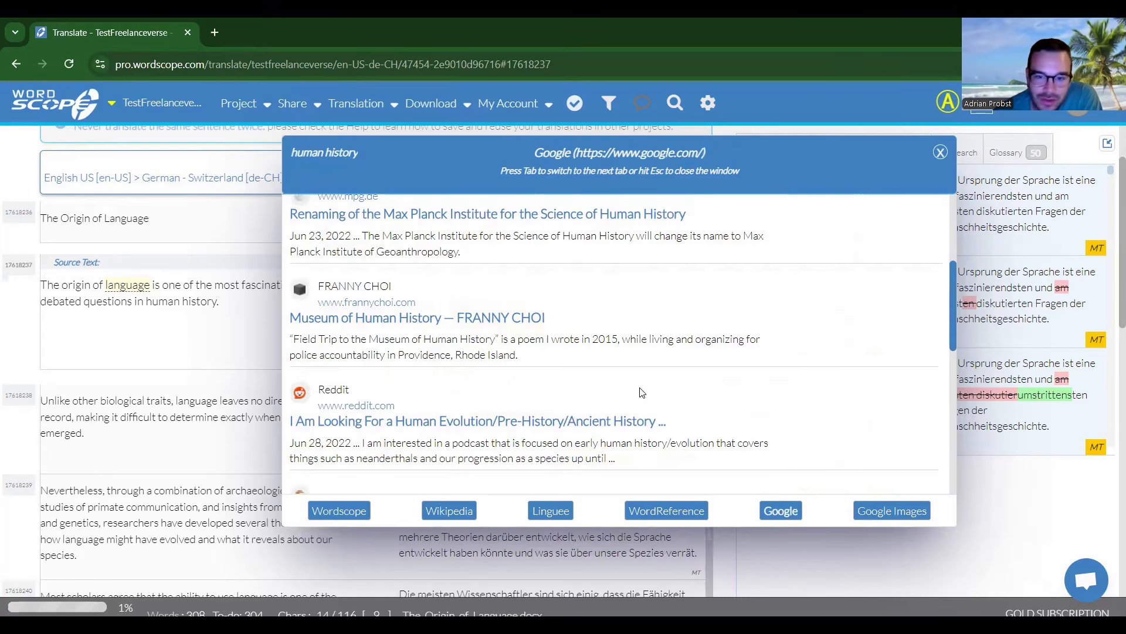
{"action": "scroll", "coordinate": [643, 393], "scroll_direction": "up", "scroll_amount": 4}
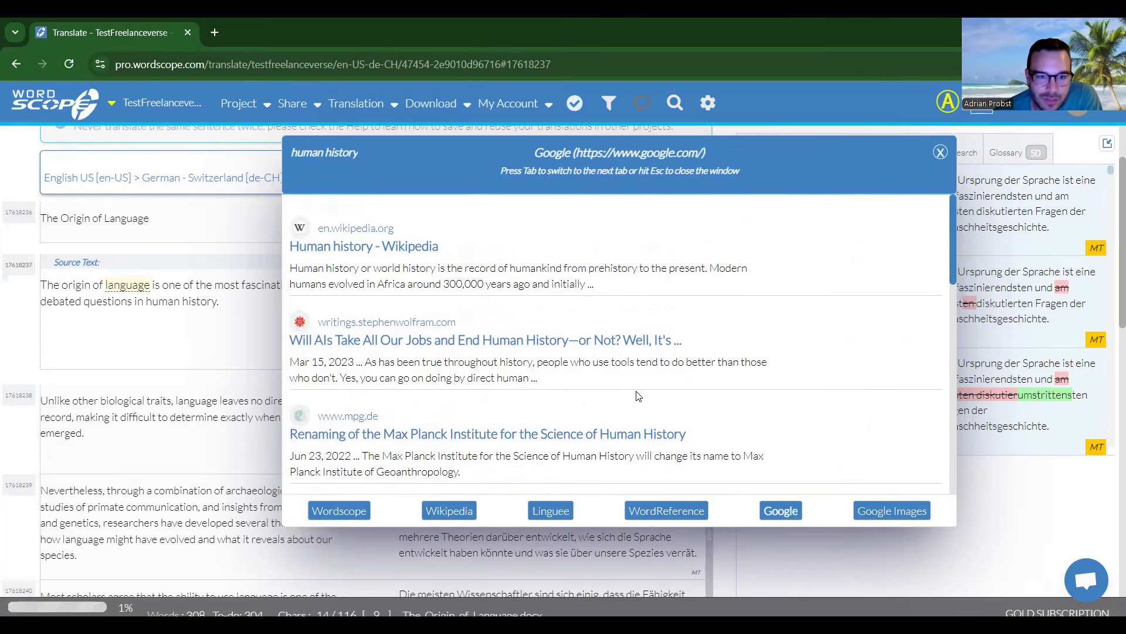
{"action": "scroll", "coordinate": [638, 396], "scroll_direction": "down", "scroll_amount": 8}
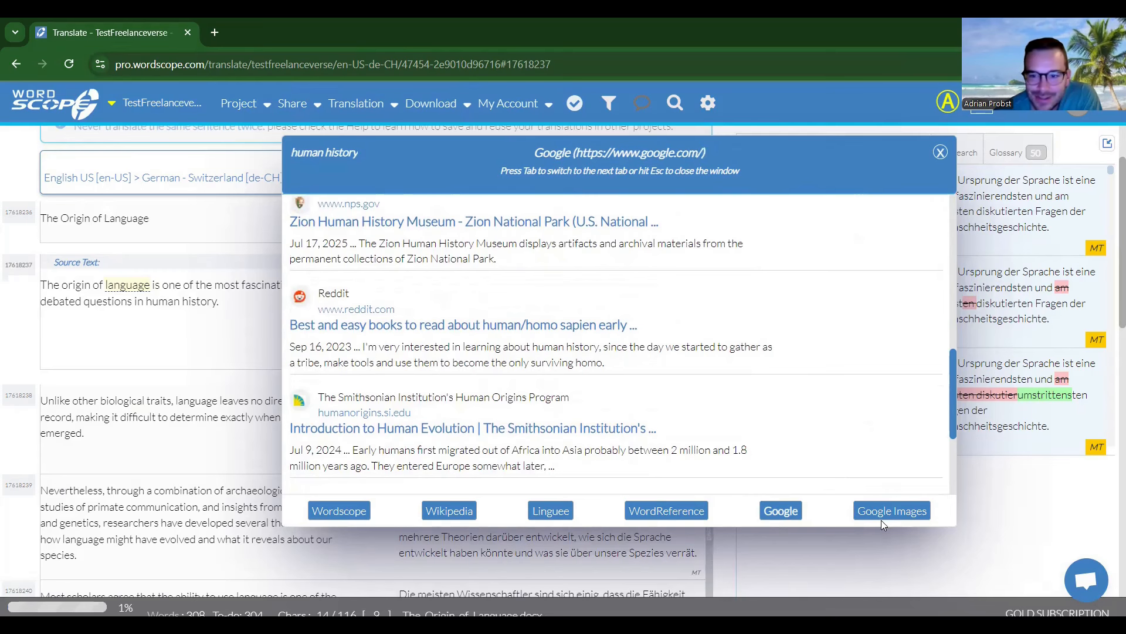
{"action": "left_click", "coordinate": [881, 517]}
{"action": "scroll", "coordinate": [766, 376], "scroll_direction": "up", "scroll_amount": 1}
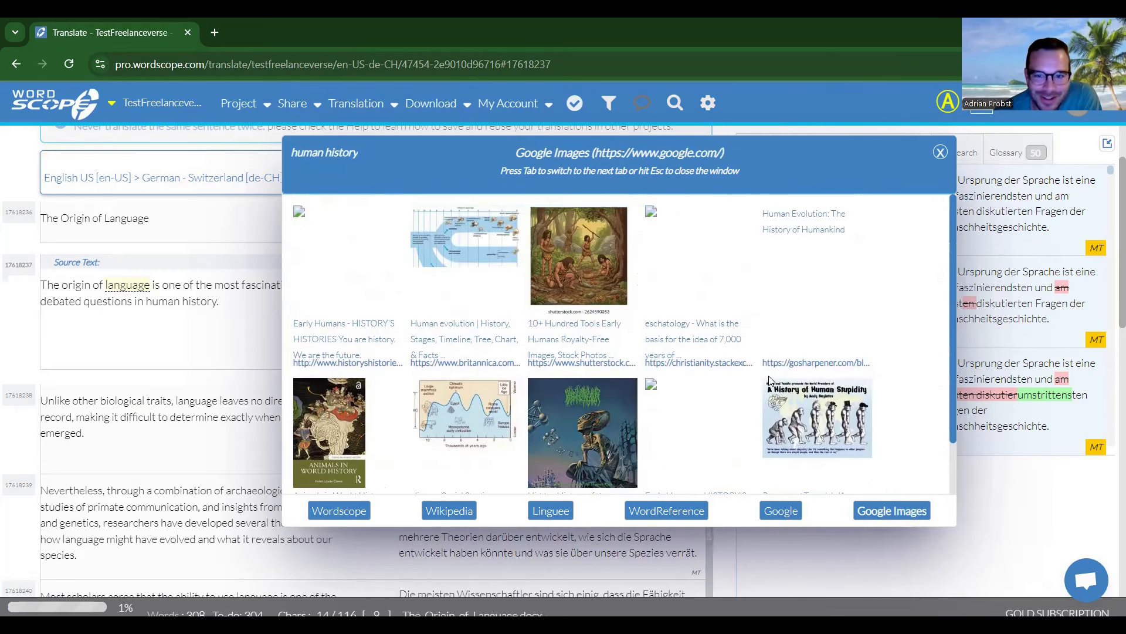
{"action": "scroll", "coordinate": [771, 380], "scroll_direction": "down", "scroll_amount": 1}
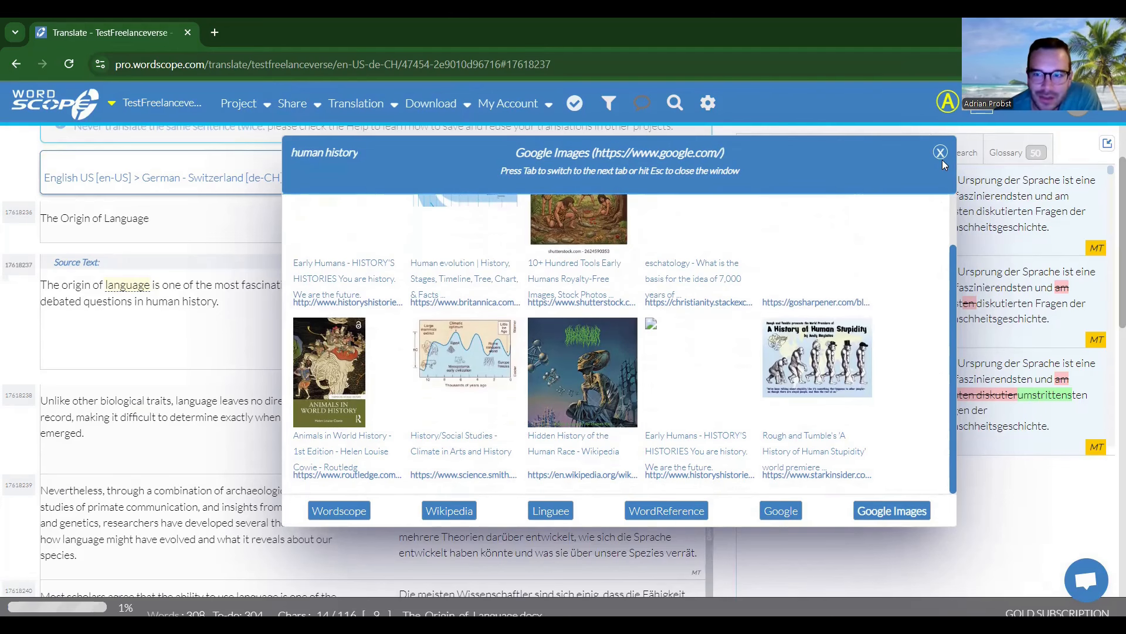
{"action": "left_click", "coordinate": [777, 515]}
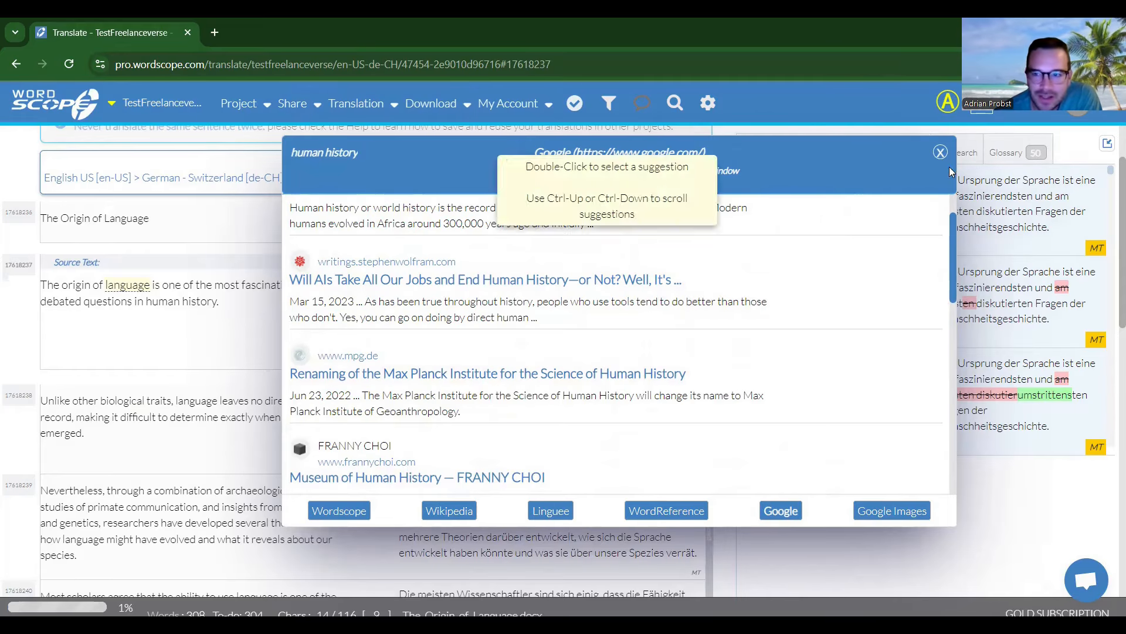
{"action": "key", "text": "Escape"}
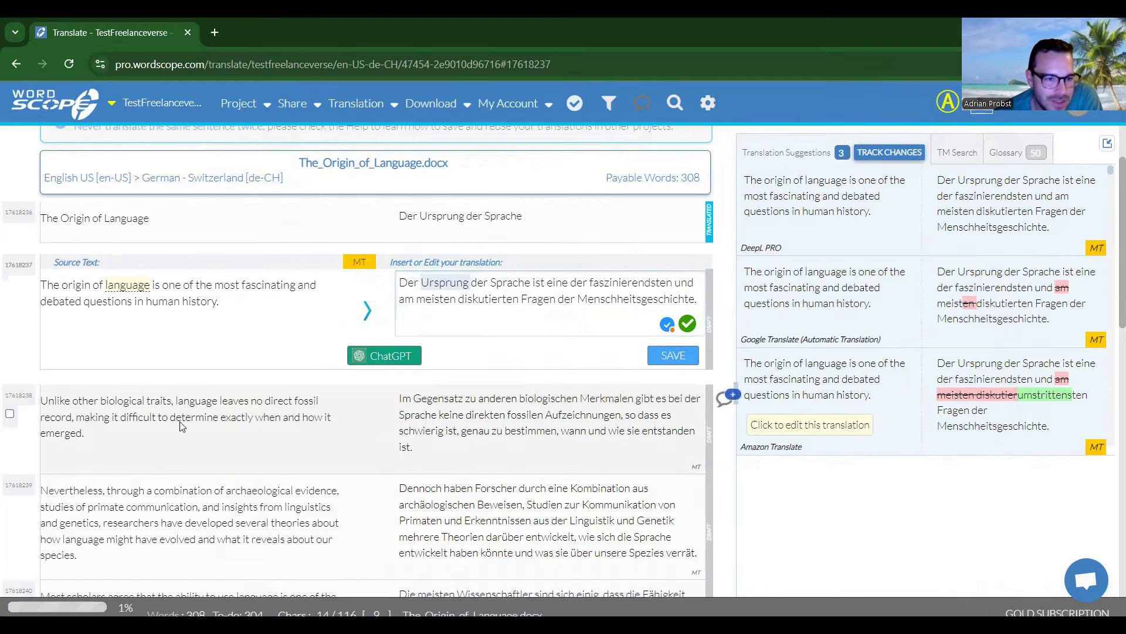
Run a cloud search for "fossil record" from the source sentence starting "Unlike other biological traits" and read its Wikipedia article.
{"action": "left_click", "coordinate": [212, 435]}
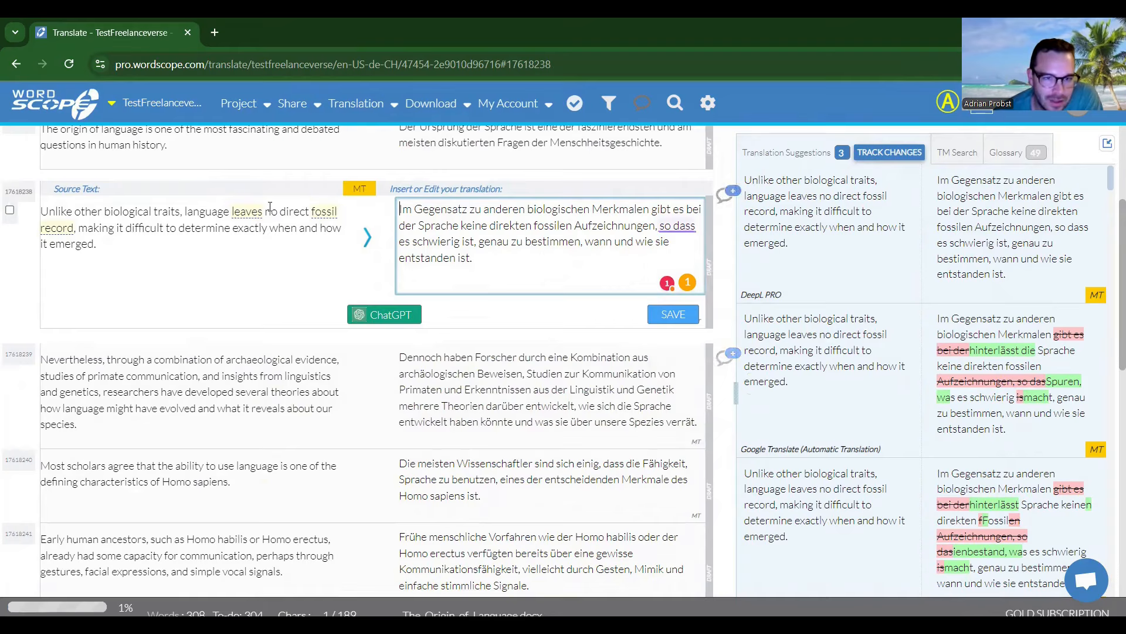
{"action": "left_click_drag", "start_coordinate": [312, 211], "coordinate": [77, 223]}
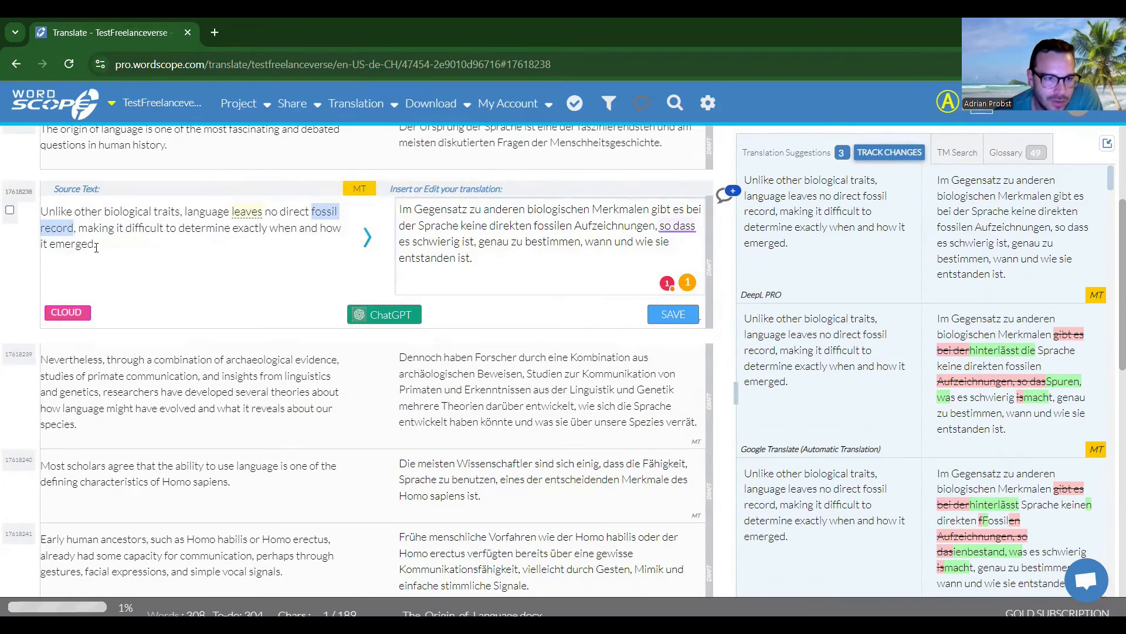
{"action": "left_click", "coordinate": [75, 316]}
{"action": "left_click", "coordinate": [497, 284]}
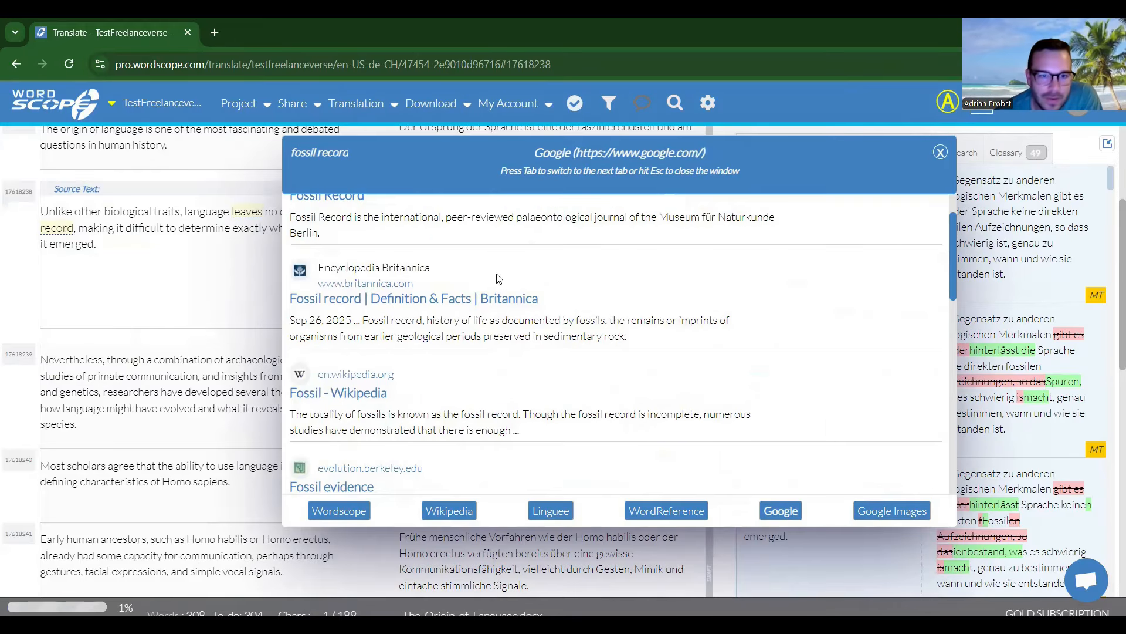
{"action": "left_click", "coordinate": [452, 512]}
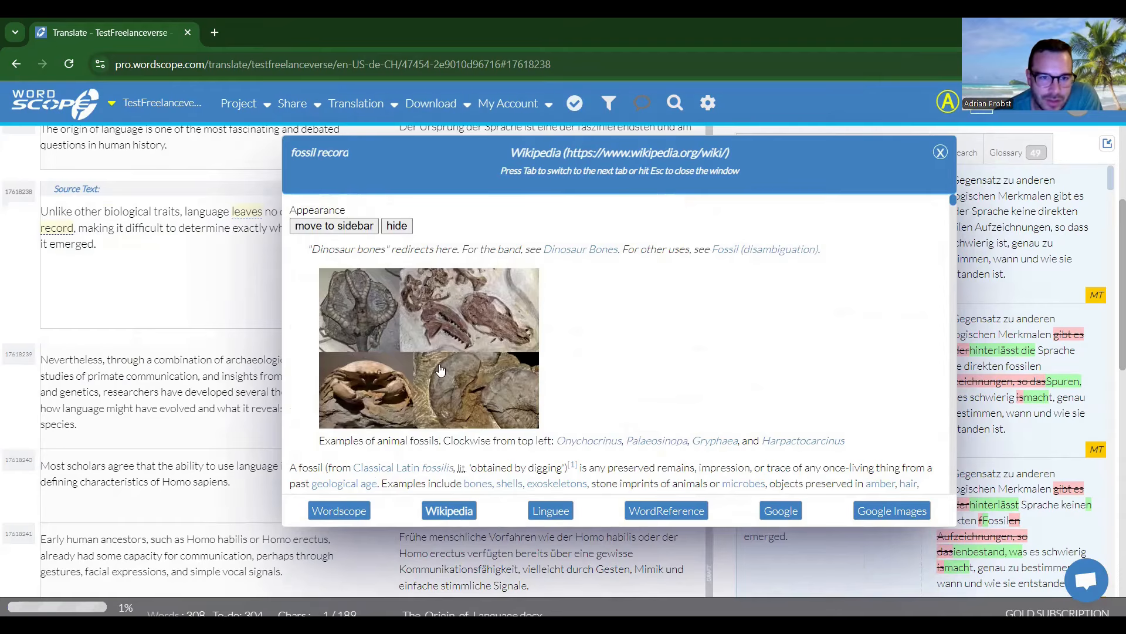
{"action": "scroll", "coordinate": [421, 338], "scroll_direction": "down", "scroll_amount": 1}
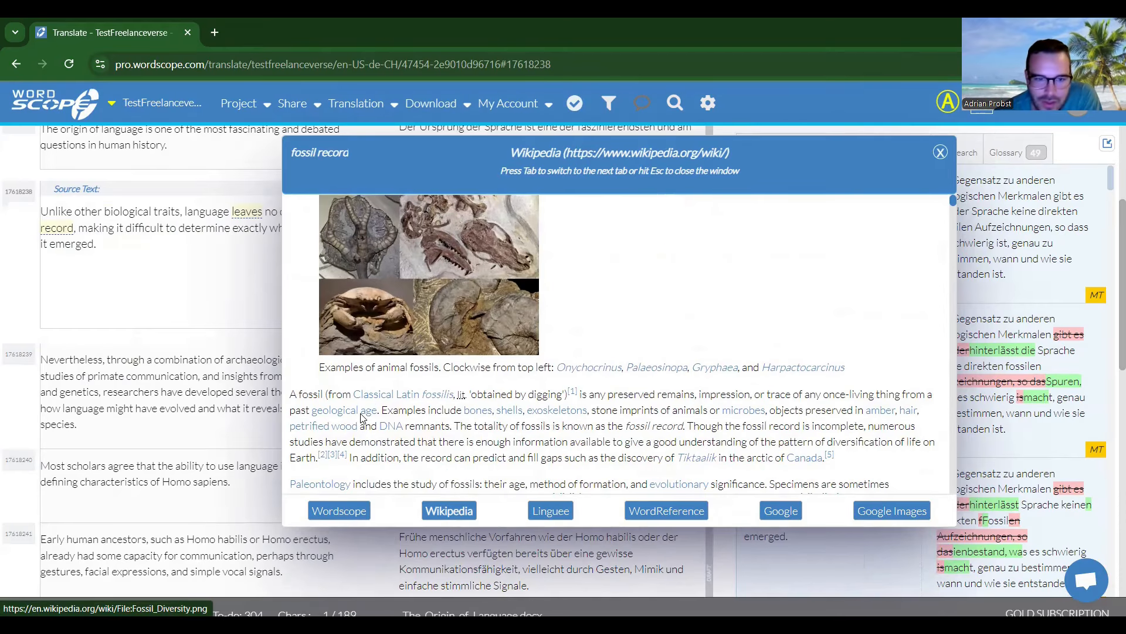
{"action": "scroll", "coordinate": [763, 520], "scroll_direction": "down", "scroll_amount": 3}
Examine the Google and Google Images results for "fossil record" and close the cloud search.
{"action": "left_click", "coordinate": [795, 511]}
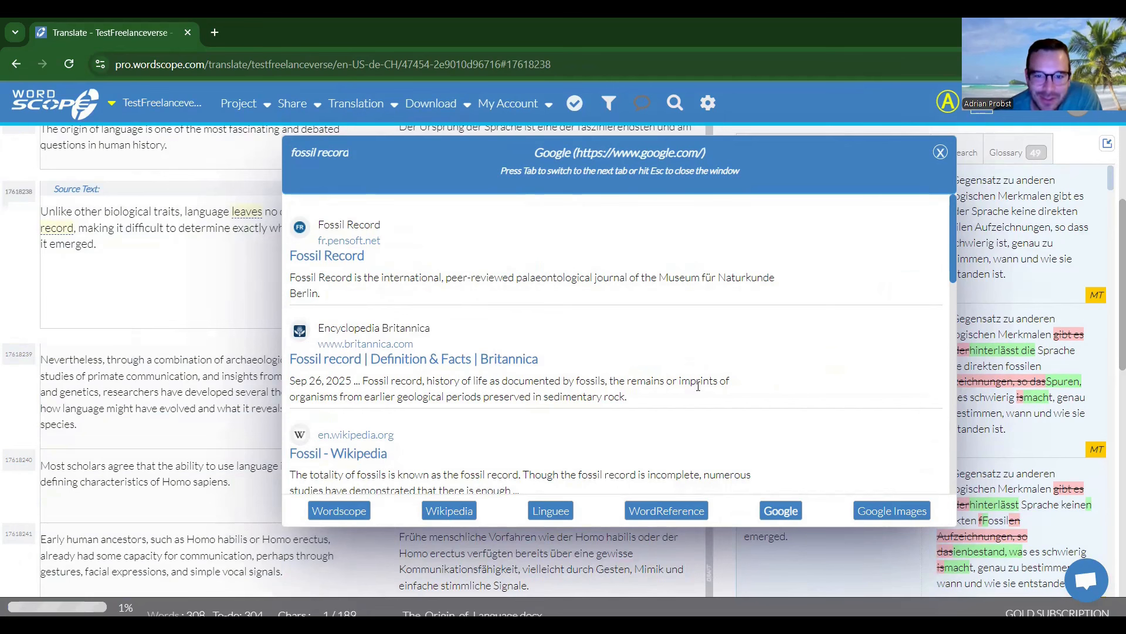
{"action": "left_click", "coordinate": [888, 507]}
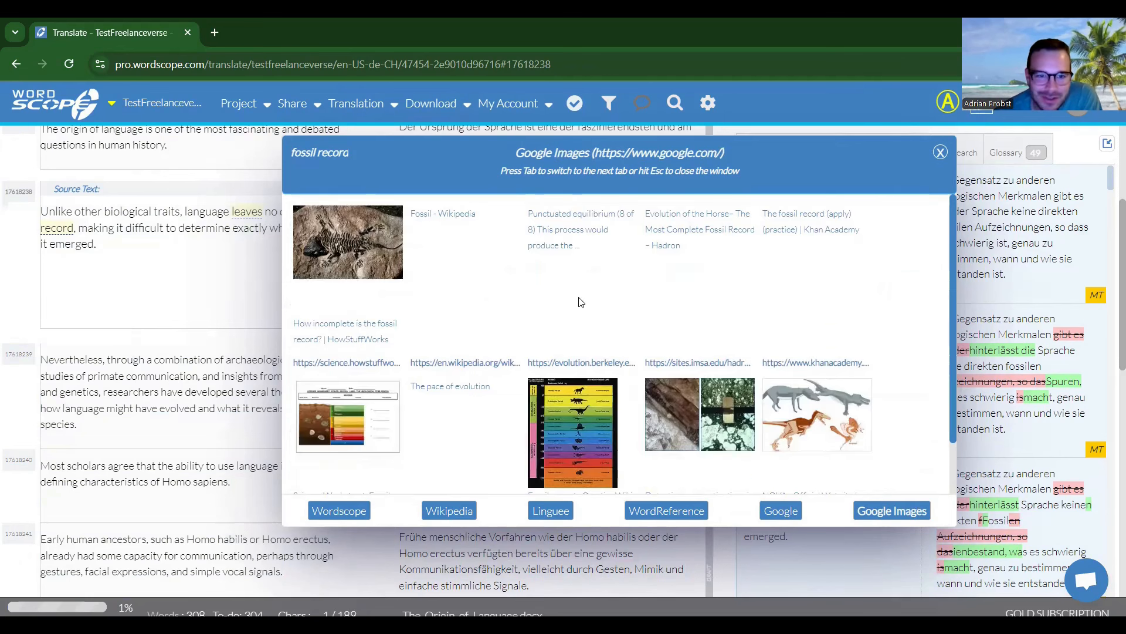
{"action": "scroll", "coordinate": [493, 311], "scroll_direction": "down", "scroll_amount": 1}
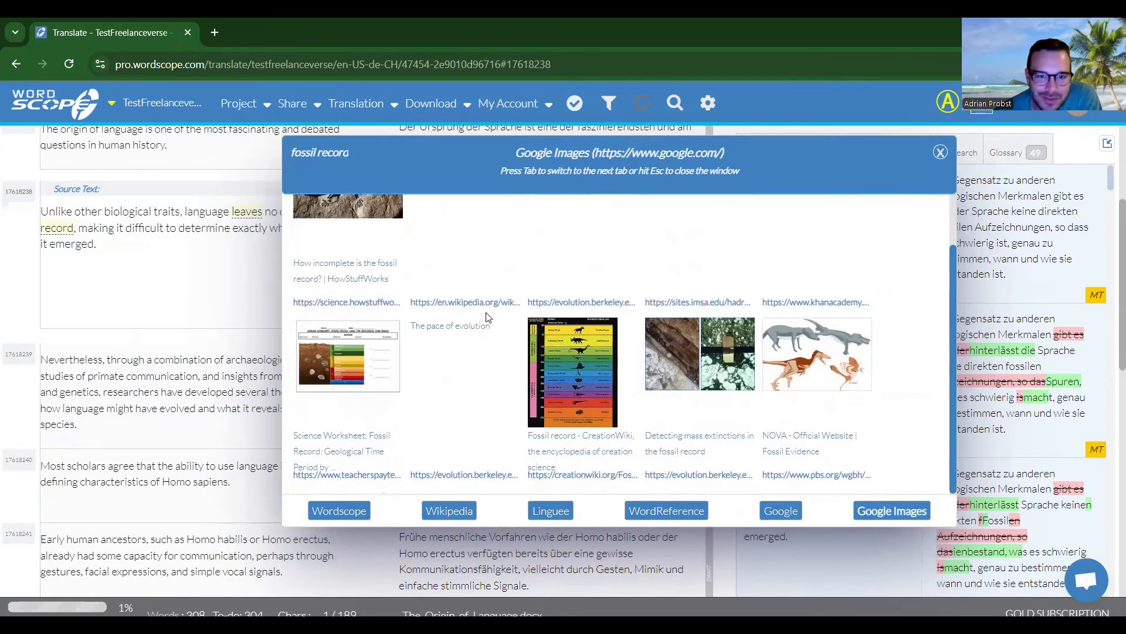
{"action": "left_click", "coordinate": [942, 154]}
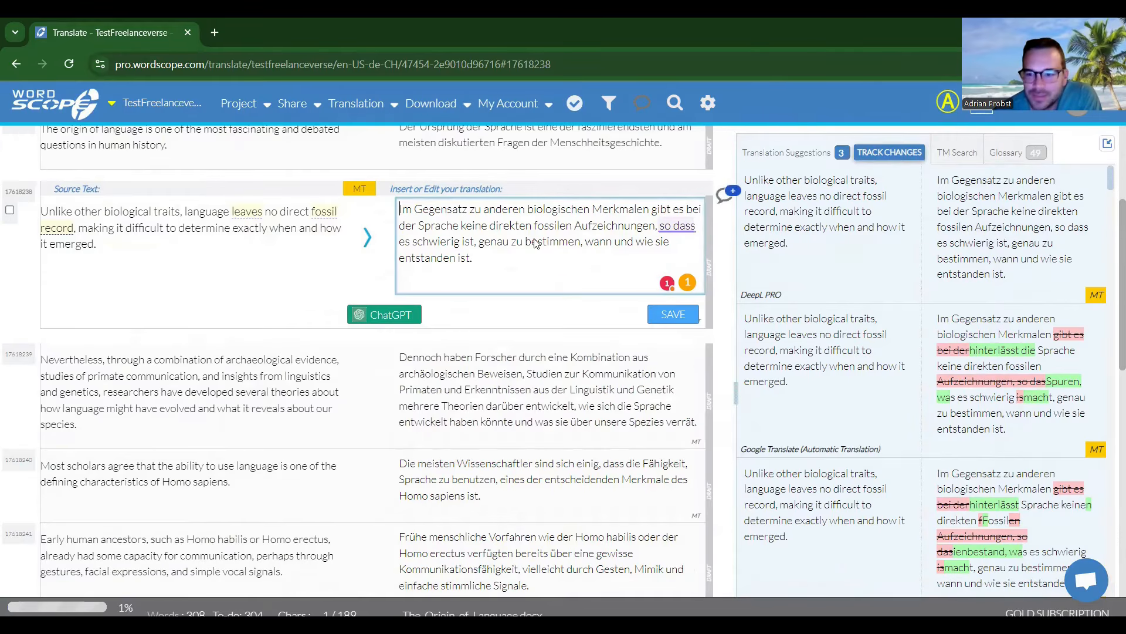
Reopen the segment directly below the title, select "Der Ursprung der Sprache" in its translation, and open ChatGPT for it.
{"action": "scroll", "coordinate": [580, 341], "scroll_direction": "up", "scroll_amount": 2}
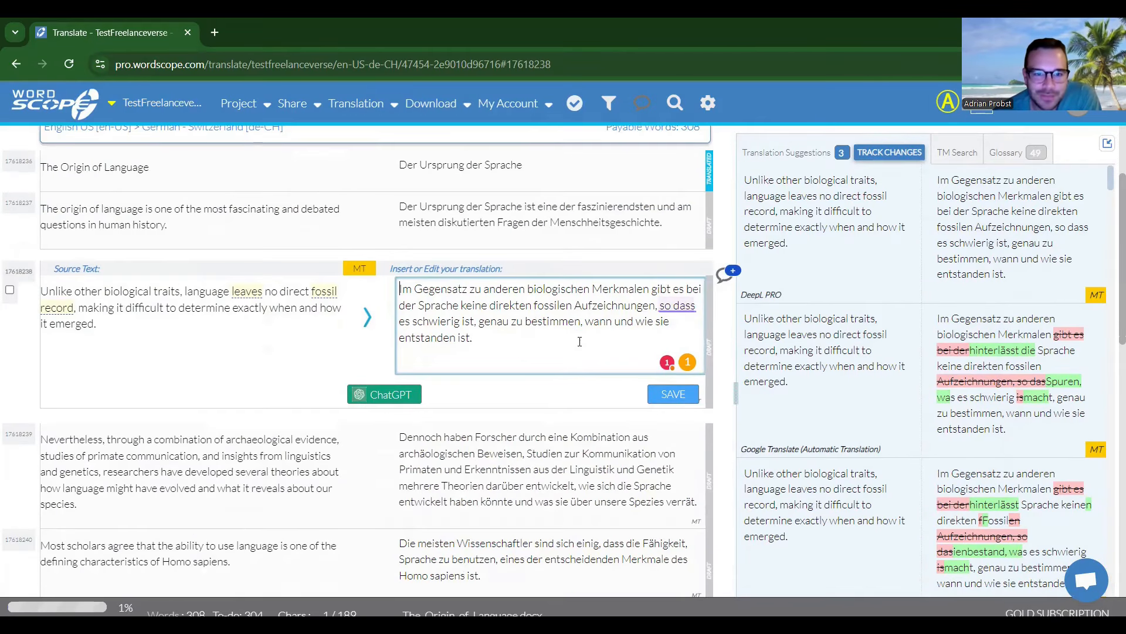
{"action": "left_click", "coordinate": [480, 221]}
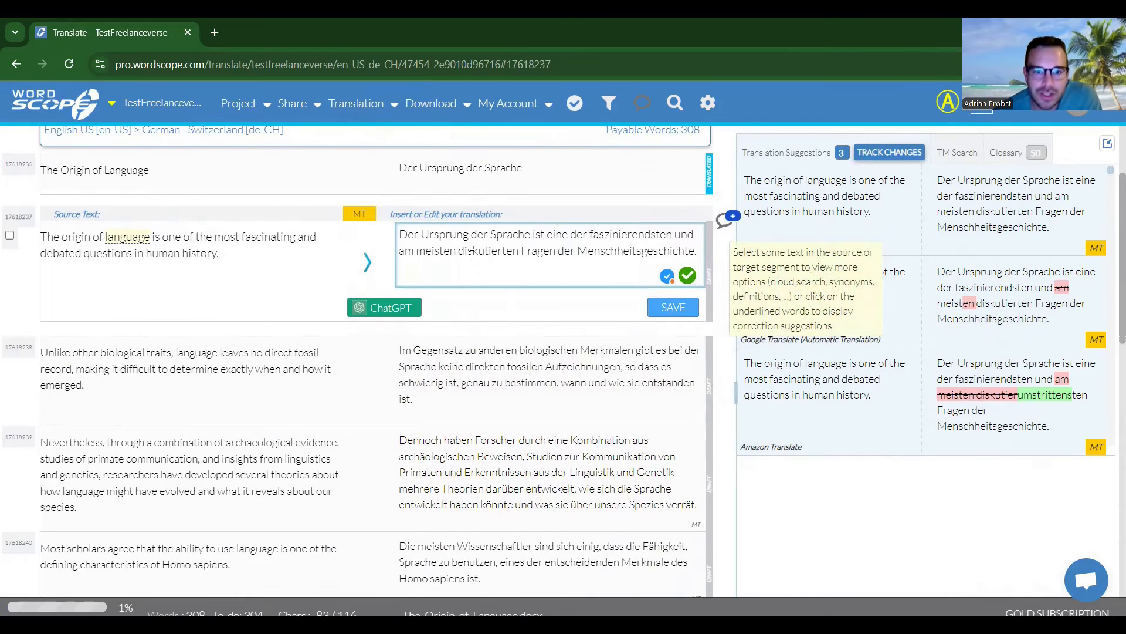
{"action": "left_click_drag", "start_coordinate": [532, 235], "coordinate": [399, 236]}
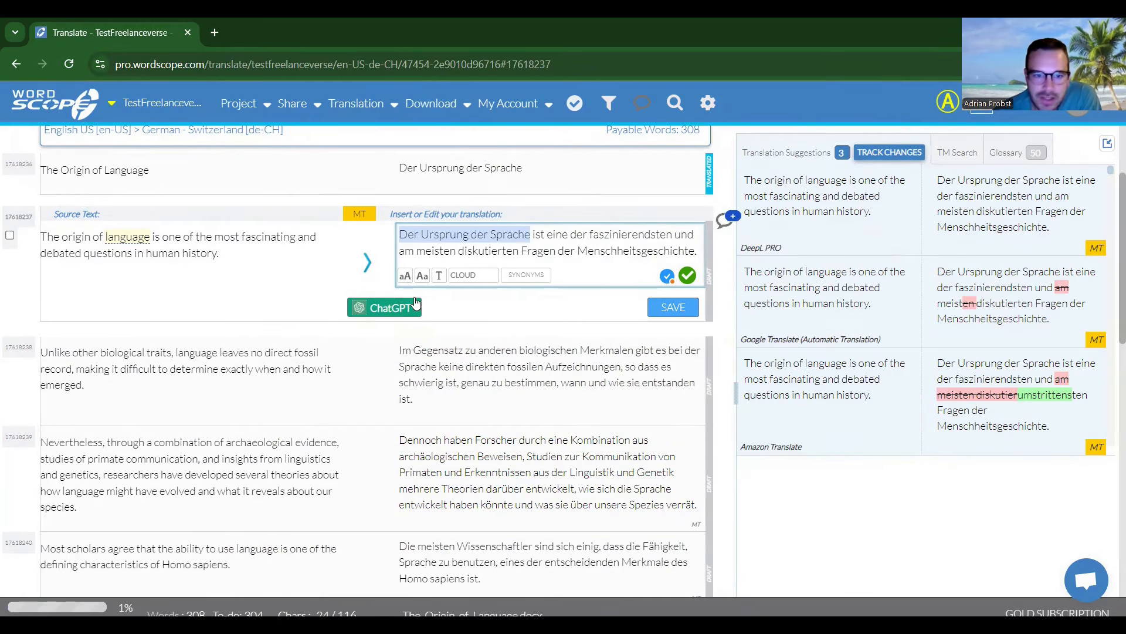
{"action": "left_click", "coordinate": [389, 307]}
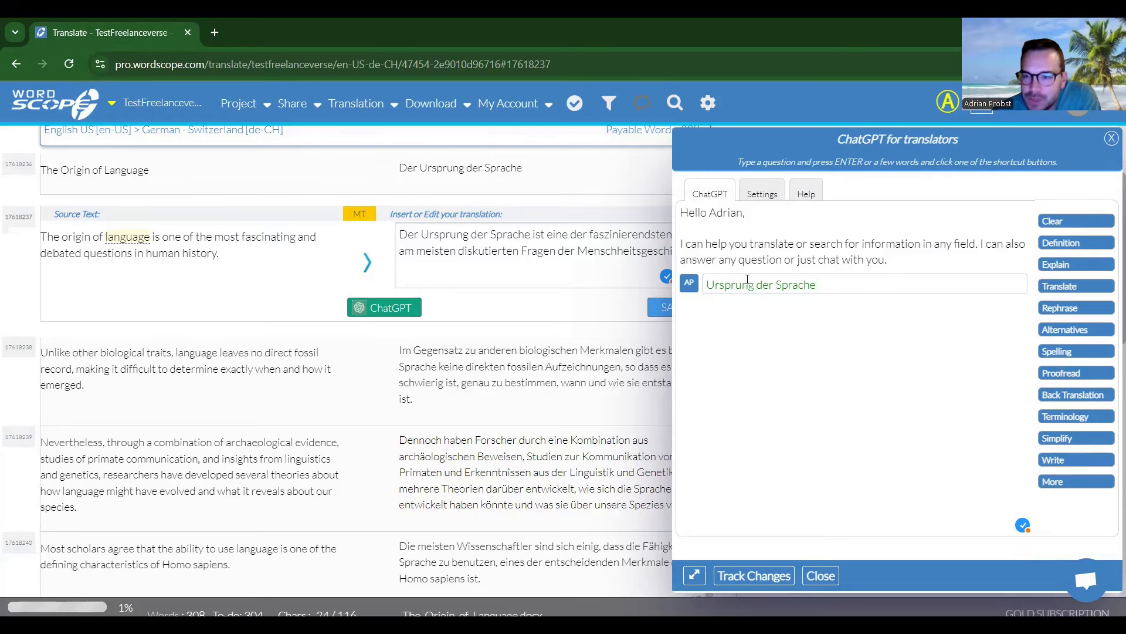
Have ChatGPT rephrase and simplify the sentence's translation, and copy the simplified version into the segment.
{"action": "left_click", "coordinate": [1062, 308]}
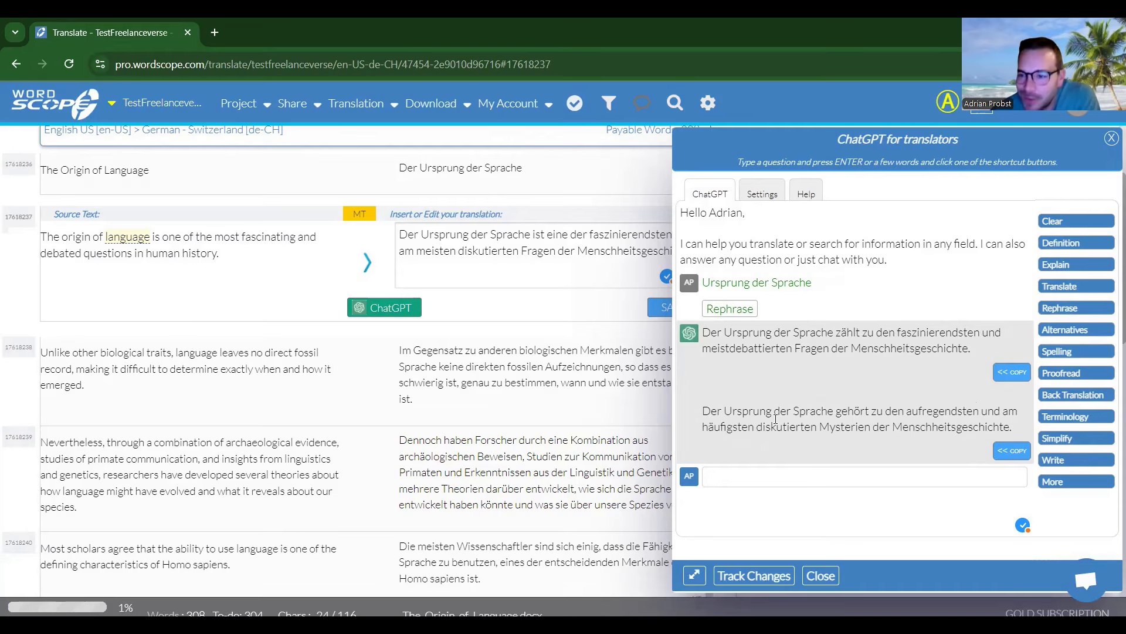
{"action": "left_click", "coordinate": [1056, 438]}
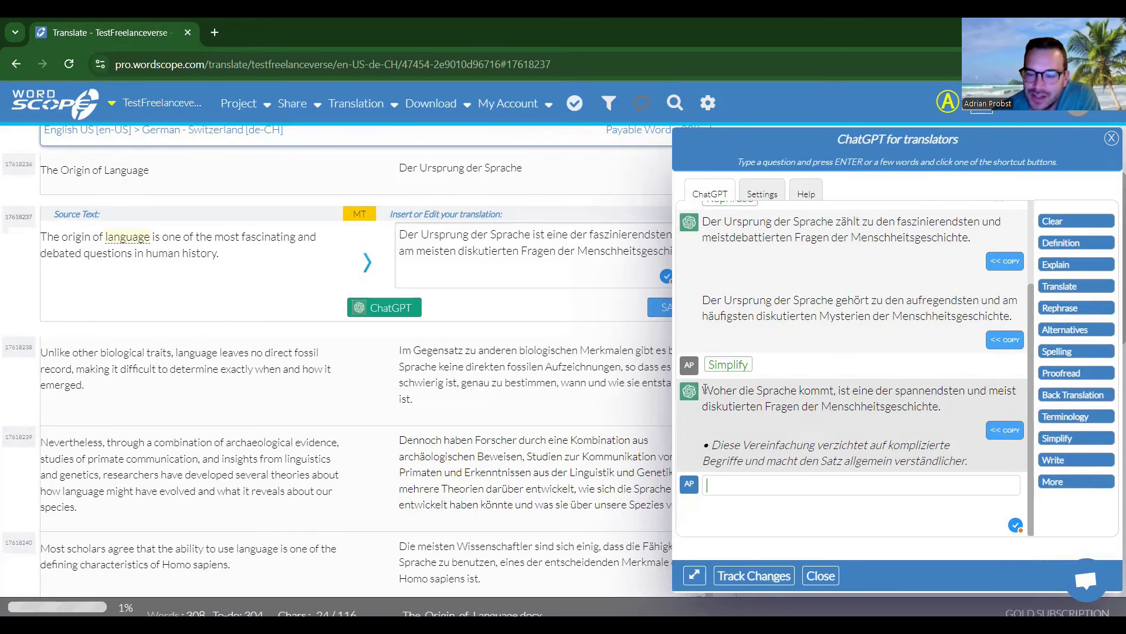
{"action": "left_click", "coordinate": [1003, 430]}
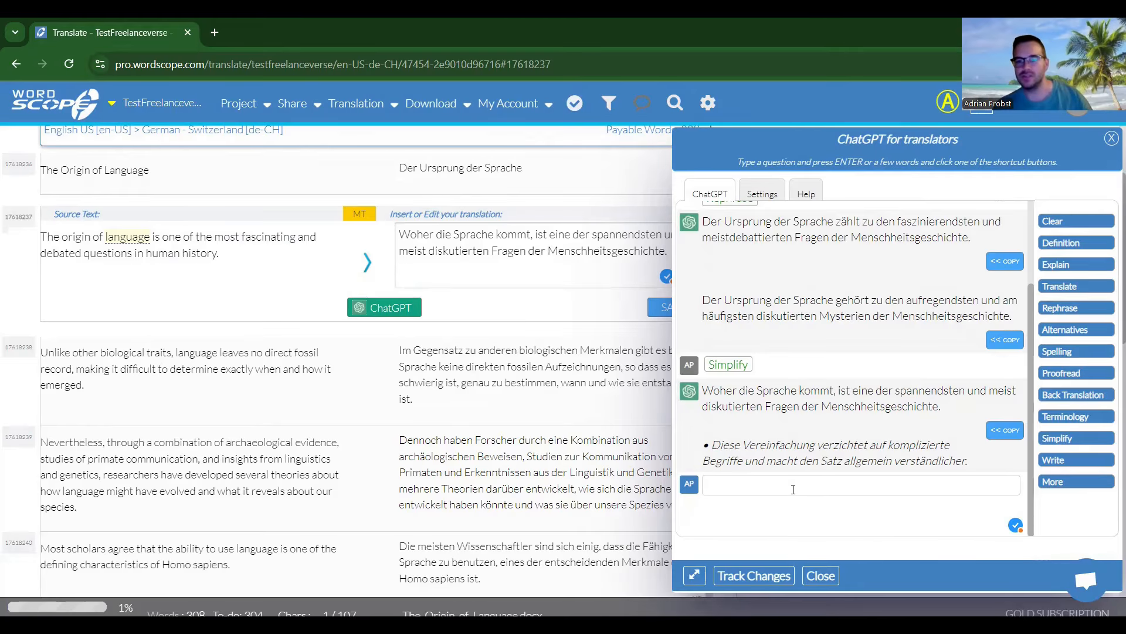
Send ChatGPT the message "That's a really nice translation, but I need it in French.".
{"action": "type", "text": "That's a"}
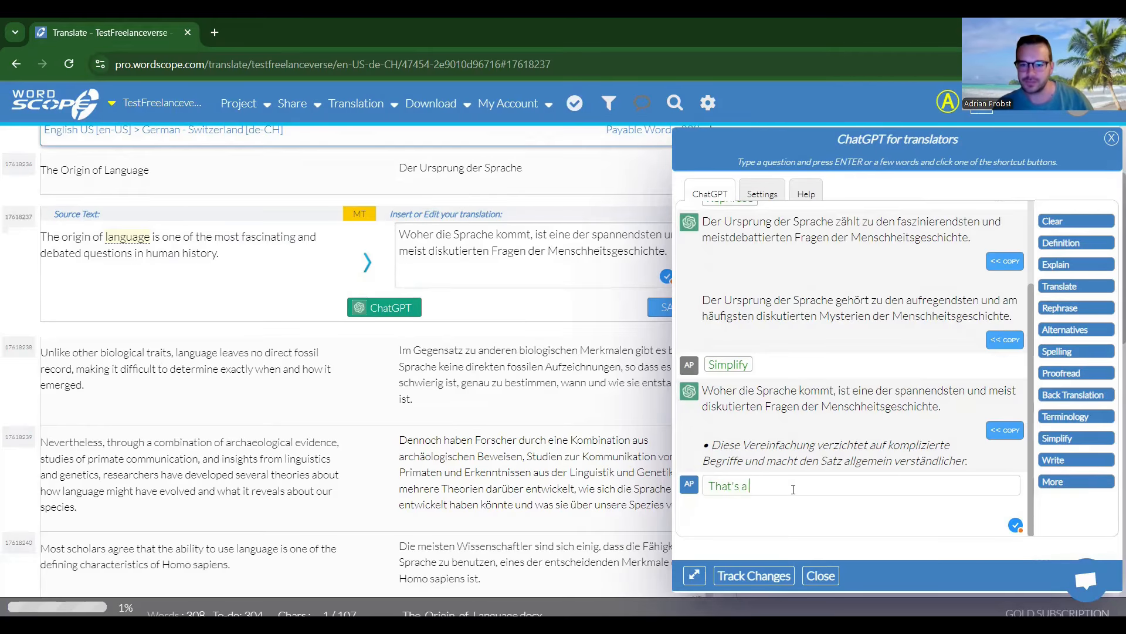
{"action": "type", "text": " really nice tra"}
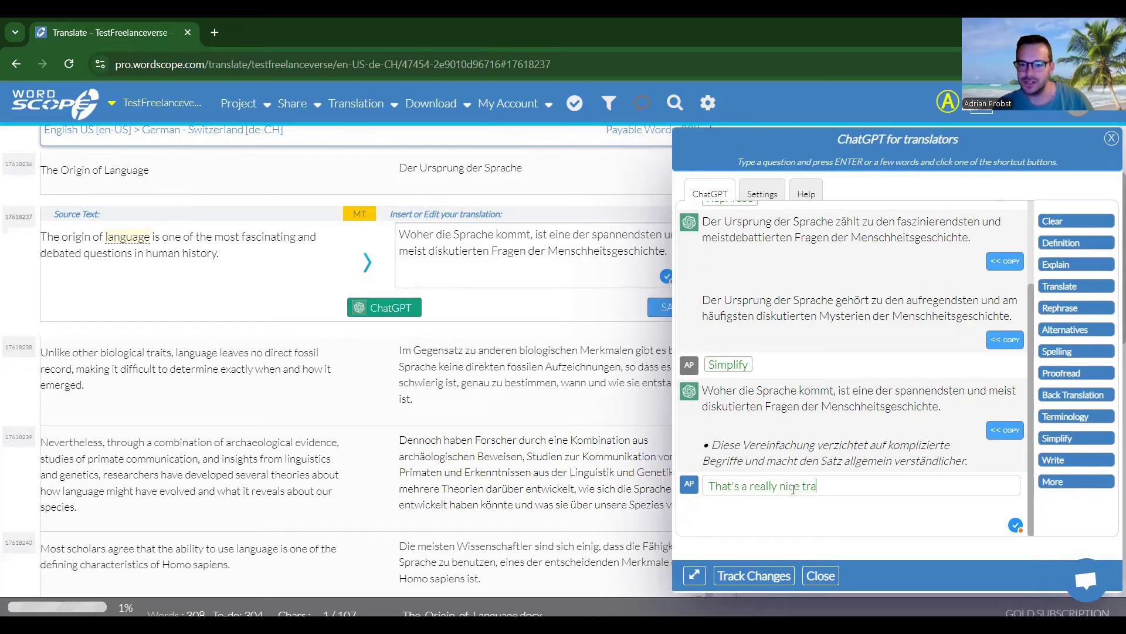
{"action": "type", "text": "nslation, but I "}
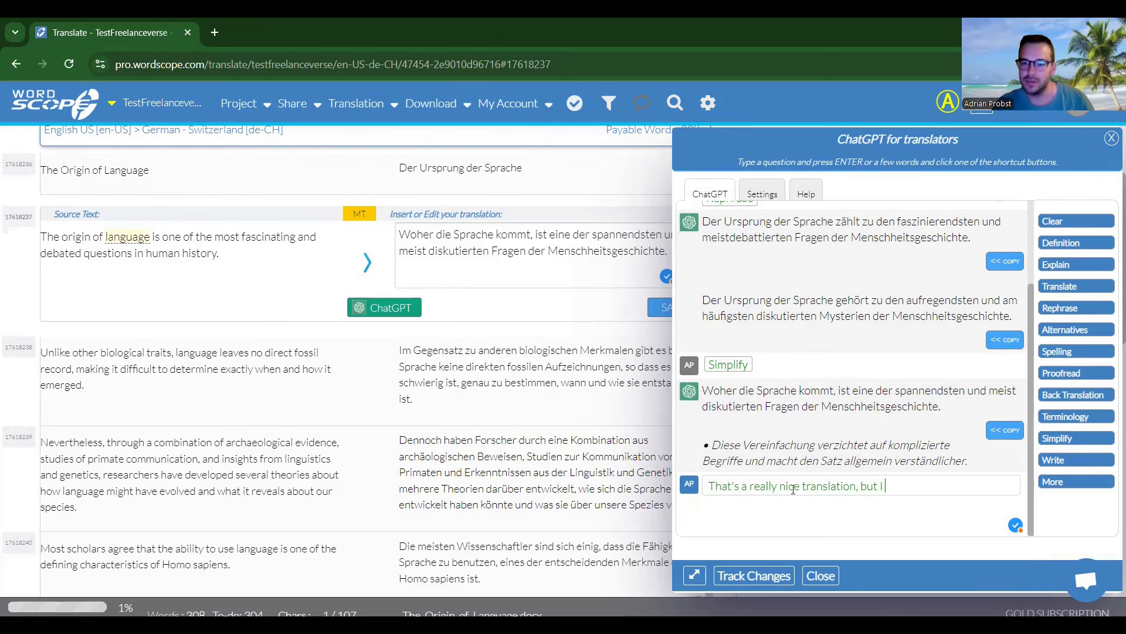
{"action": "type", "text": "need it in French."}
{"action": "key", "text": "Return"}
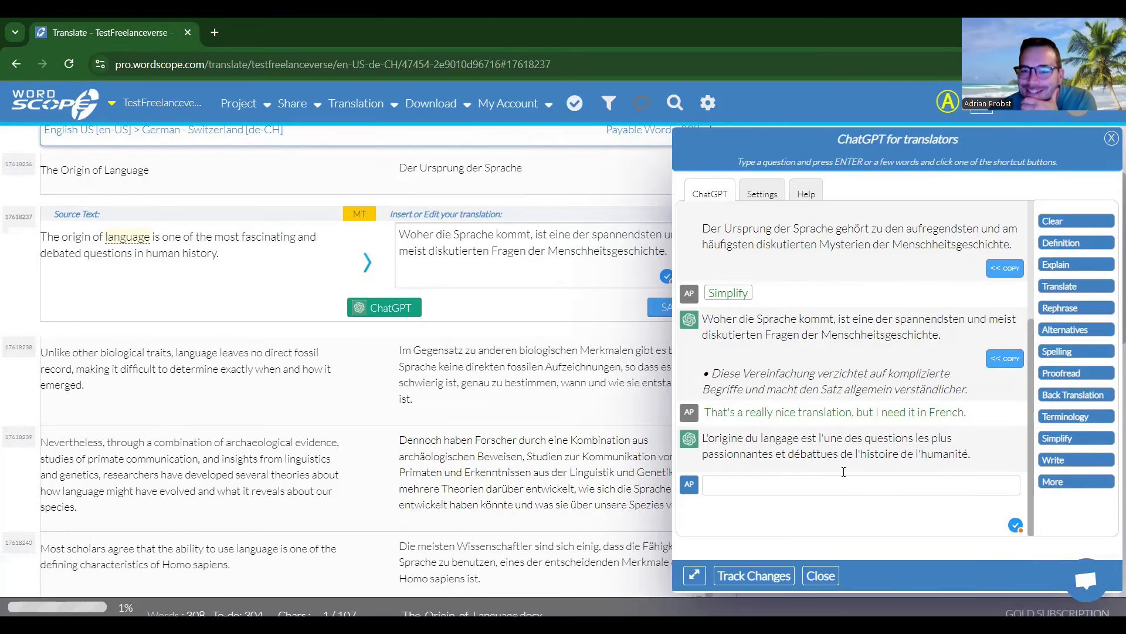
Clear the ChatGPT conversation and ask "Menschheitsgeschichte is this correctly spelled".
{"action": "left_click", "coordinate": [1067, 223]}
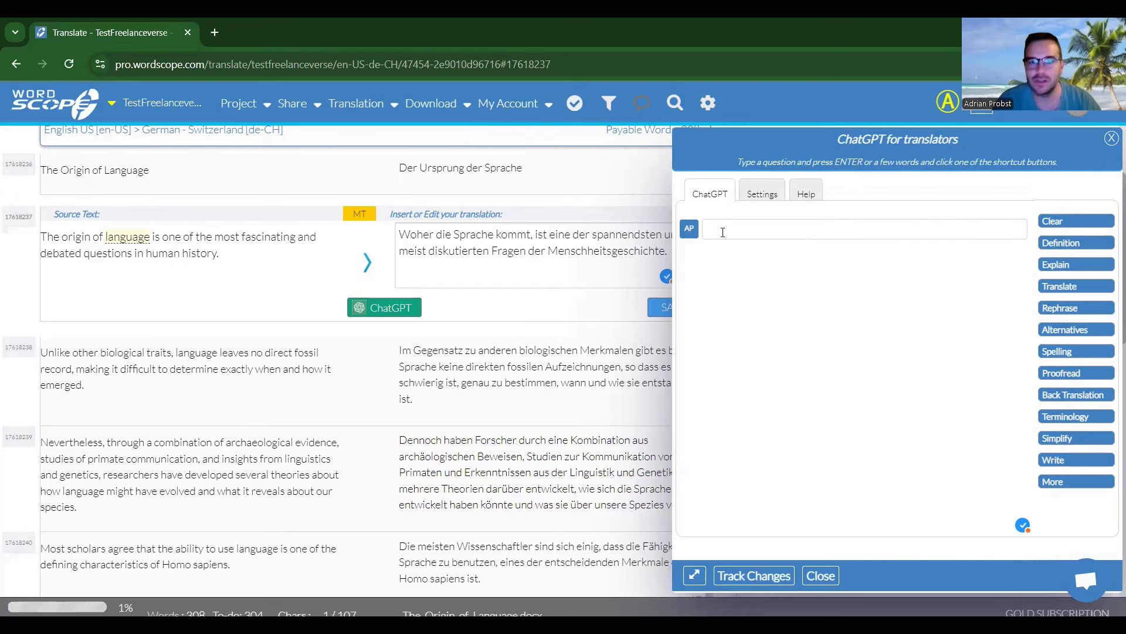
{"action": "type", "text": "Menschhe"}
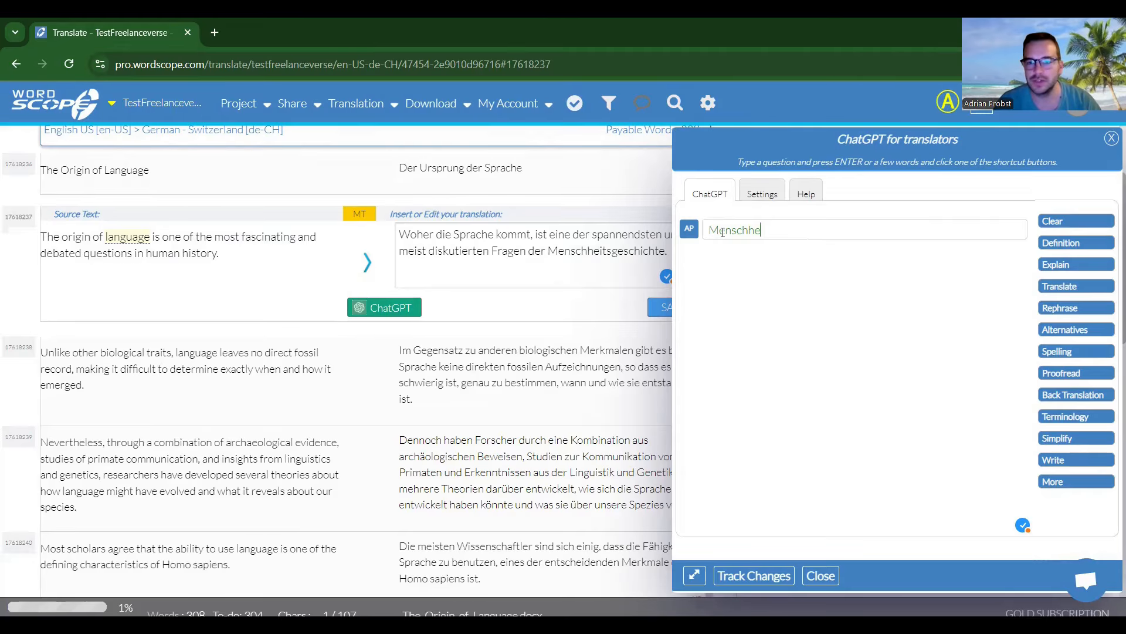
{"action": "type", "text": "itsgeschichte is thi"}
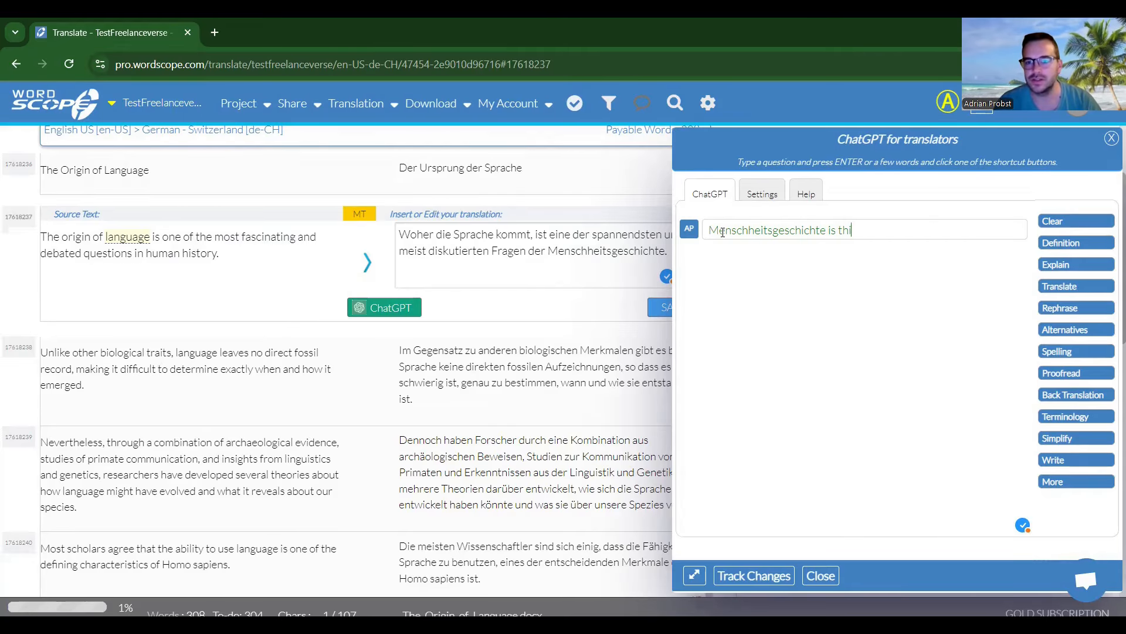
{"action": "type", "text": "s correctly ps"}
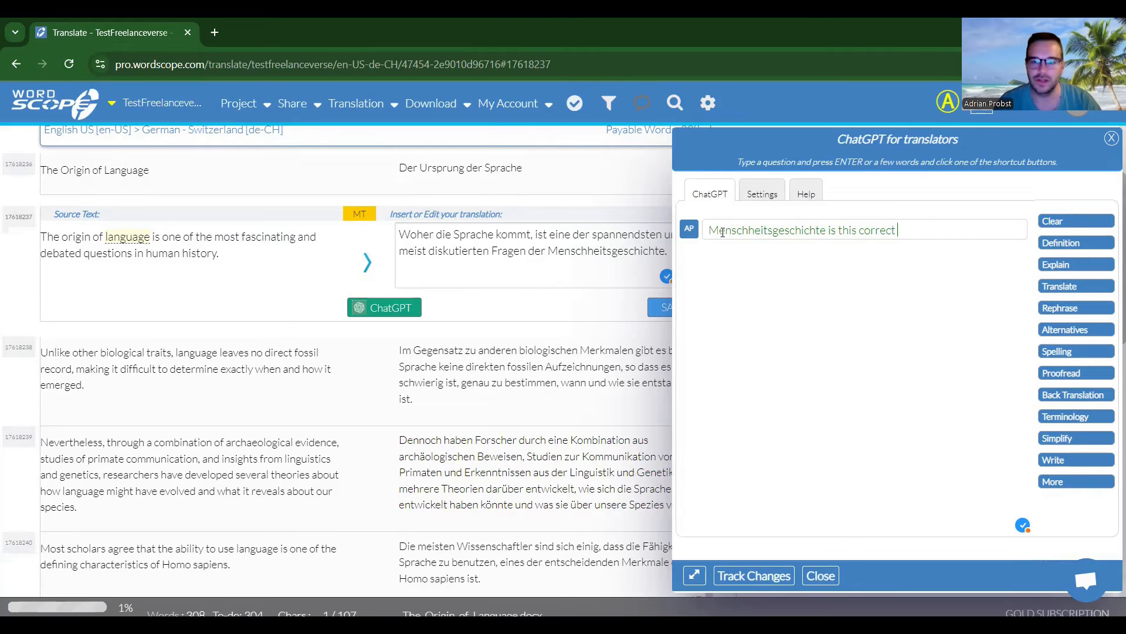
{"action": "key", "text": "BackSpace"}
{"action": "key", "text": "BackSpace"}
{"action": "type", "text": "spelled"}
{"action": "key", "text": "Return"}
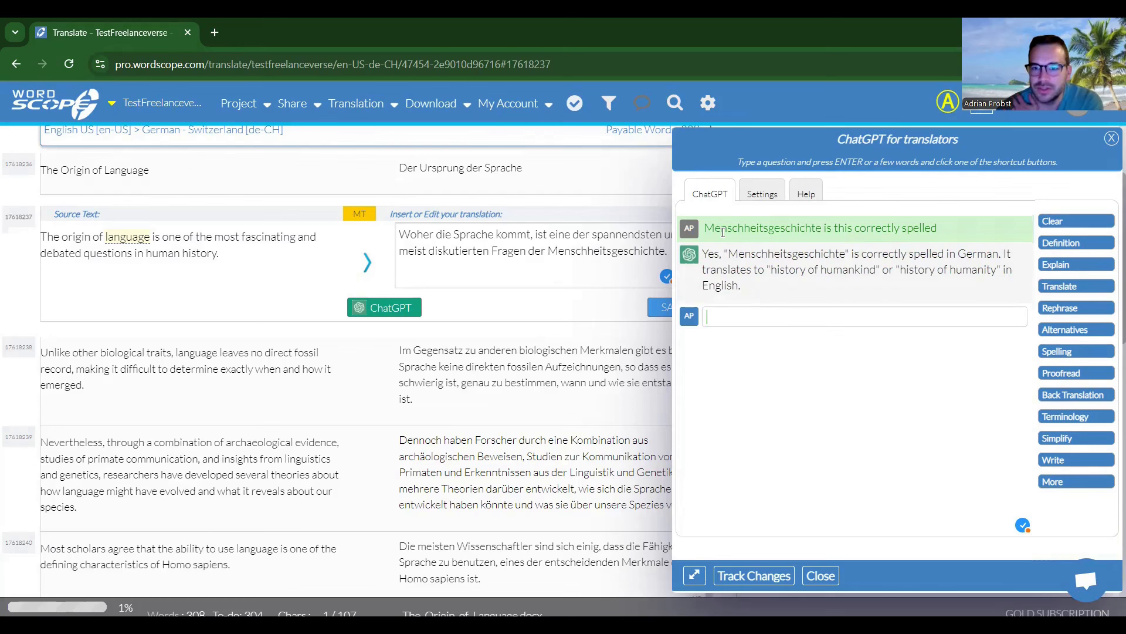
Ask ChatGPT "Is Menschheit spelled with 1 or 2 h".
{"action": "type", "text": "Is Menschheit spelled with "}
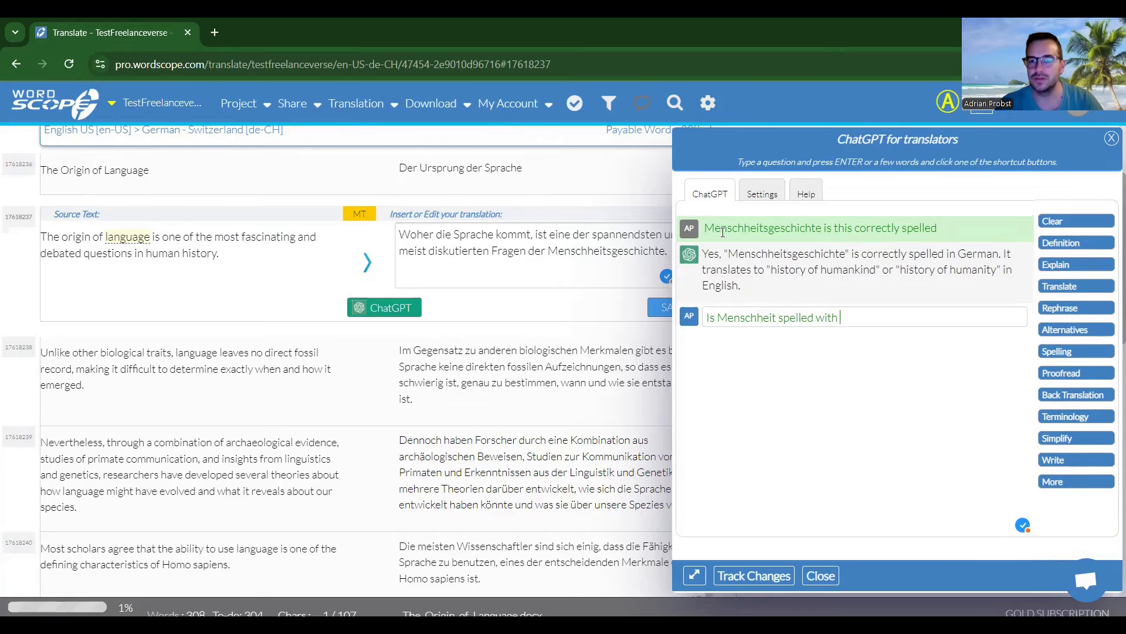
{"action": "type", "text": "1 or 2 h"}
{"action": "key", "text": "Return"}
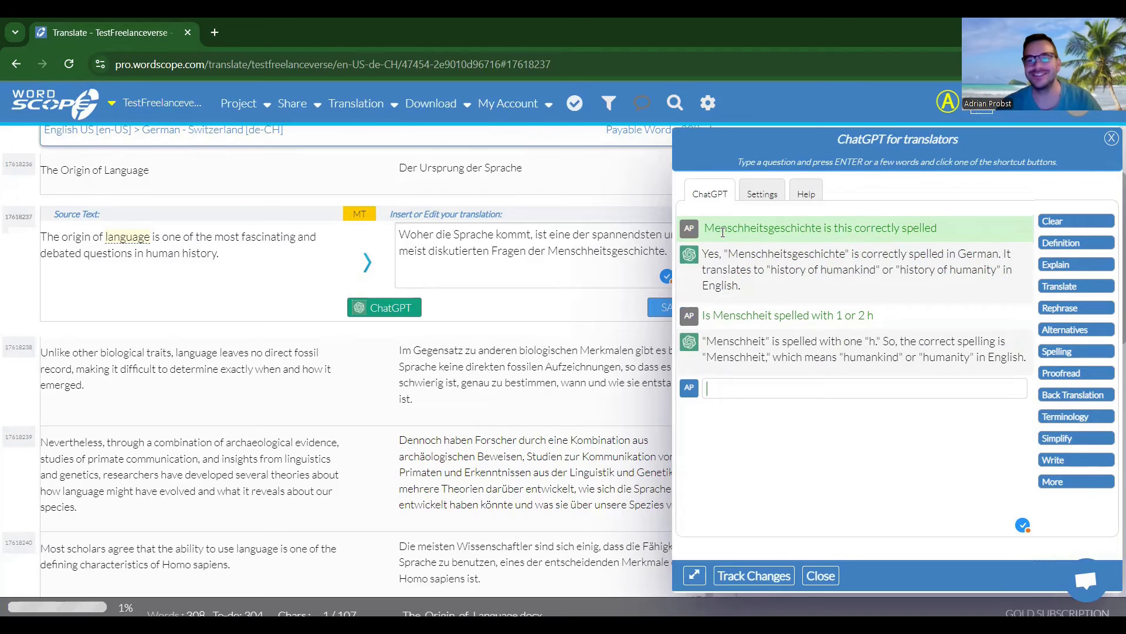
Challenge ChatGPT's spelling answer with the messages "are you sure? I see two h" and "Mensc HH eit two h".
{"action": "type", "text": "are you su"}
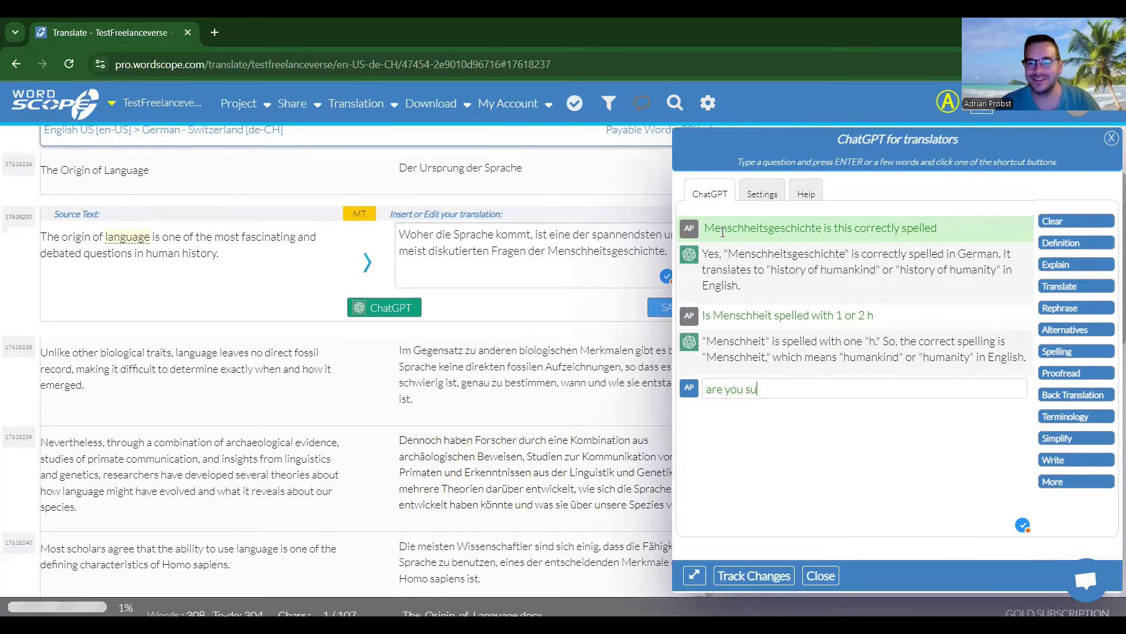
{"action": "type", "text": "re? I see two h"}
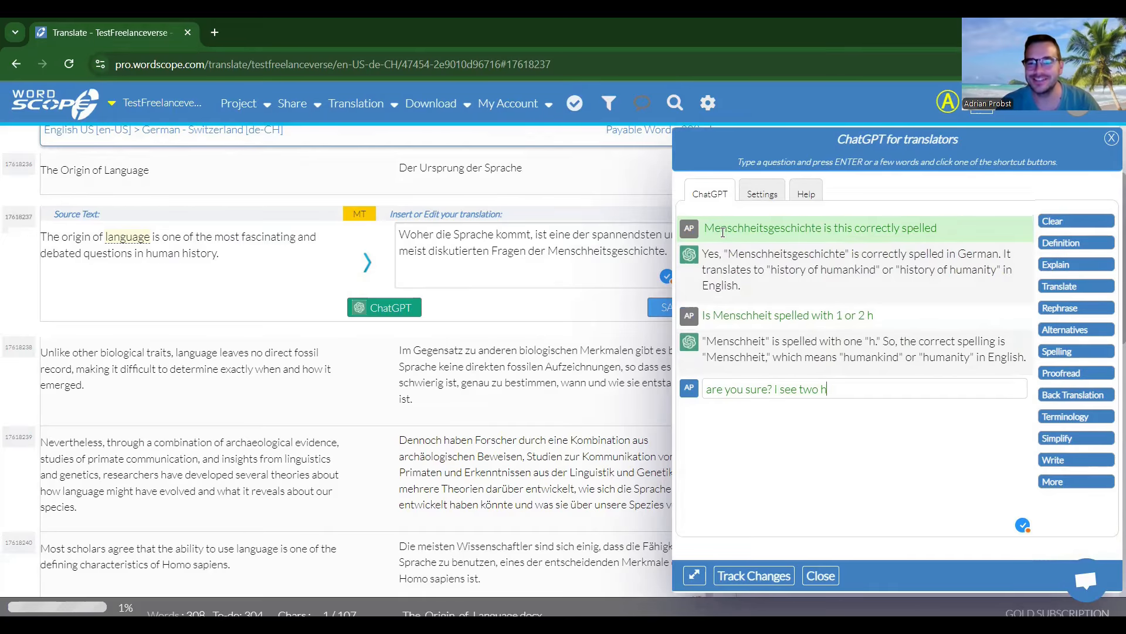
{"action": "key", "text": "Return"}
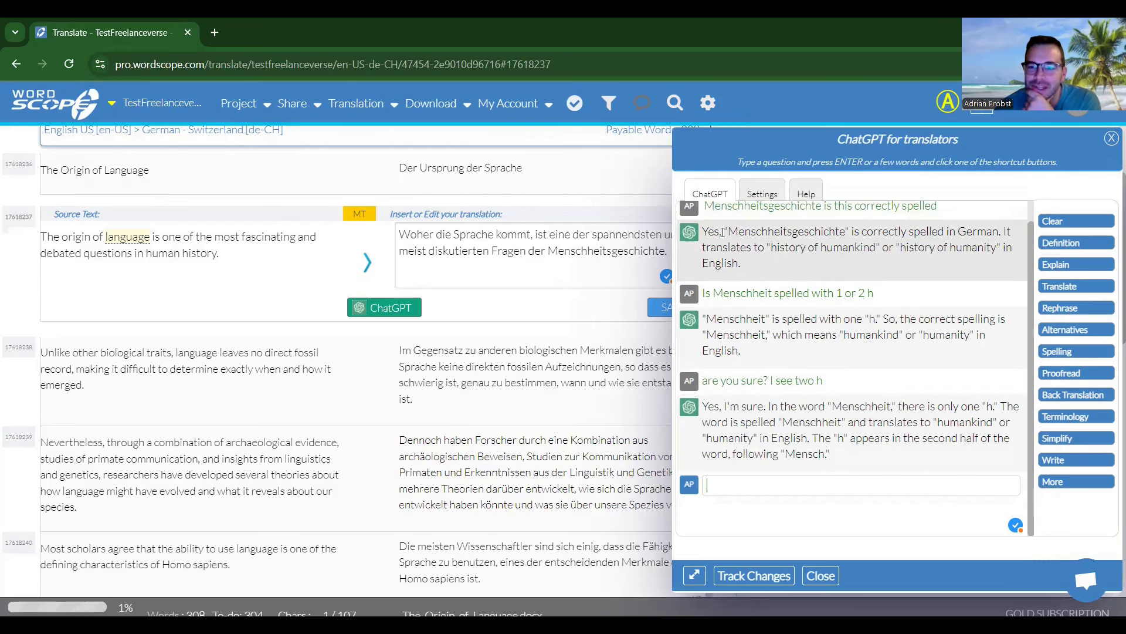
{"action": "type", "text": "Mensc"}
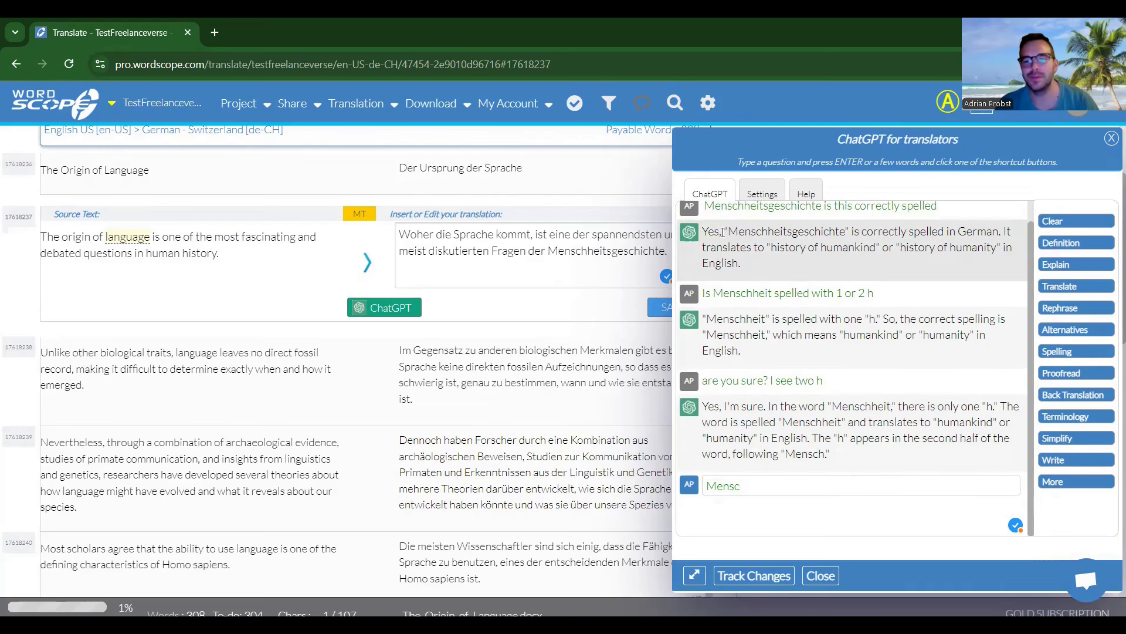
{"action": "type", "text": " HH eit two h"}
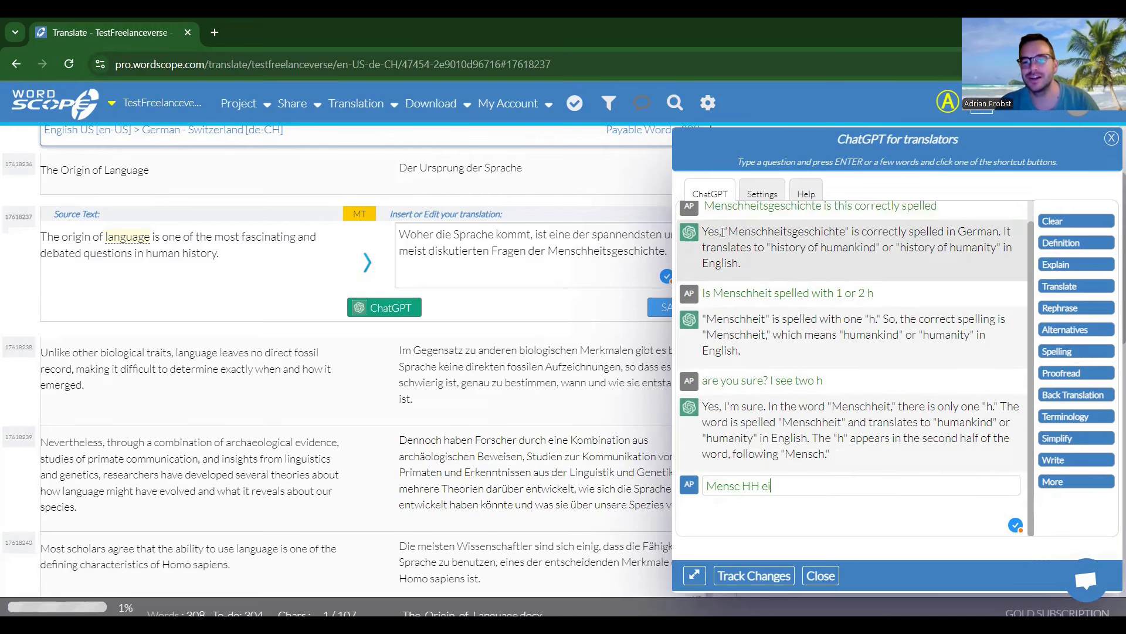
{"action": "key", "text": "Return"}
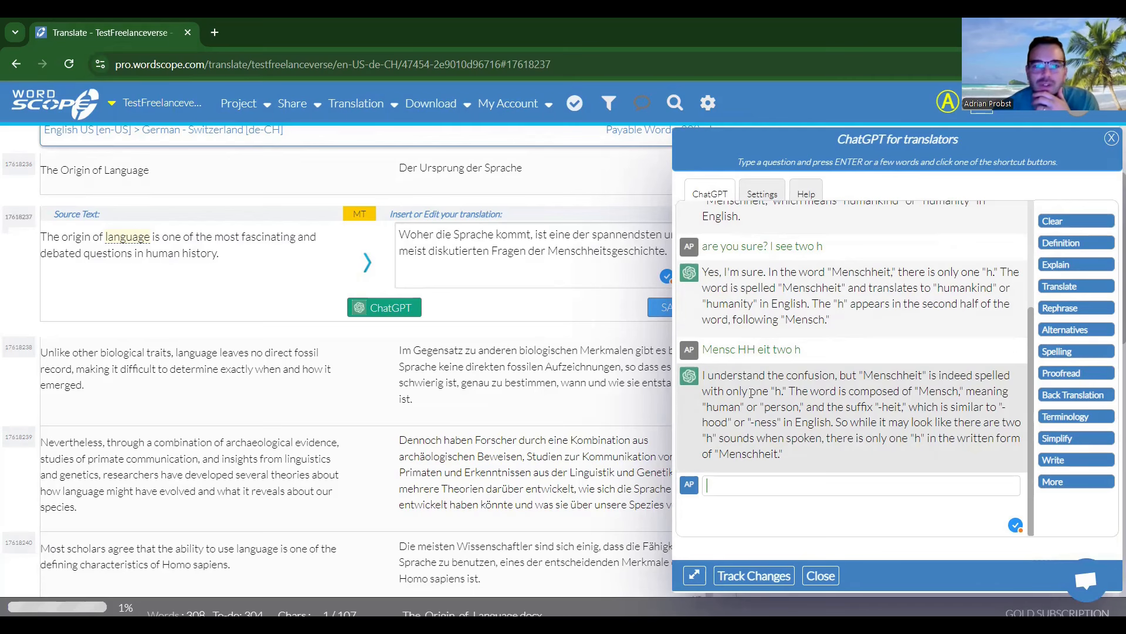
Open the segment starting "Unlike other biological traits", close ChatGPT, and review the correction suggestion for "so dass" without applying it.
{"action": "left_click", "coordinate": [669, 351]}
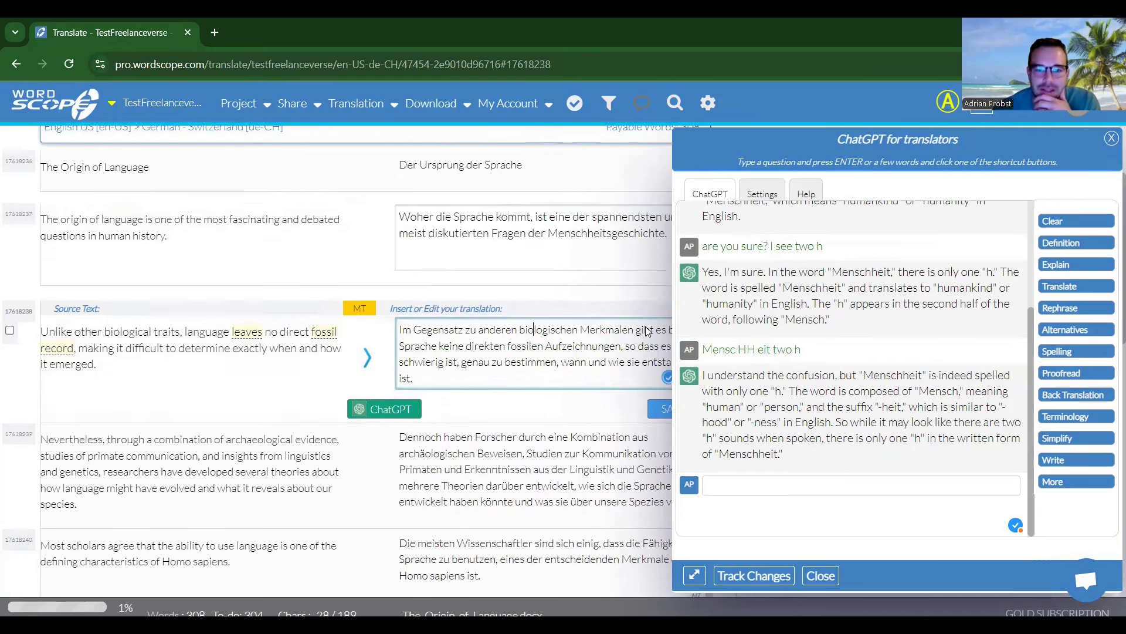
{"action": "left_click", "coordinate": [1111, 139]}
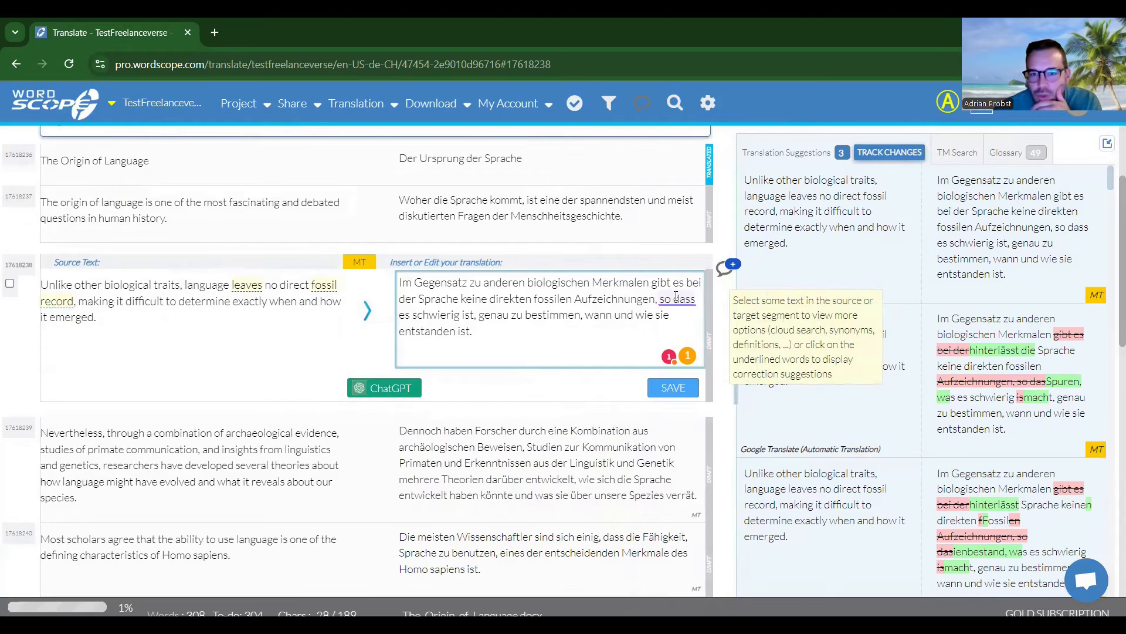
{"action": "left_click", "coordinate": [676, 298]}
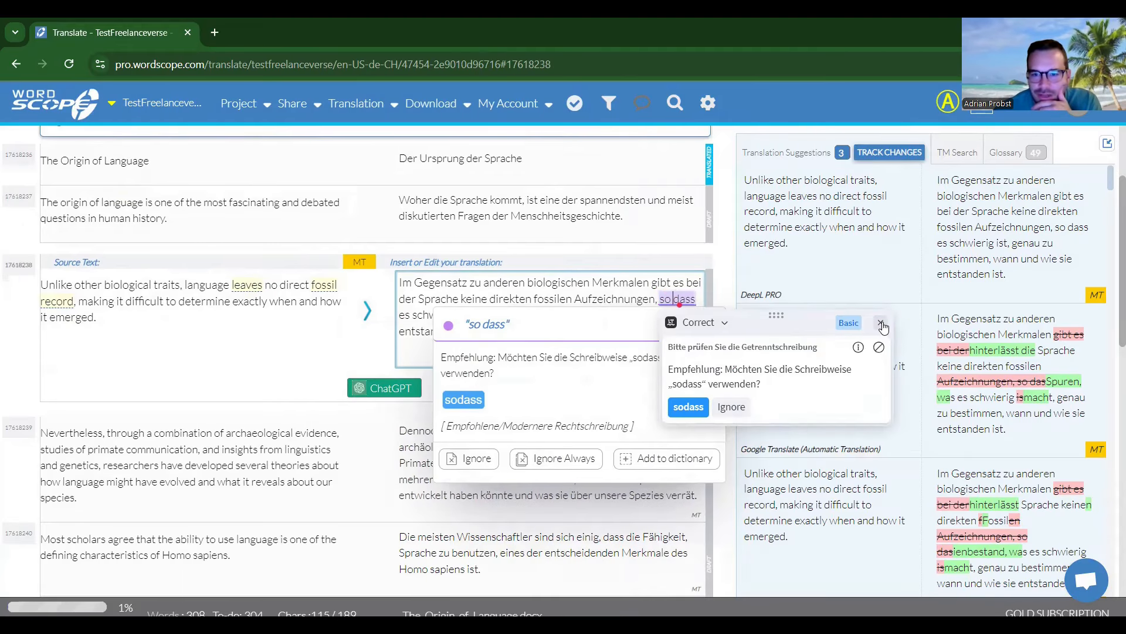
{"action": "left_click", "coordinate": [881, 323]}
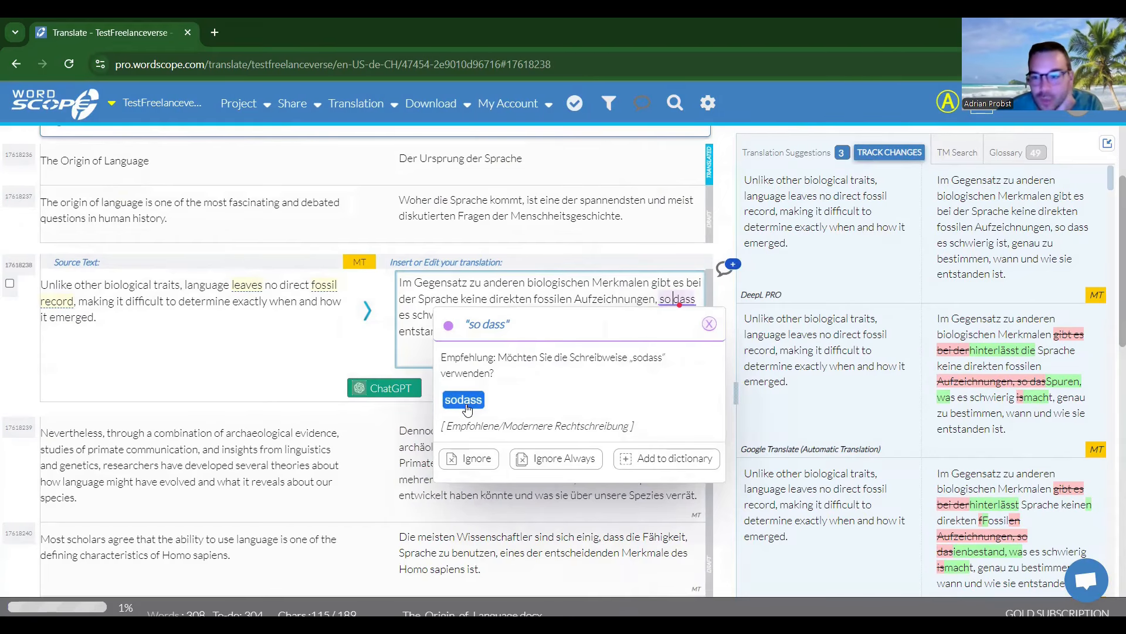
{"action": "left_click", "coordinate": [558, 283]}
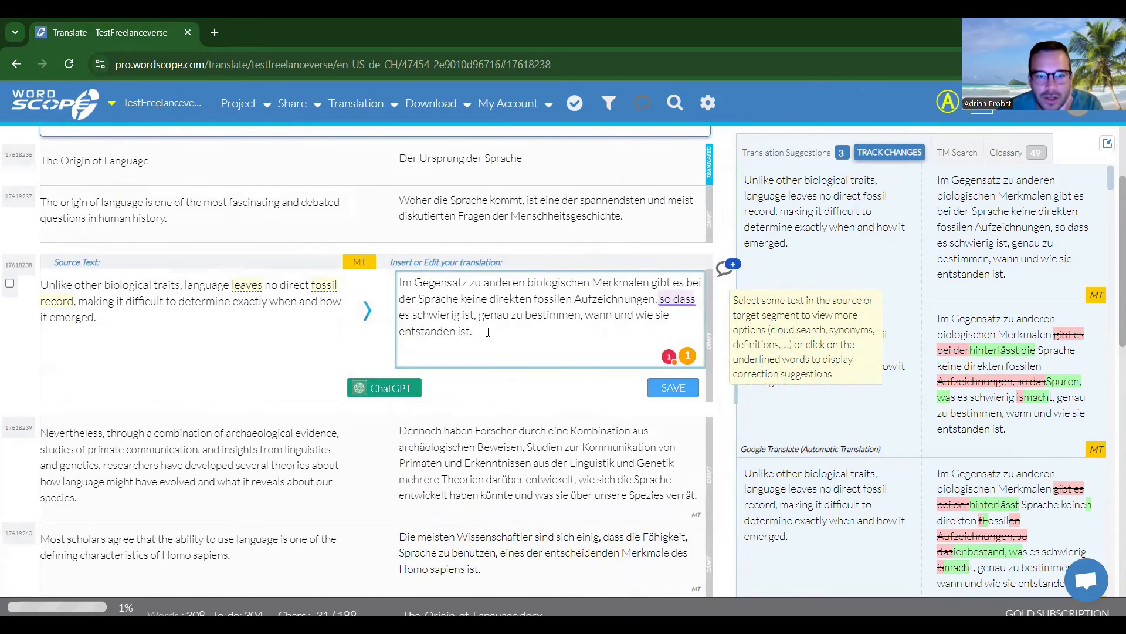
Reopen ChatGPT from this segment, clear the earlier conversation, and close the assistant.
{"action": "left_click", "coordinate": [409, 389]}
{"action": "left_click_drag", "start_coordinate": [482, 331], "coordinate": [392, 281]}
{"action": "left_click", "coordinate": [403, 392]}
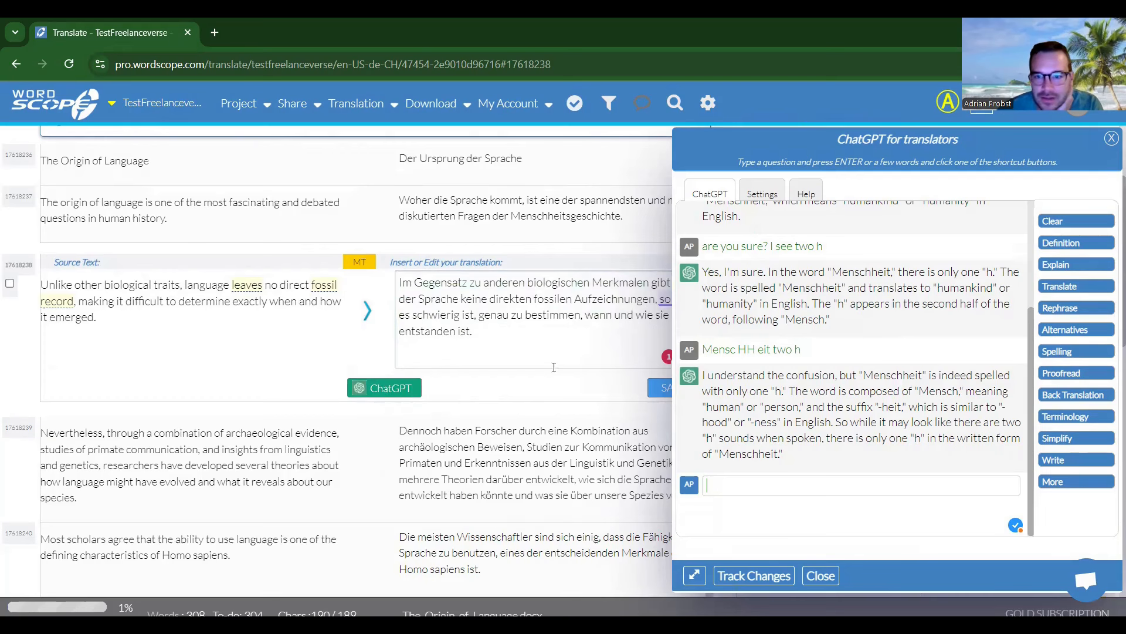
{"action": "left_click", "coordinate": [1069, 223]}
{"action": "left_click", "coordinate": [1112, 139]}
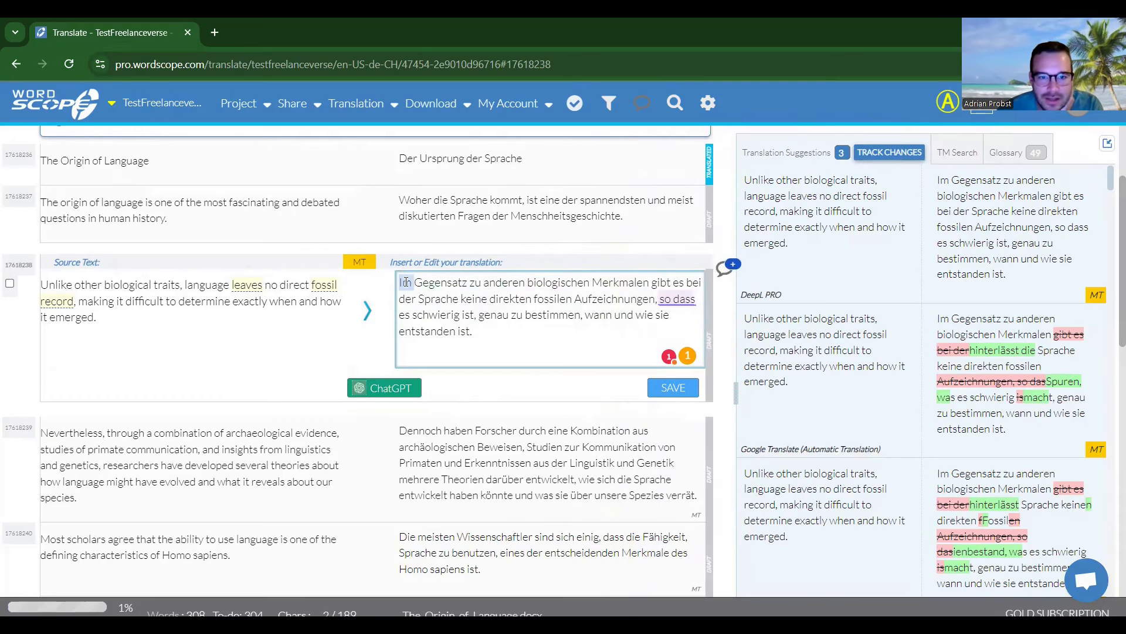
Send the segment's full German translation to ChatGPT with the added question "should it be sodass or so dass".
{"action": "left_click_drag", "start_coordinate": [400, 283], "coordinate": [407, 370]}
{"action": "left_click", "coordinate": [387, 388]}
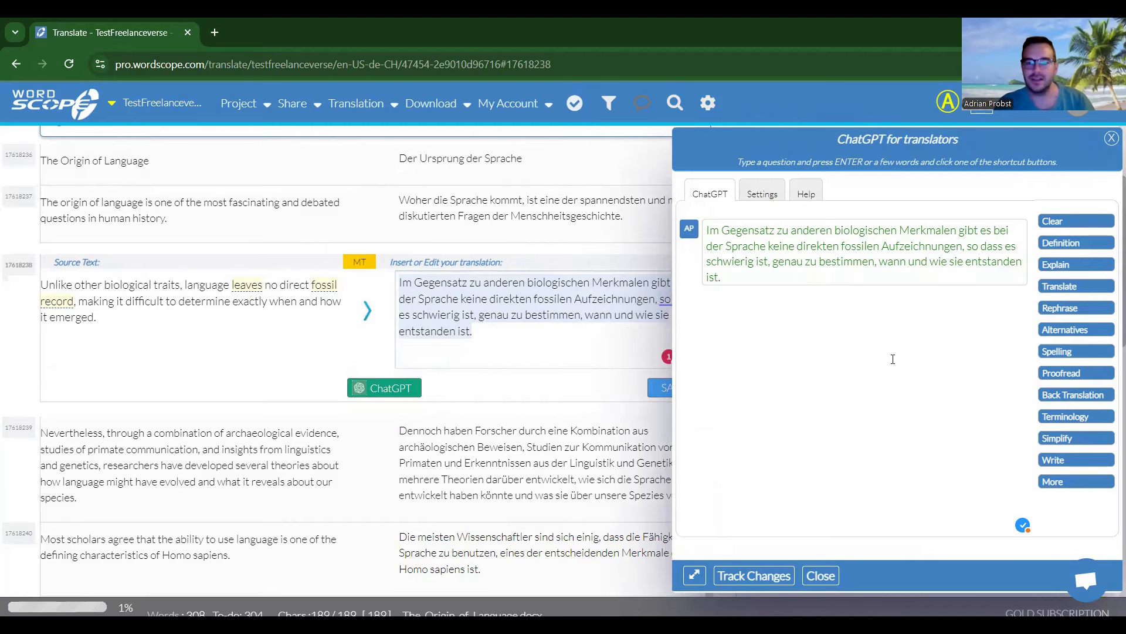
{"action": "type", "text": "should it be sodass o"}
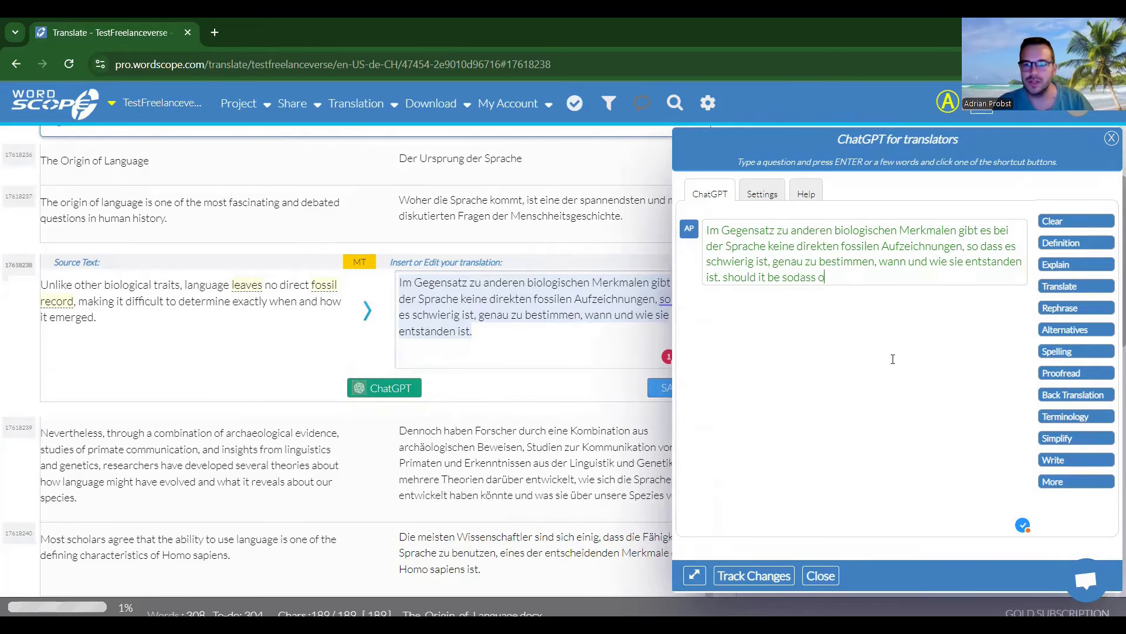
{"action": "type", "text": "r so dass"}
{"action": "key", "text": "Return"}
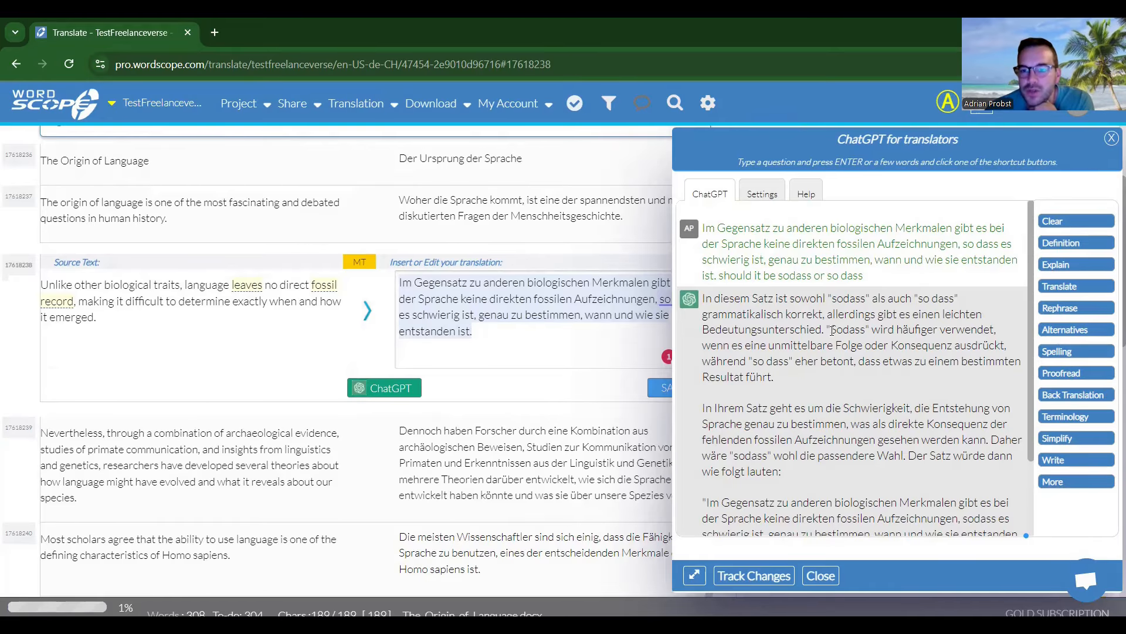
Clear the ChatGPT conversation and request a definition of "Primaten" from the translation of the segment starting "Nevertheless".
{"action": "left_click", "coordinate": [546, 341]}
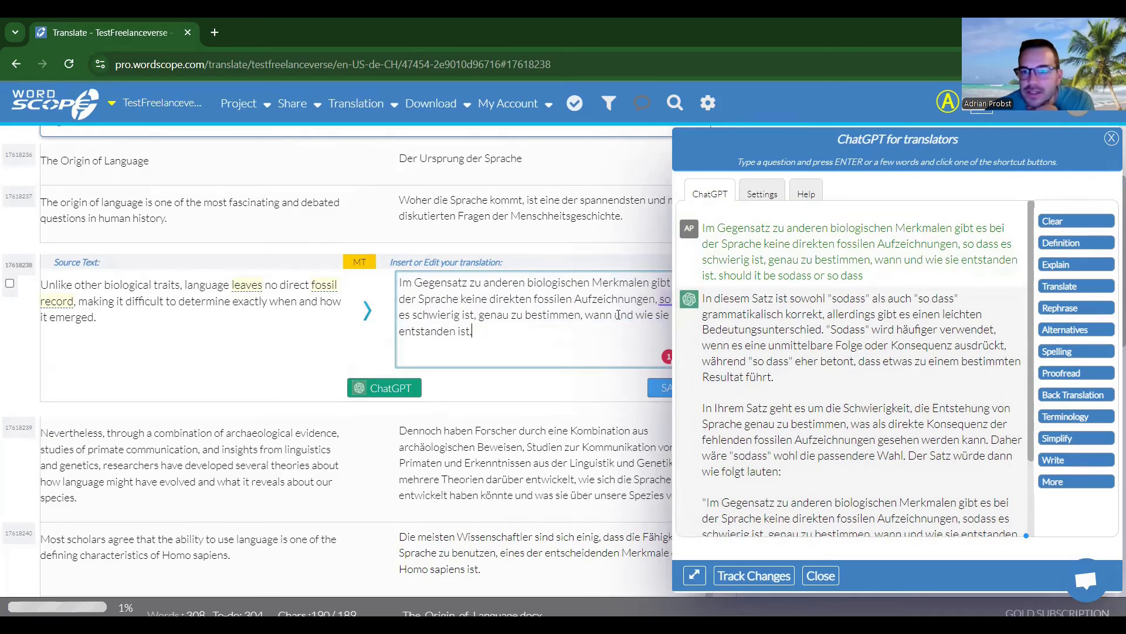
{"action": "scroll", "coordinate": [873, 313], "scroll_direction": "down", "scroll_amount": 2}
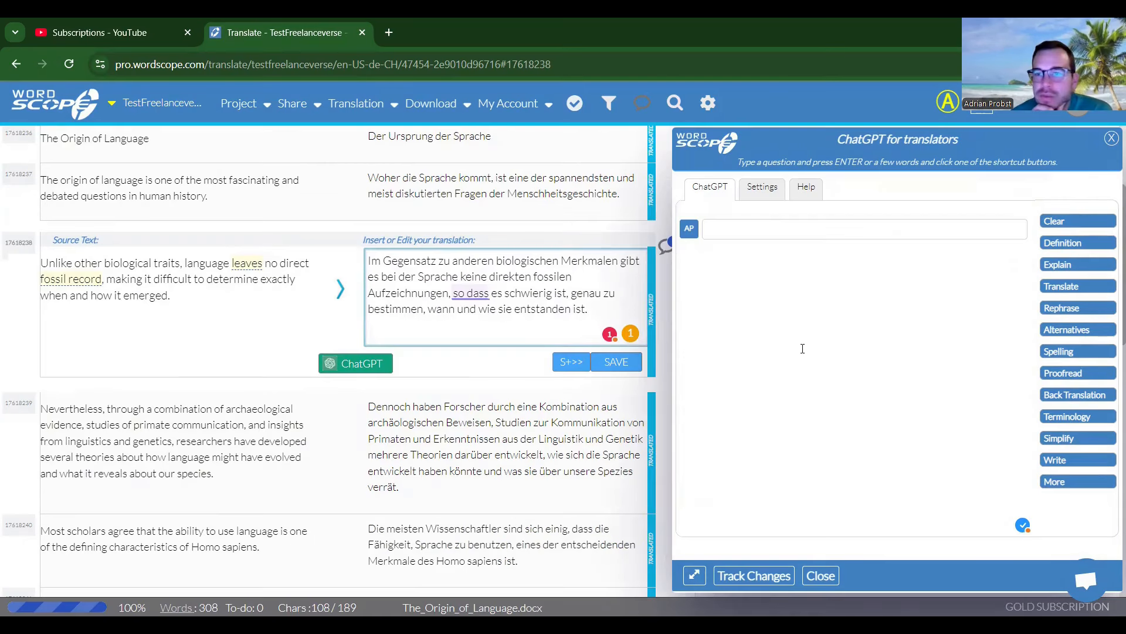
{"action": "left_click", "coordinate": [1064, 221]}
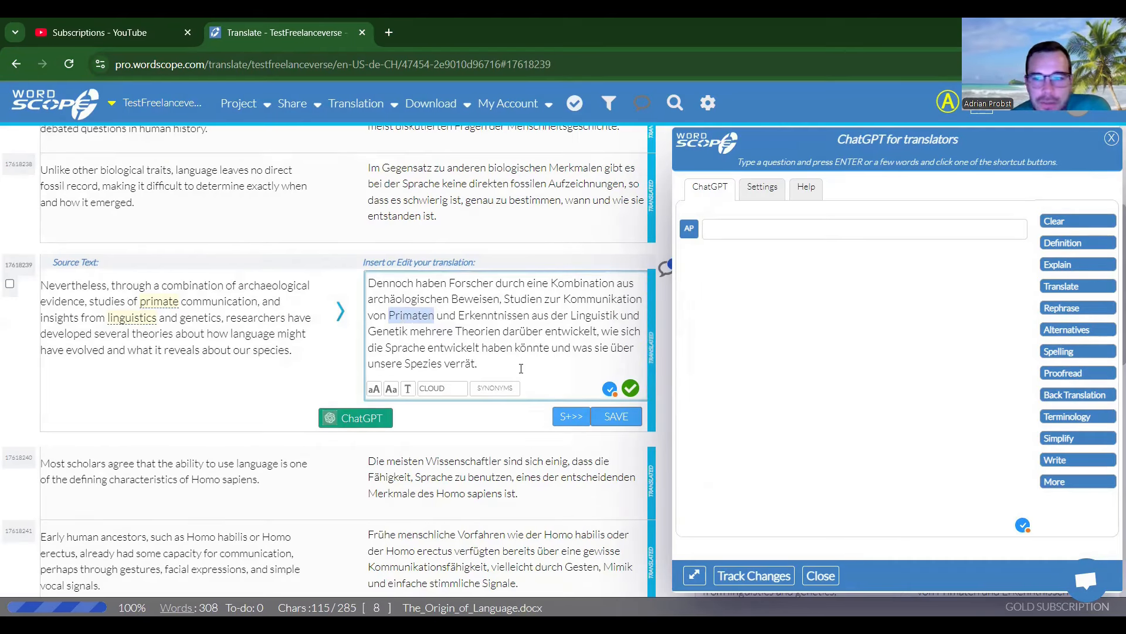
{"action": "left_click", "coordinate": [1063, 241]}
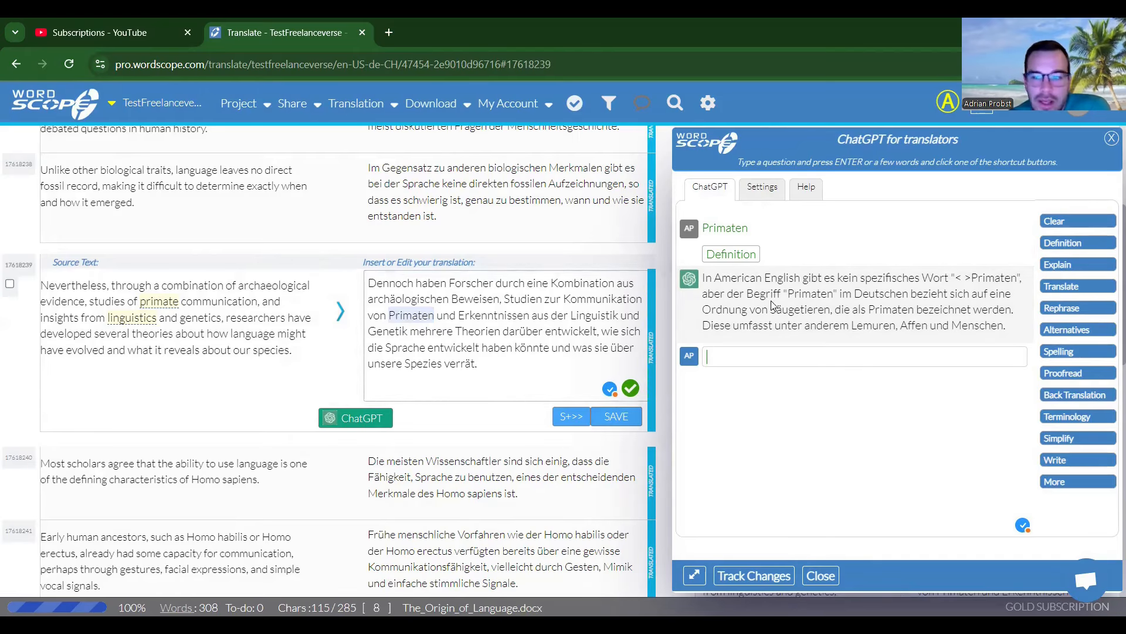
Have ChatGPT explain "Primaten" and compare the explanation with its definition.
{"action": "left_click", "coordinate": [1085, 263]}
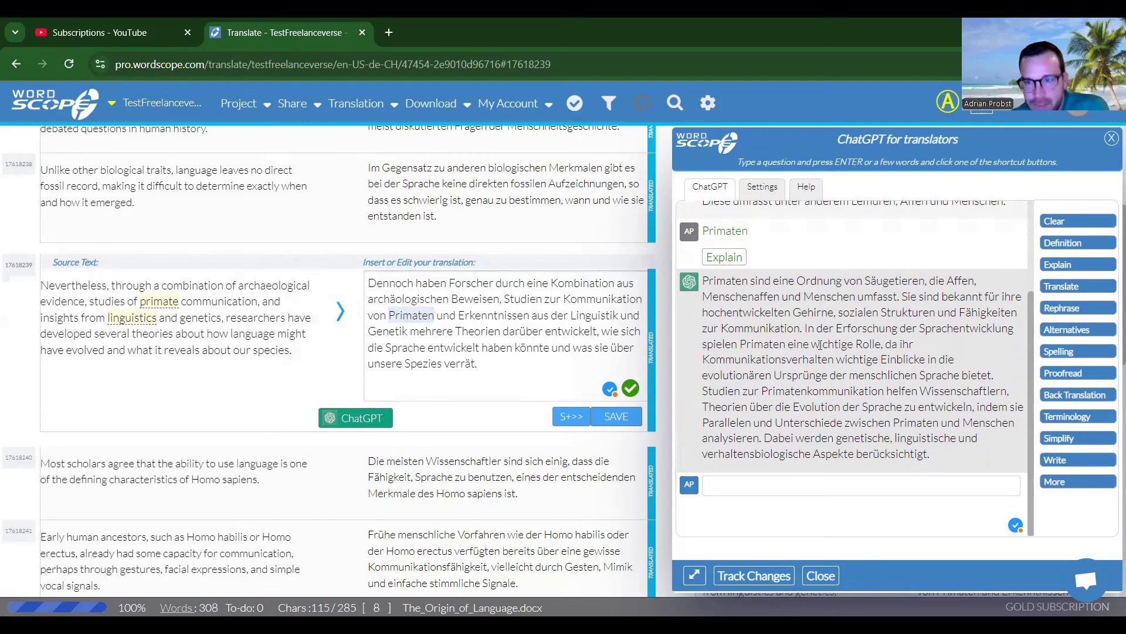
{"action": "left_click_drag", "start_coordinate": [798, 280], "coordinate": [809, 315]}
{"action": "left_click", "coordinate": [809, 317]}
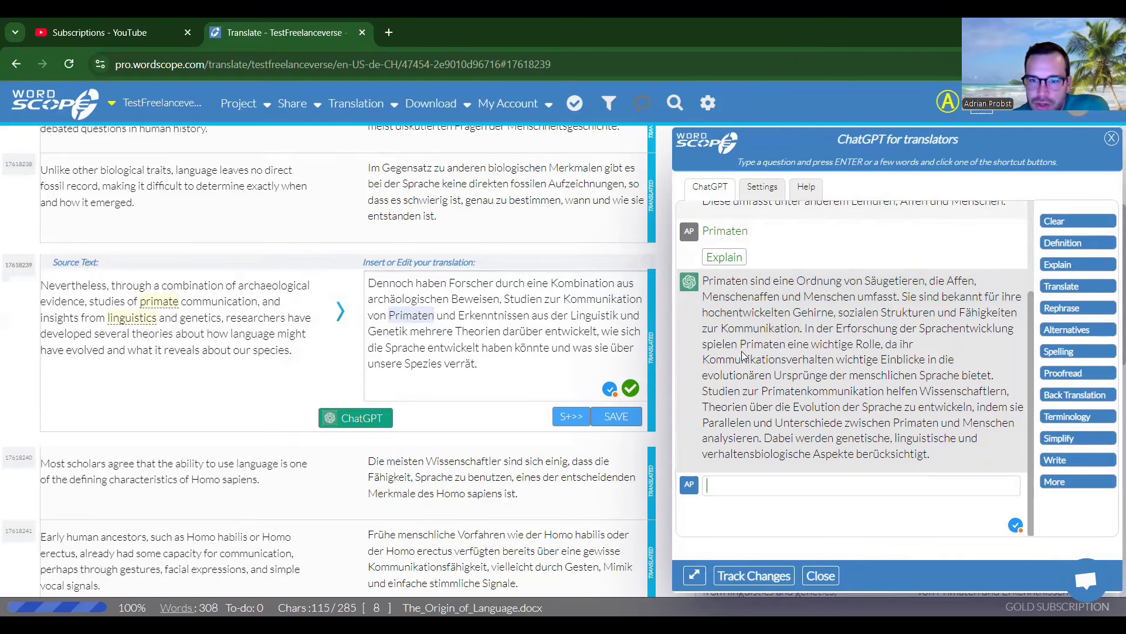
{"action": "scroll", "coordinate": [763, 405], "scroll_direction": "up", "scroll_amount": 2}
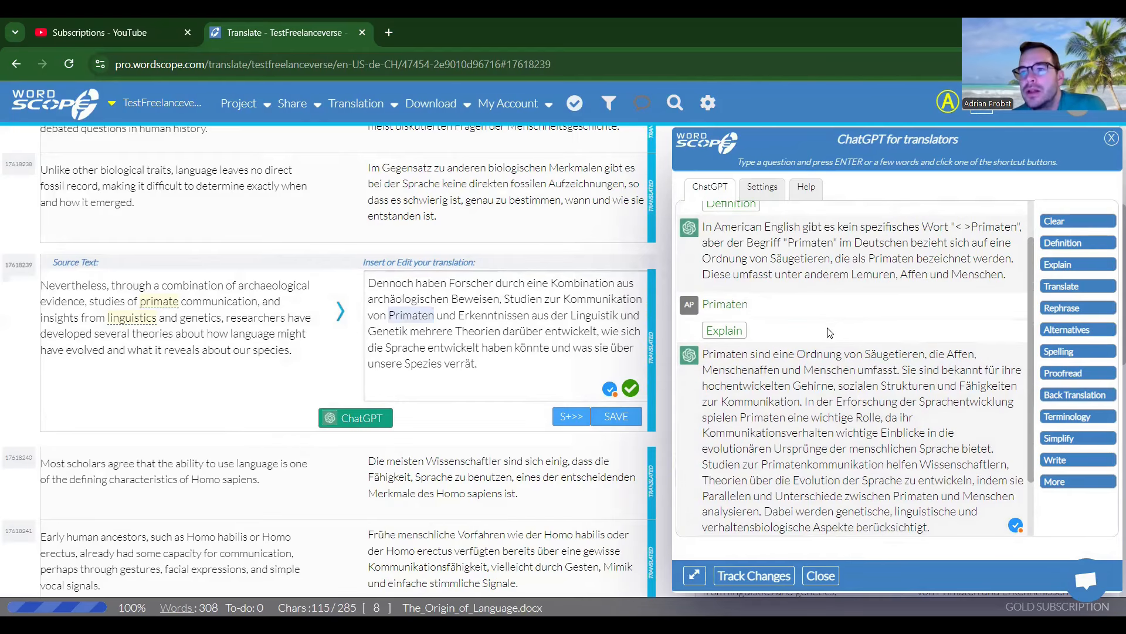
{"action": "scroll", "coordinate": [830, 333], "scroll_direction": "down", "scroll_amount": 2}
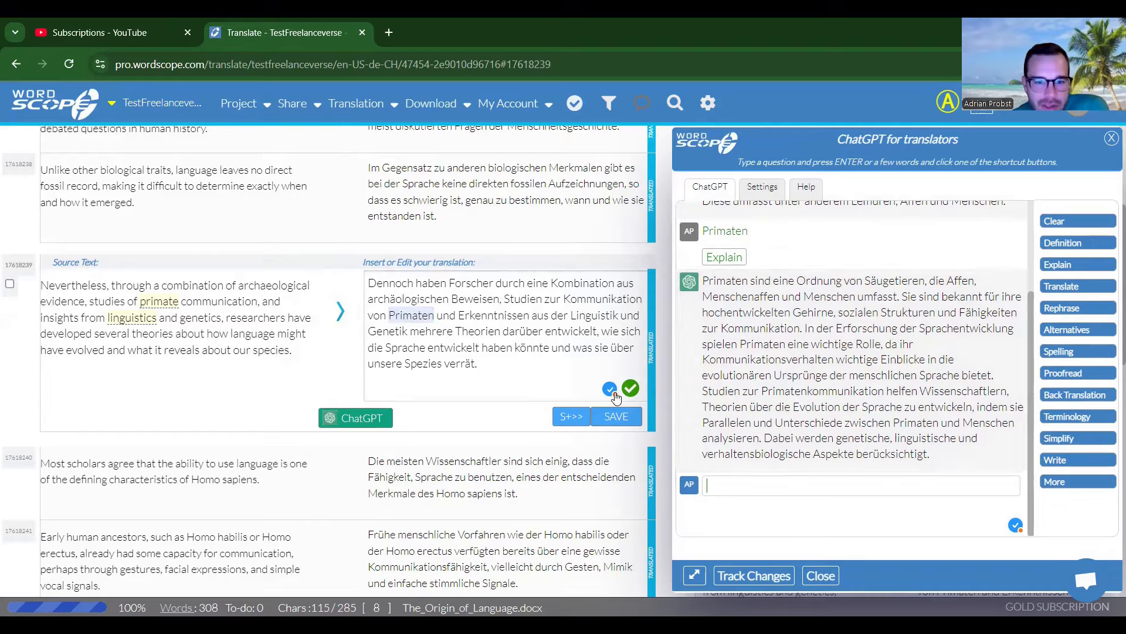
Open the segment starting "Most scholars agree" and have ChatGPT rephrase its German translation.
{"action": "left_click", "coordinate": [520, 462]}
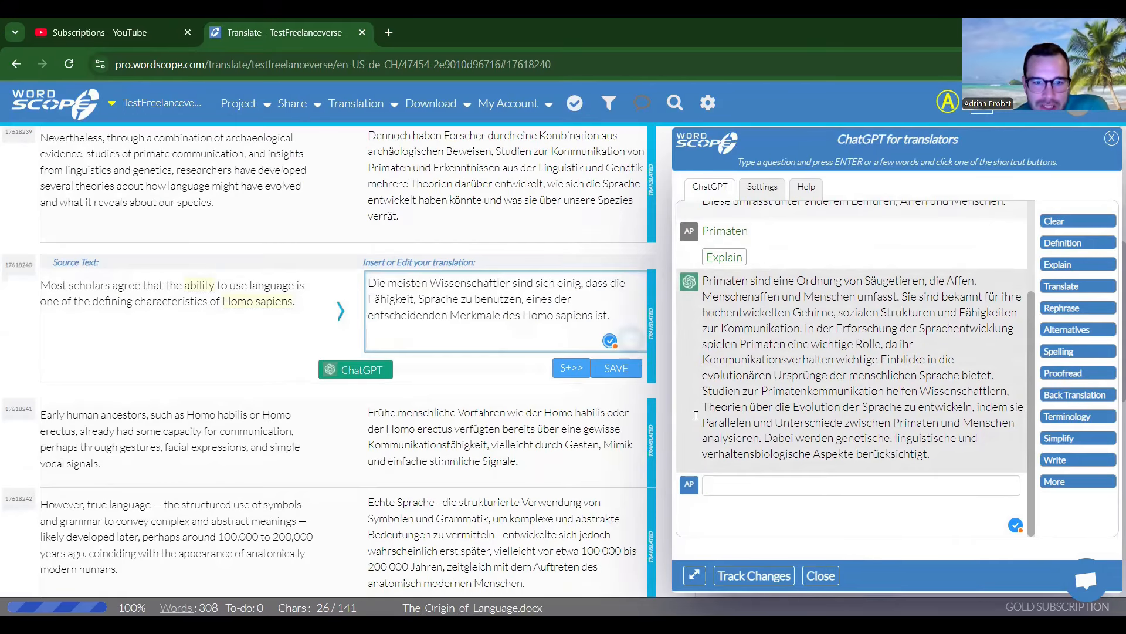
{"action": "left_click", "coordinate": [1075, 309]}
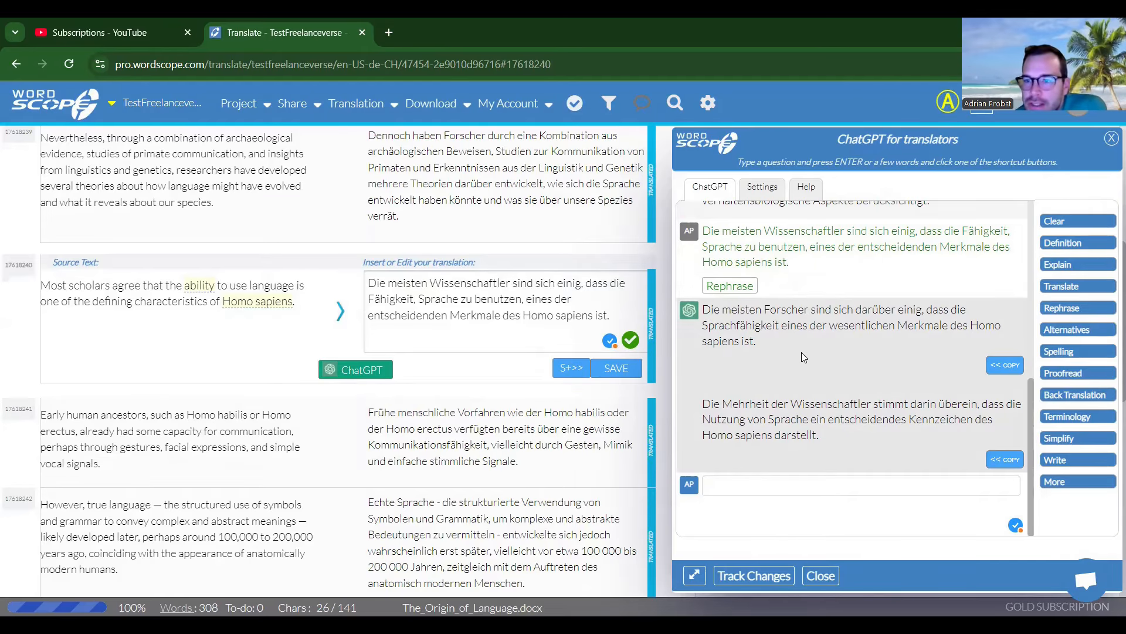
Get ChatGPT alternatives for "Kommunikationsfähigkeit" in the segment starting "Early human ancestors" and compare the replacement words in both versions.
{"action": "left_click", "coordinate": [623, 420]}
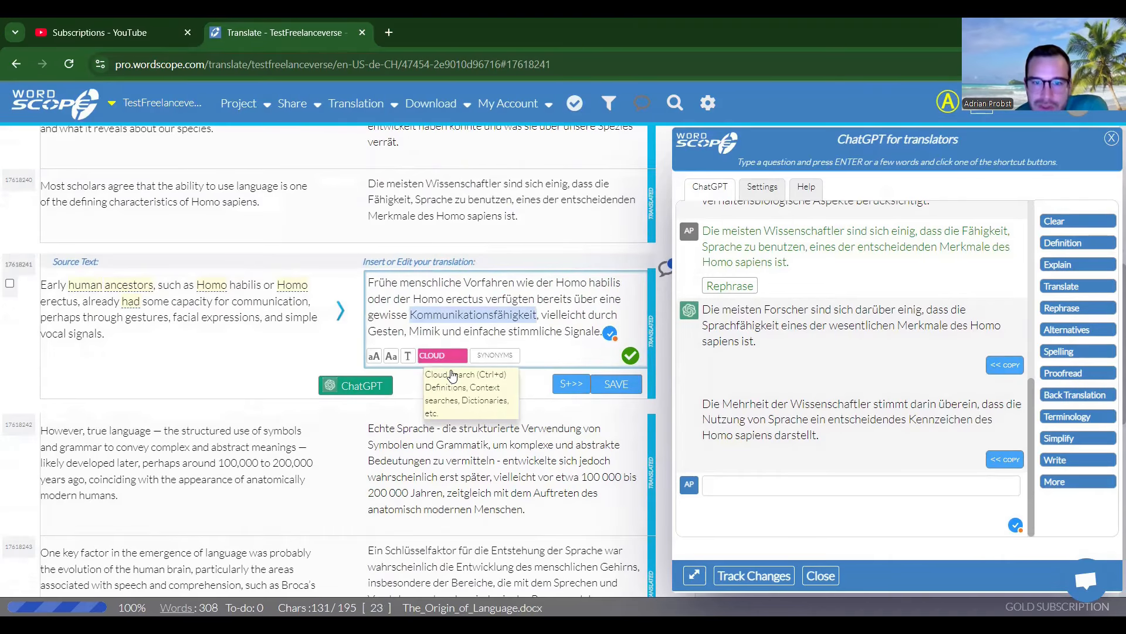
{"action": "left_click", "coordinate": [1071, 329]}
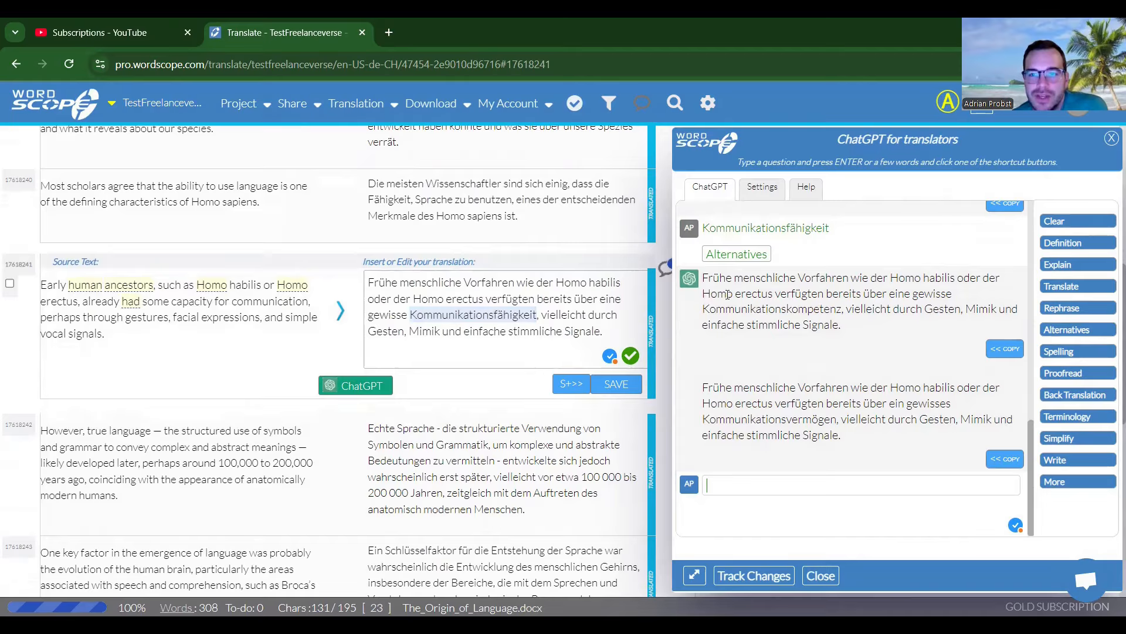
{"action": "double_click", "coordinate": [790, 311]}
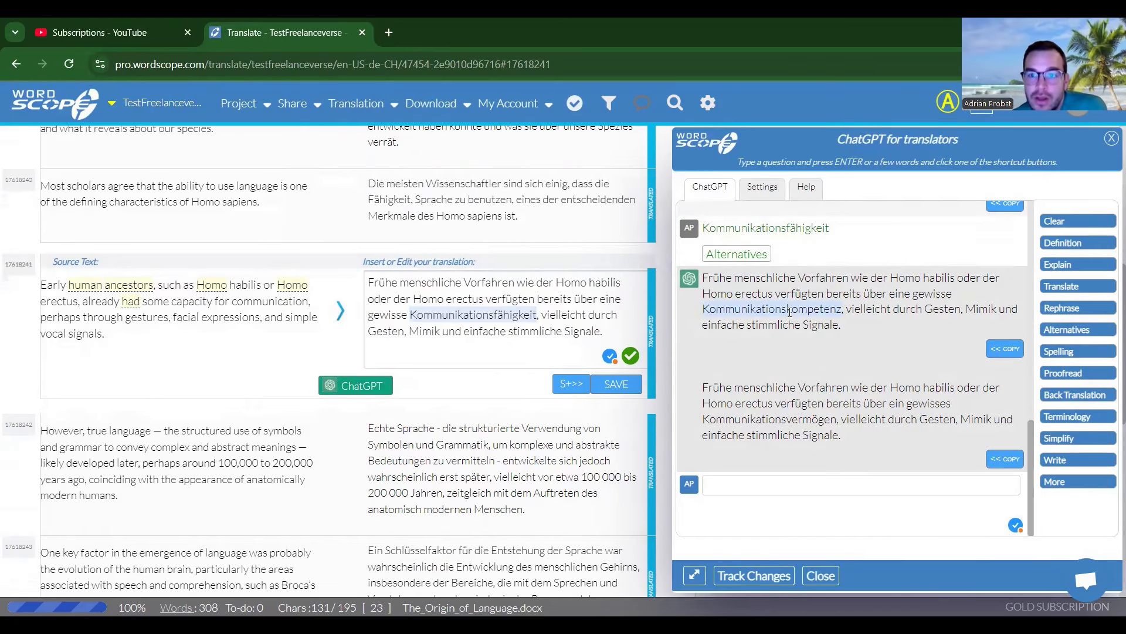
{"action": "double_click", "coordinate": [756, 420]}
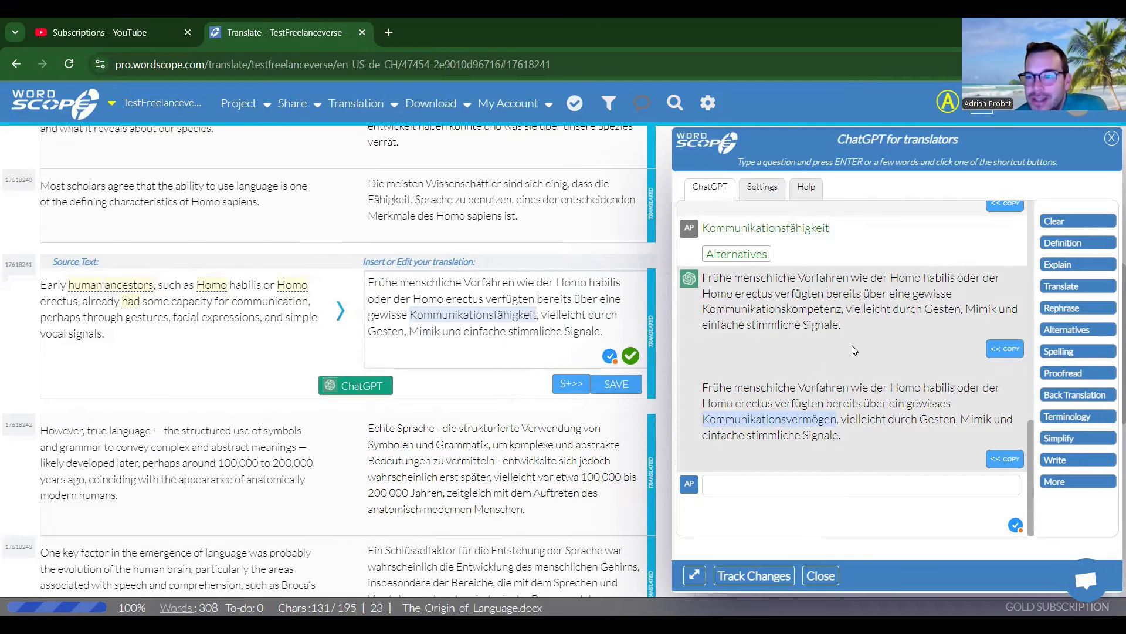
Open the segment starting "However, true language" and display the ChatGPT assistant's settings.
{"action": "scroll", "coordinate": [557, 387], "scroll_direction": "down", "scroll_amount": 1}
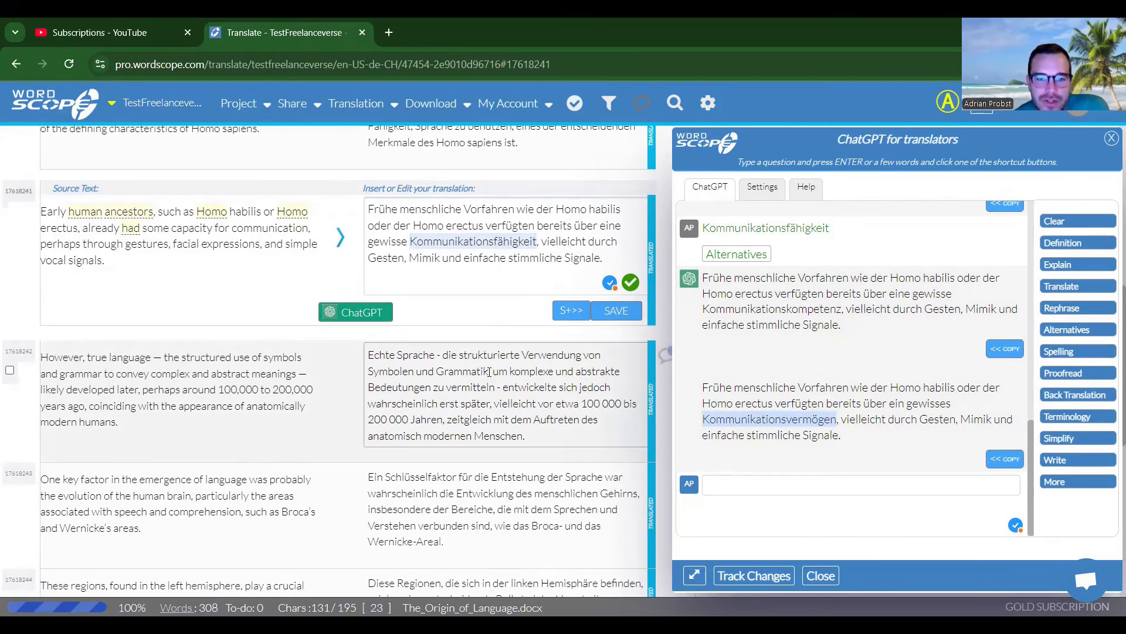
{"action": "left_click", "coordinate": [489, 371]}
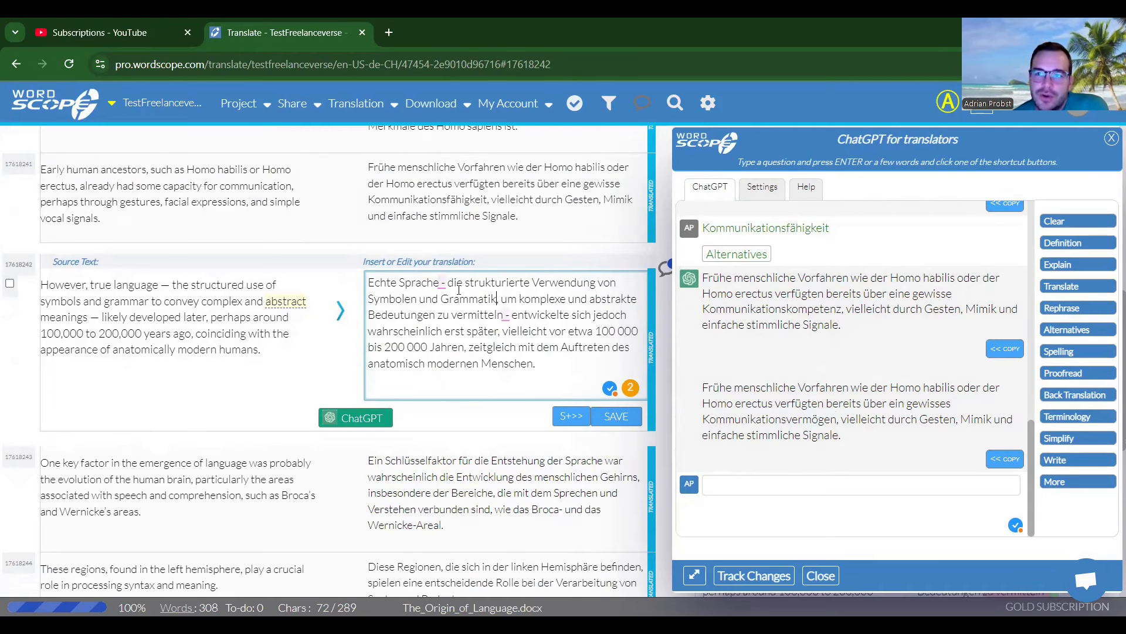
{"action": "left_click", "coordinate": [761, 191]}
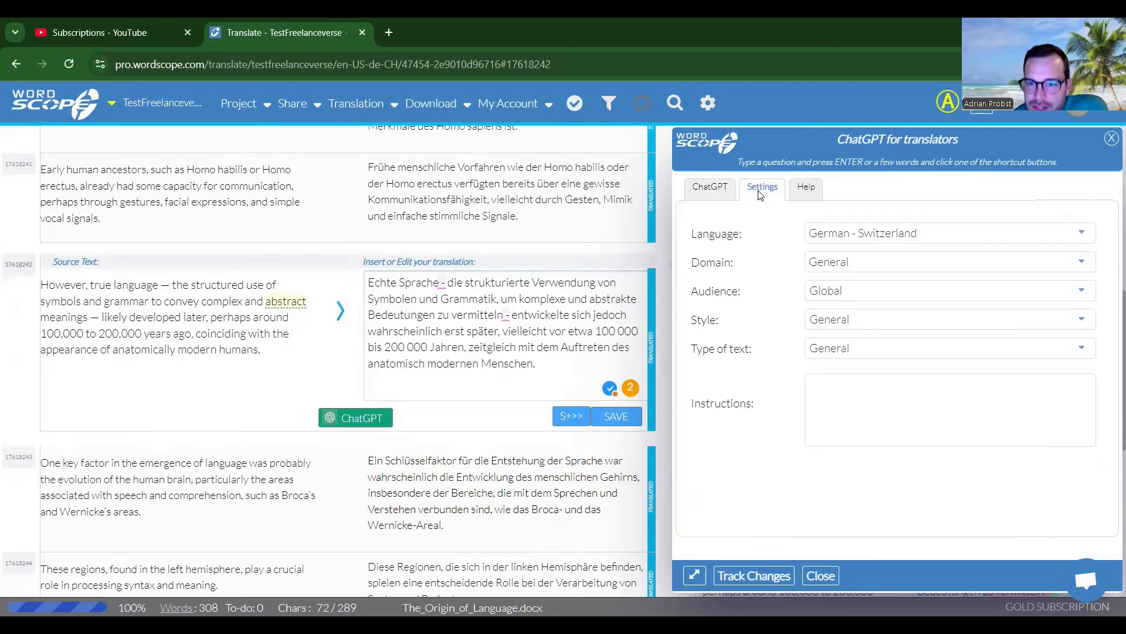
Return to the ChatGPT conversation and have it check the spelling of the German translation in the segment starting "However, true language".
{"action": "left_click", "coordinate": [694, 187]}
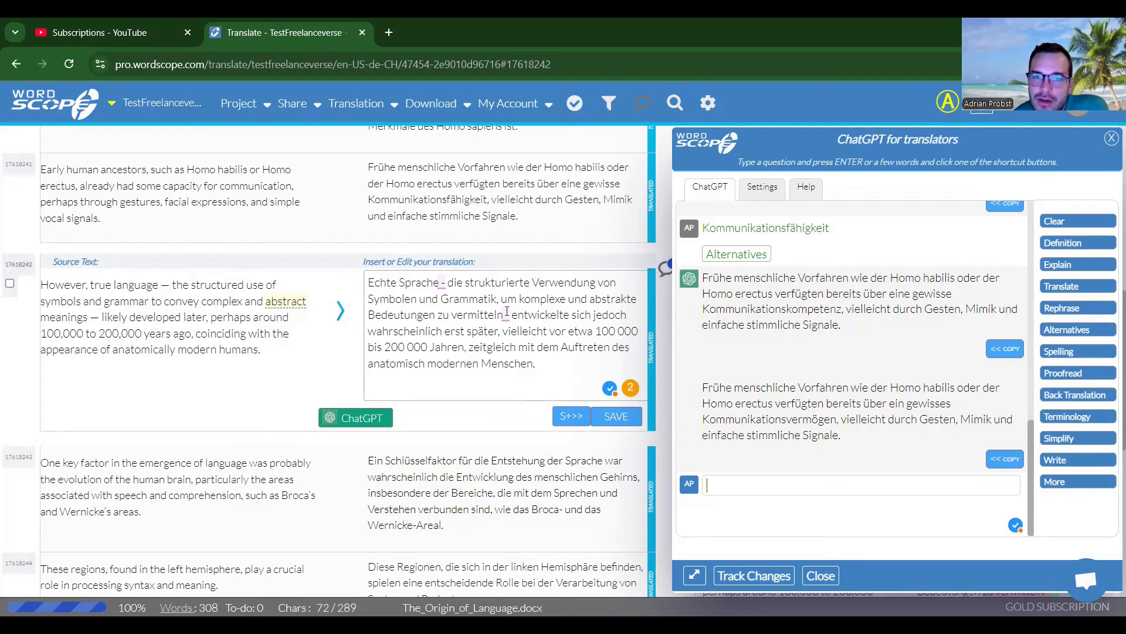
{"action": "left_click", "coordinate": [405, 347]}
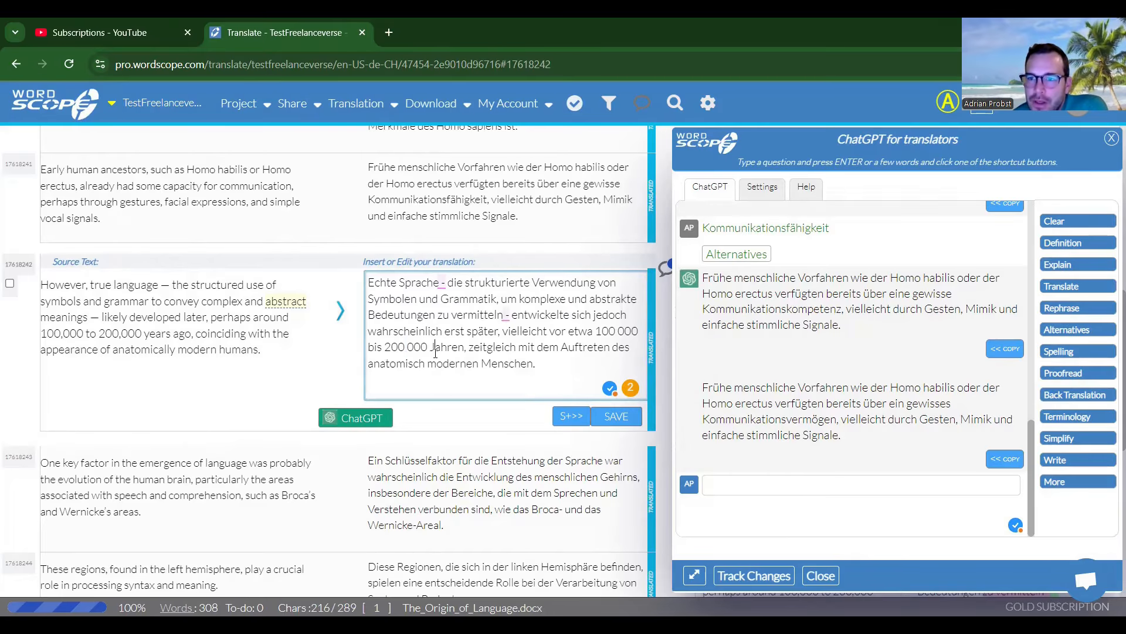
{"action": "left_click", "coordinate": [1085, 351]}
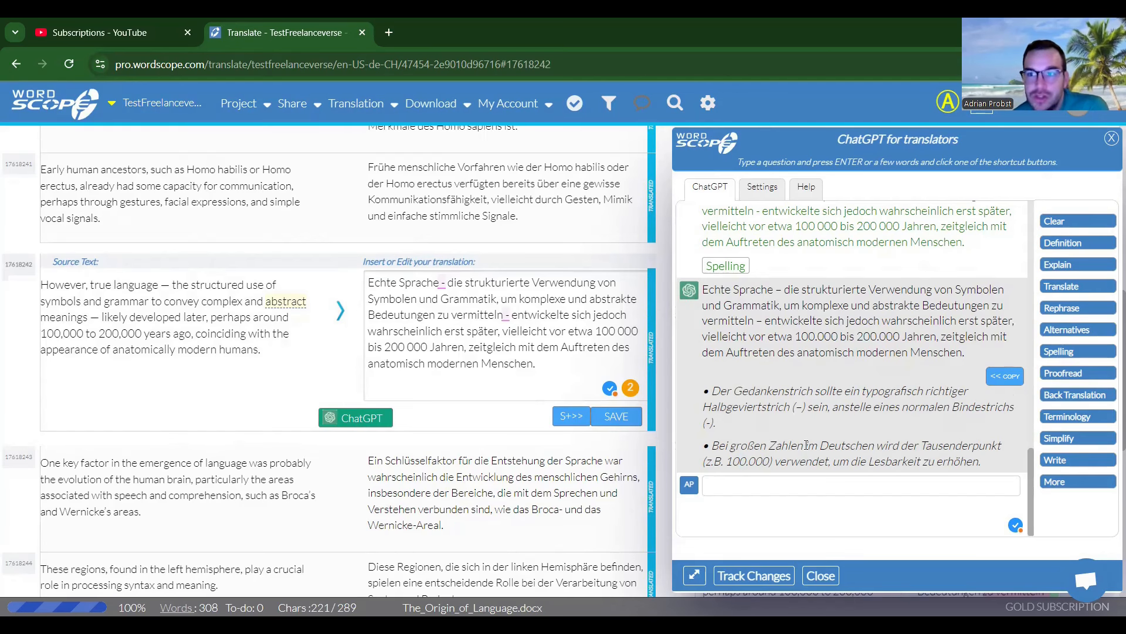
Ask ChatGPT "what if this is for switzerland" and follow up with "it should be an apostrophy".
{"action": "type", "text": "what if this is"}
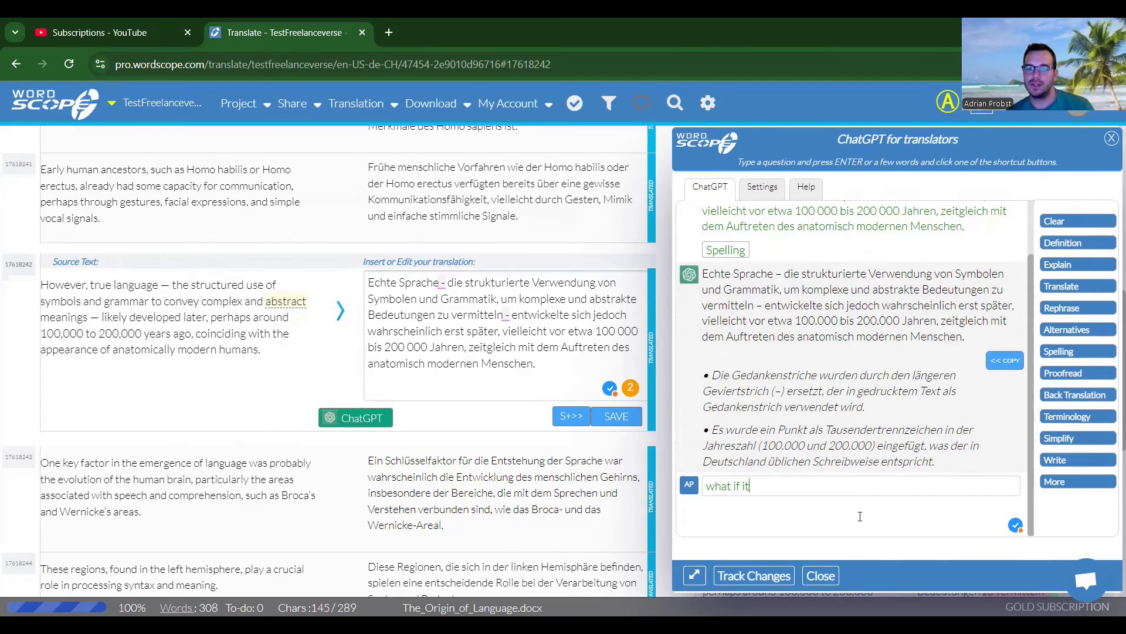
{"action": "type", "text": " for switzerland"}
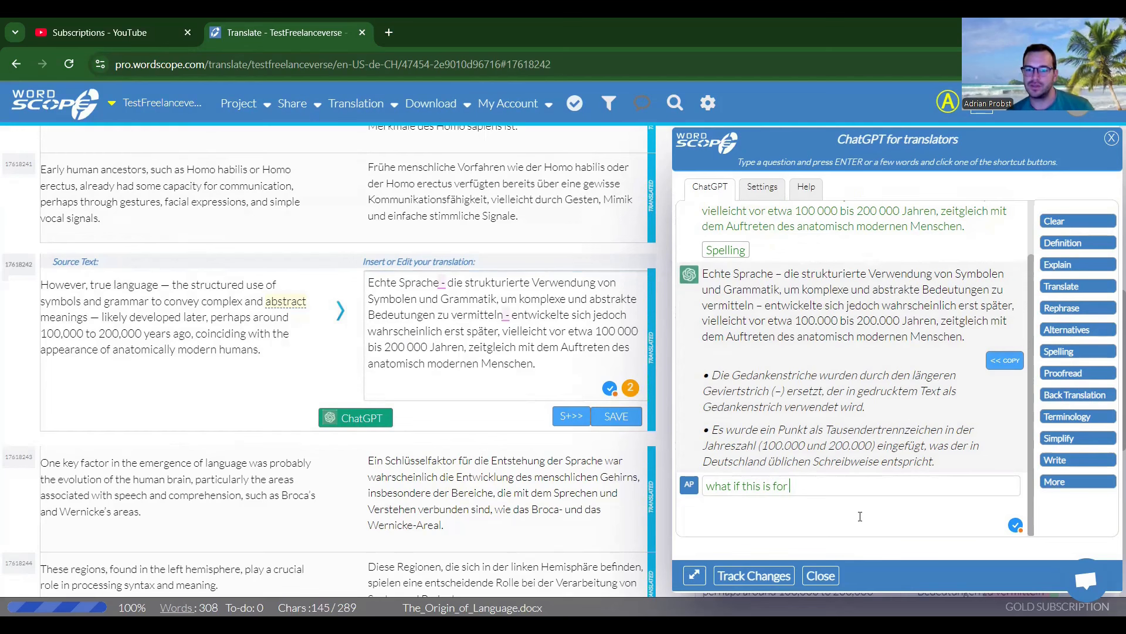
{"action": "key", "text": "Return"}
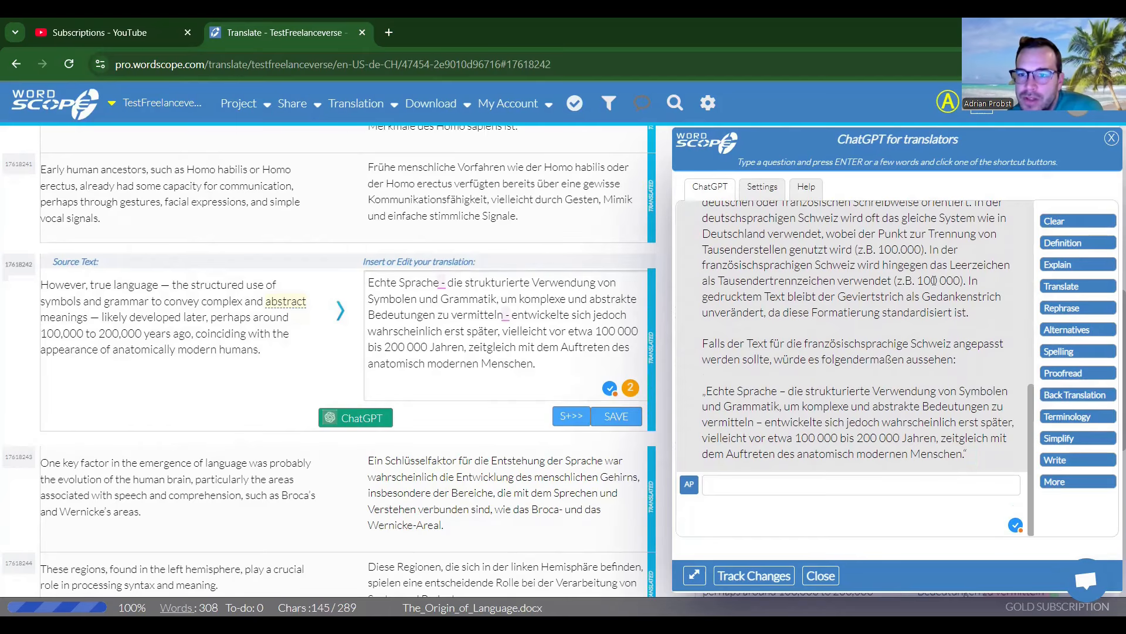
{"action": "type", "text": "it shou"}
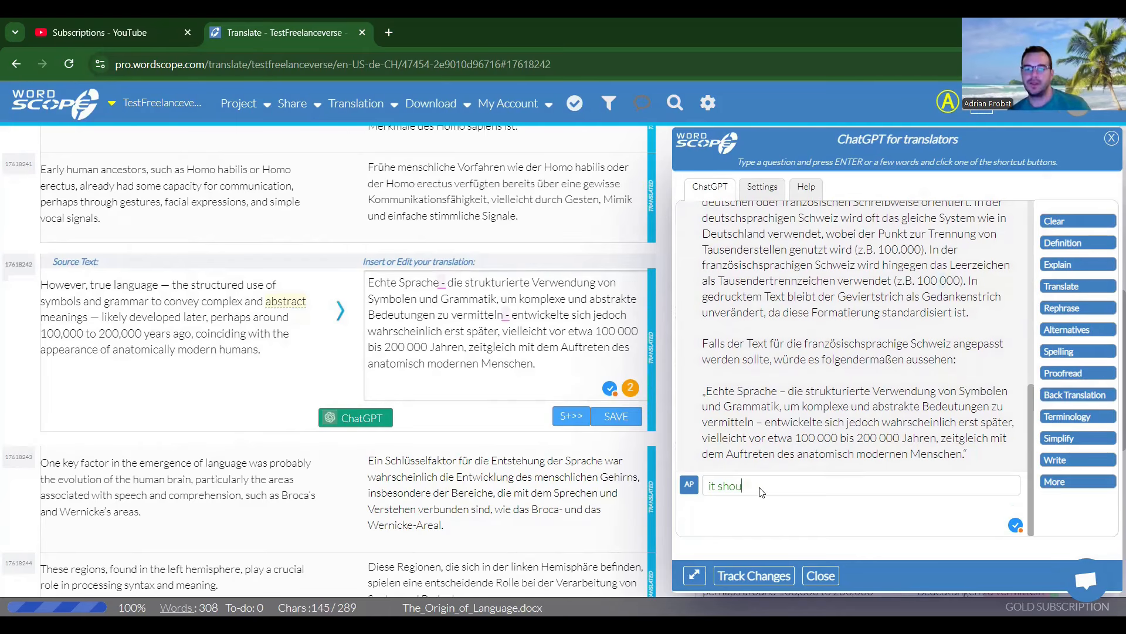
{"action": "type", "text": "ld be an apostrophy"}
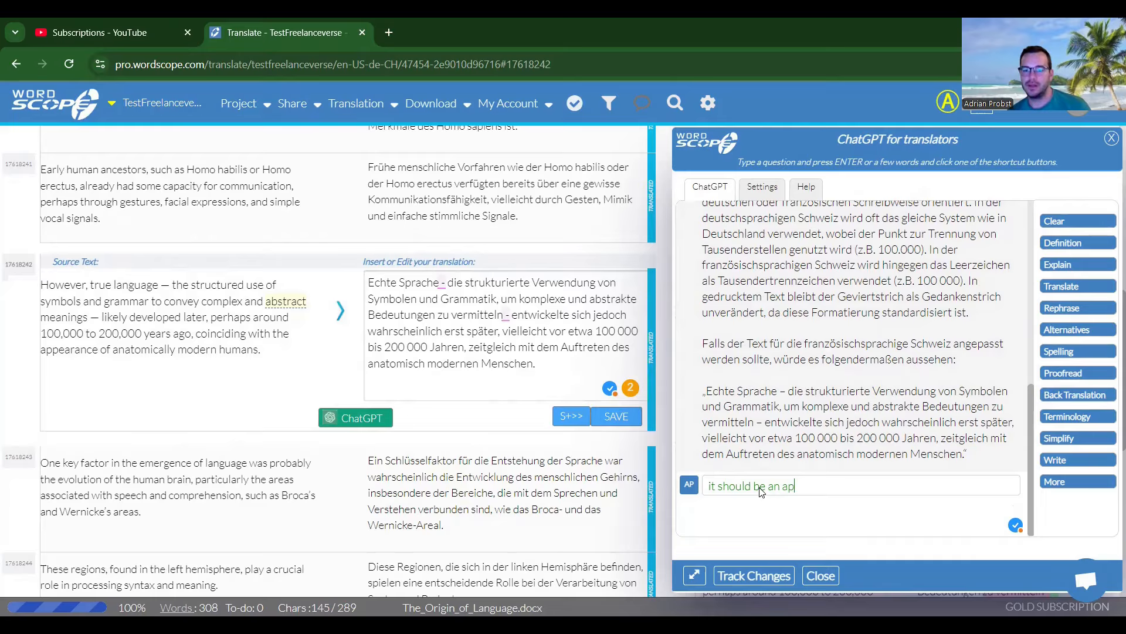
{"action": "key", "text": "Return"}
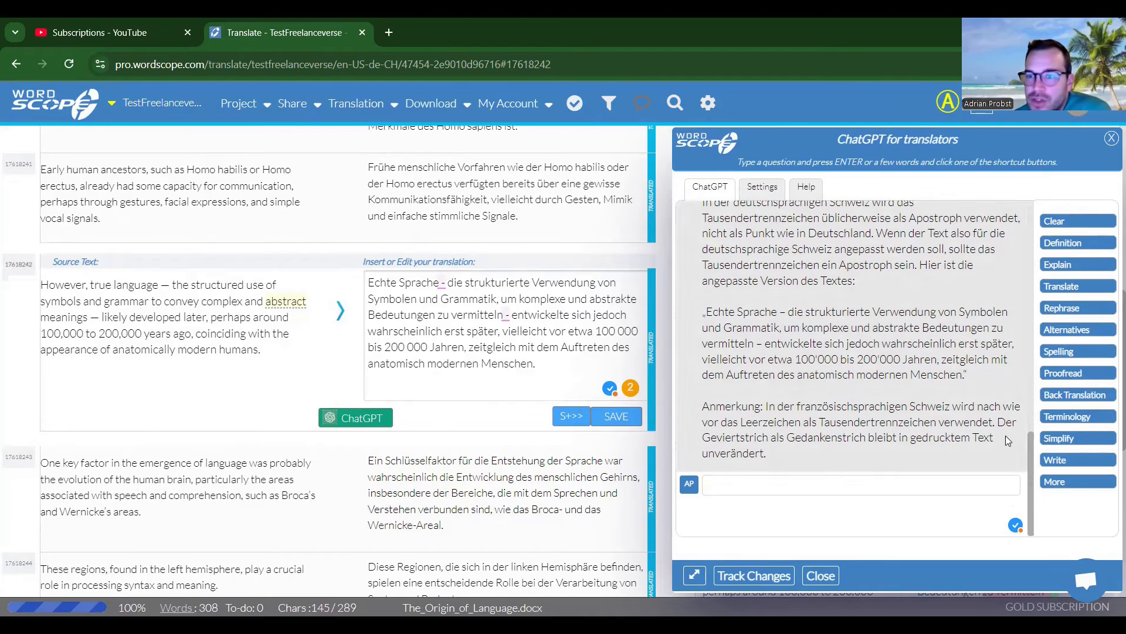
Open the segment starting "These regions" and have ChatGPT produce a back translation of its German text.
{"action": "scroll", "coordinate": [589, 410], "scroll_direction": "down", "scroll_amount": 1}
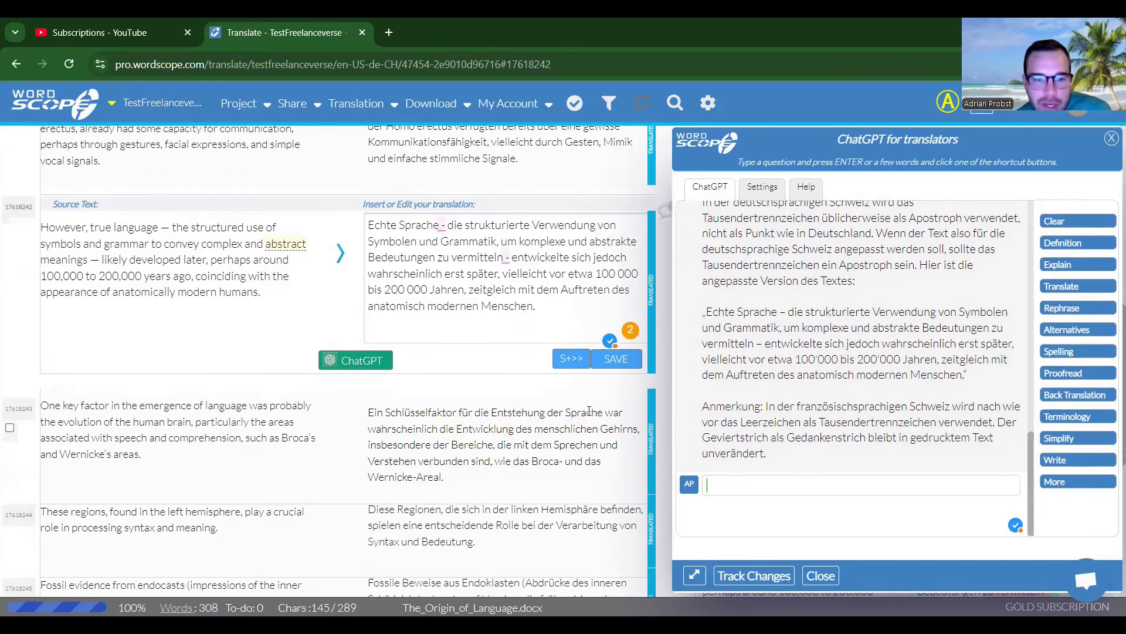
{"action": "scroll", "coordinate": [589, 411], "scroll_direction": "down", "scroll_amount": 3}
{"action": "left_click", "coordinate": [633, 368]}
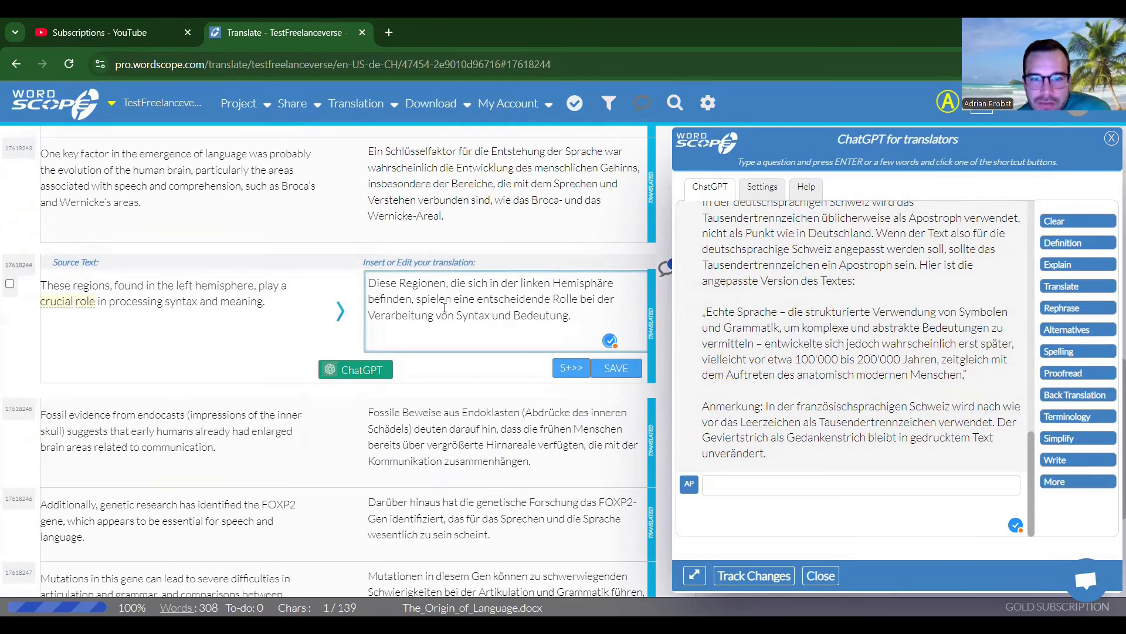
{"action": "left_click", "coordinate": [1063, 391]}
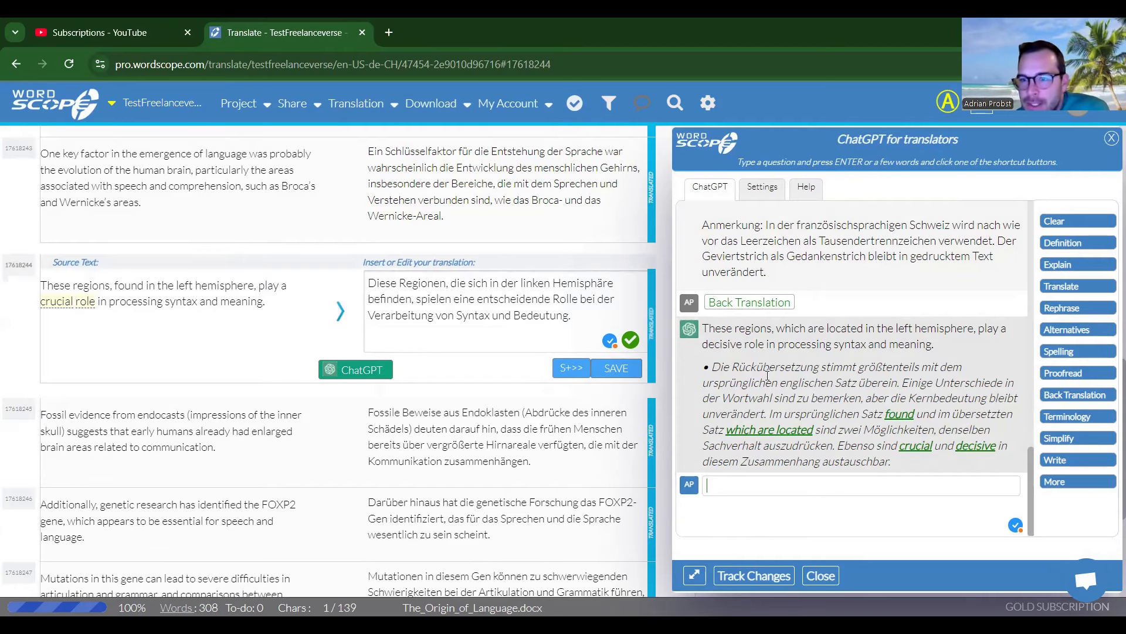
Select "Endoklasten" in the segment starting "Fossil evidence" and have ChatGPT list the related terminology.
{"action": "left_click", "coordinate": [495, 405]}
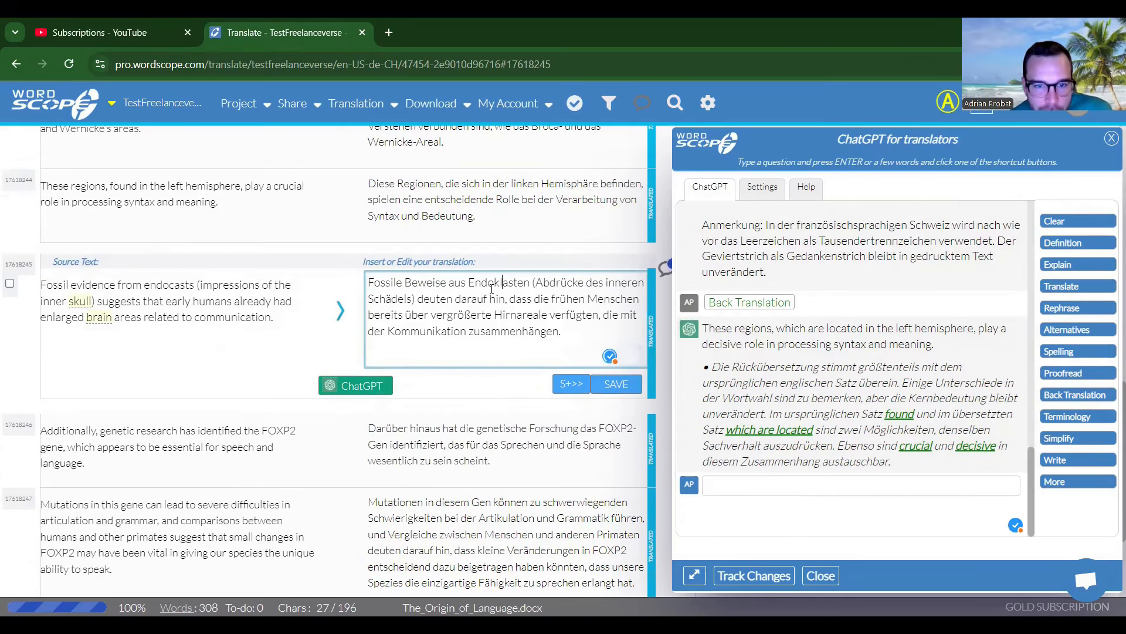
{"action": "double_click", "coordinate": [492, 288]}
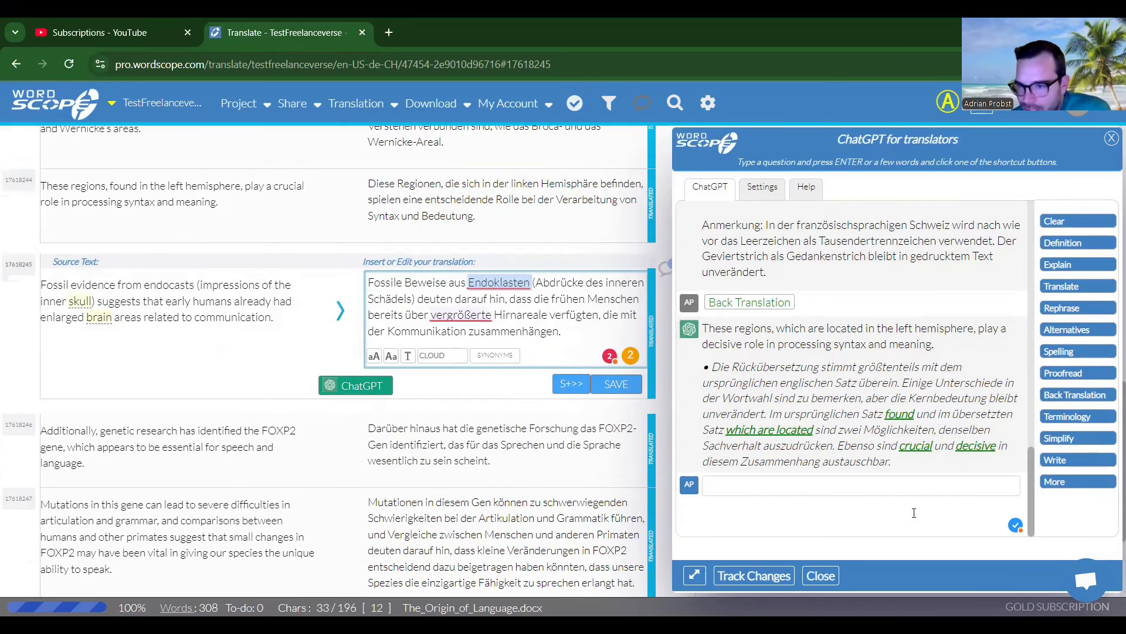
{"action": "left_click", "coordinate": [1063, 417]}
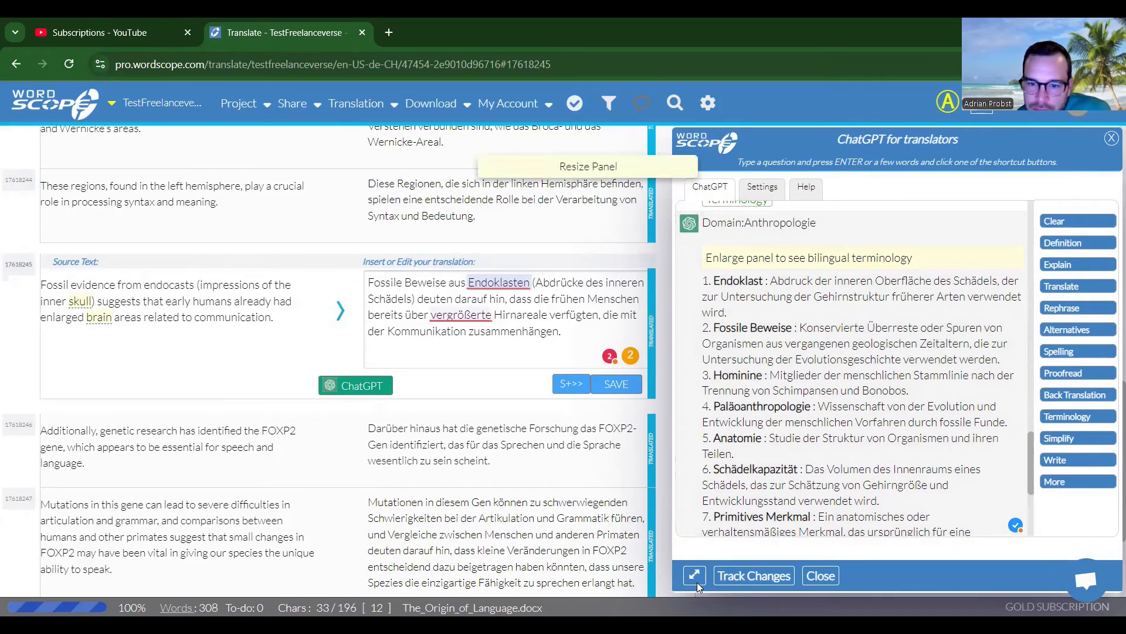
Enlarge the ChatGPT assistant to examine the bilingual terminology table, restore its size and review the term list.
{"action": "left_click", "coordinate": [695, 575]}
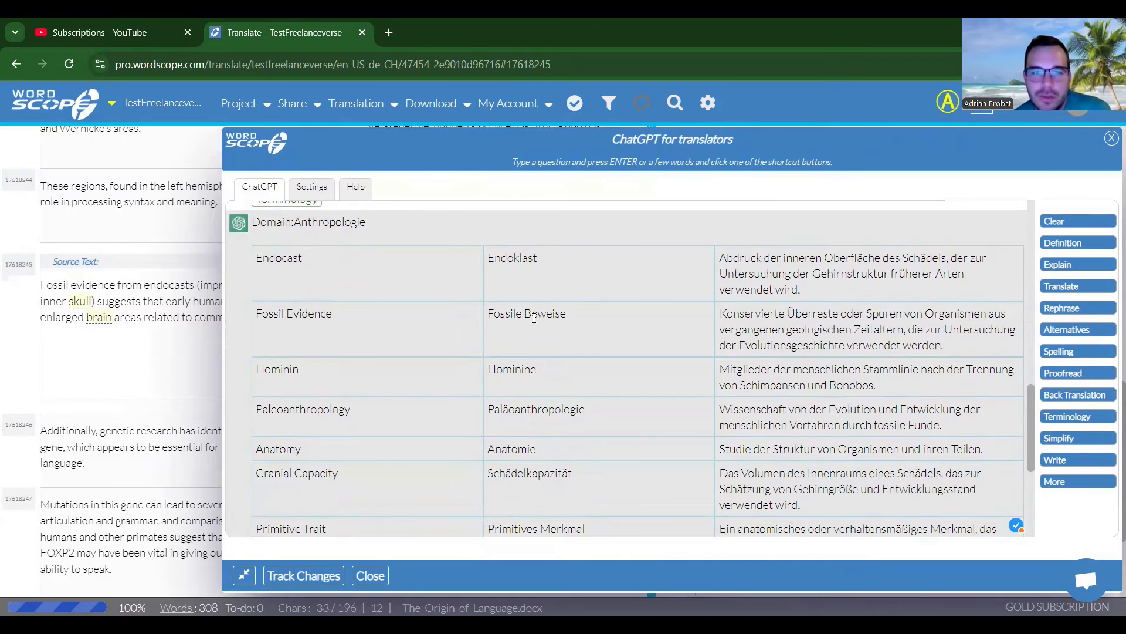
{"action": "left_click_drag", "start_coordinate": [489, 258], "coordinate": [539, 258]}
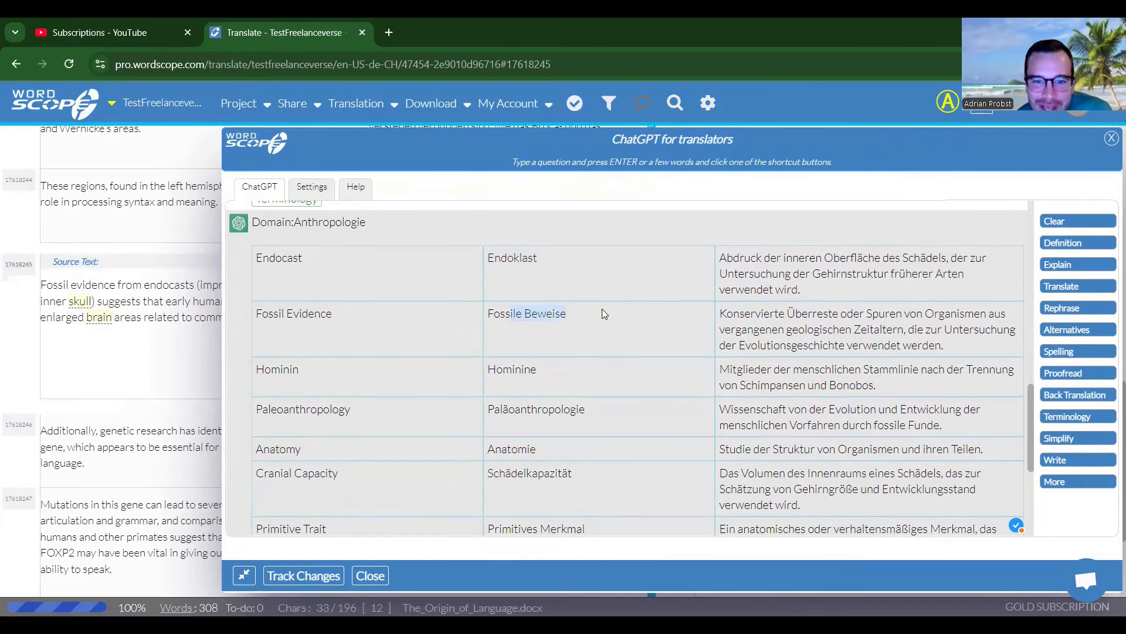
{"action": "scroll", "coordinate": [581, 334], "scroll_direction": "down", "scroll_amount": 1}
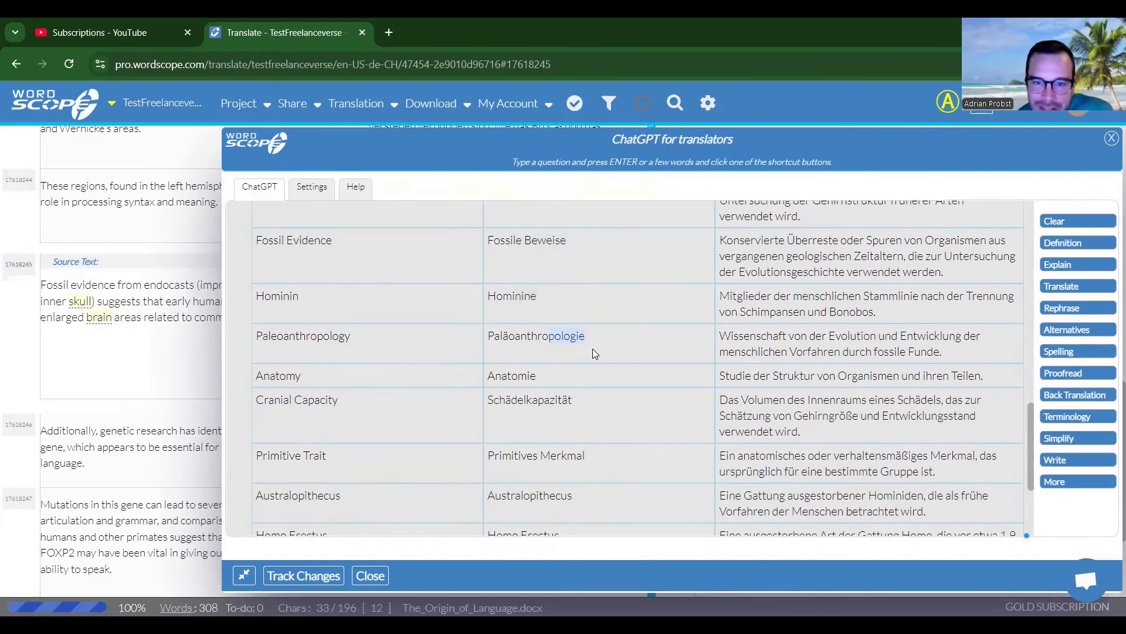
{"action": "scroll", "coordinate": [513, 402], "scroll_direction": "down", "scroll_amount": 2}
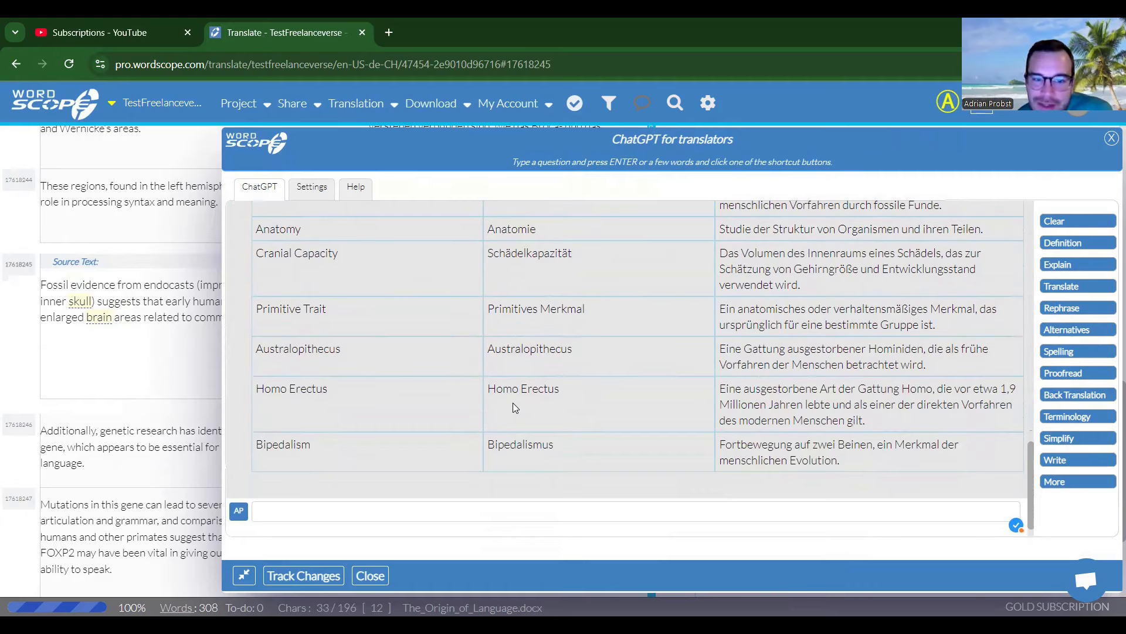
{"action": "scroll", "coordinate": [513, 403], "scroll_direction": "up", "scroll_amount": 5}
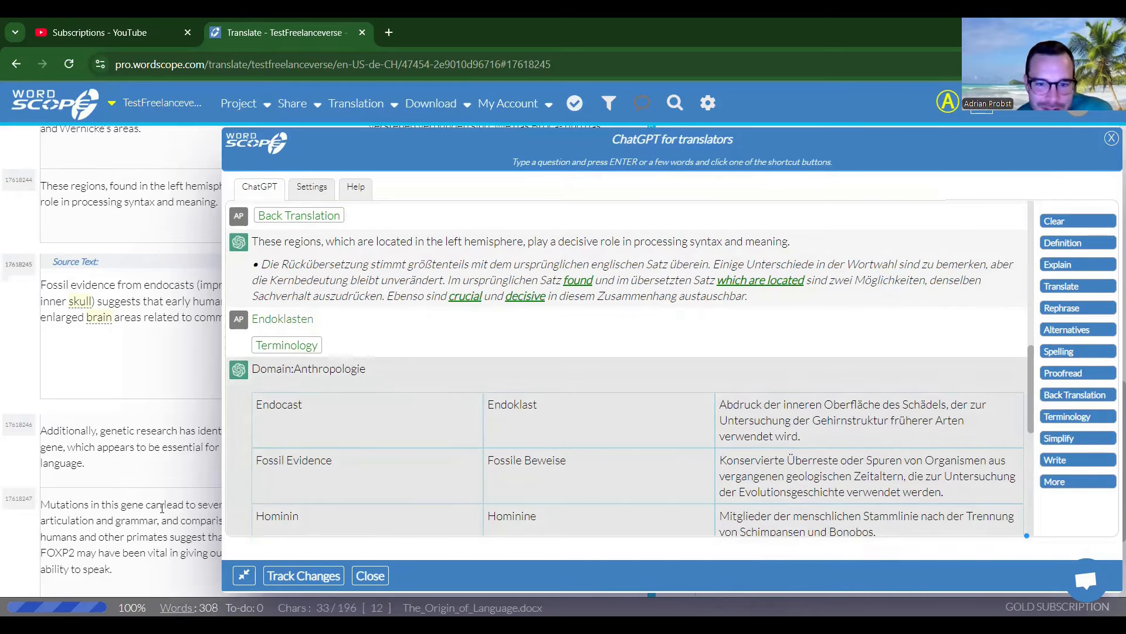
{"action": "left_click", "coordinate": [245, 576]}
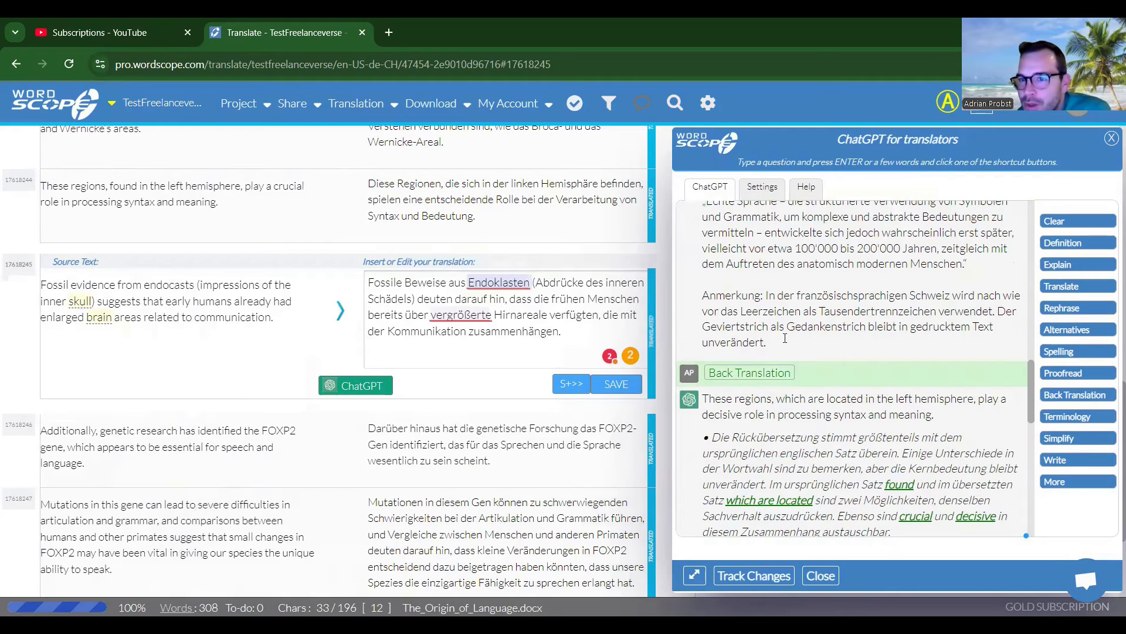
{"action": "scroll", "coordinate": [853, 402], "scroll_direction": "down", "scroll_amount": 2}
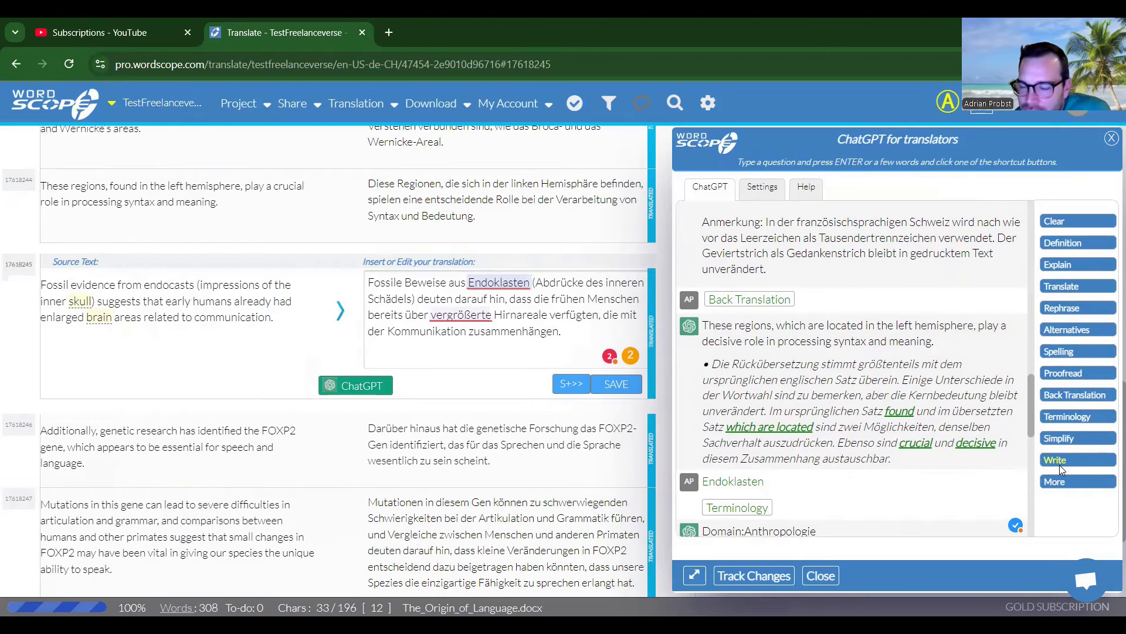
{"action": "scroll", "coordinate": [950, 484], "scroll_direction": "down", "scroll_amount": 3}
{"action": "scroll", "coordinate": [885, 467], "scroll_direction": "down", "scroll_amount": 5}
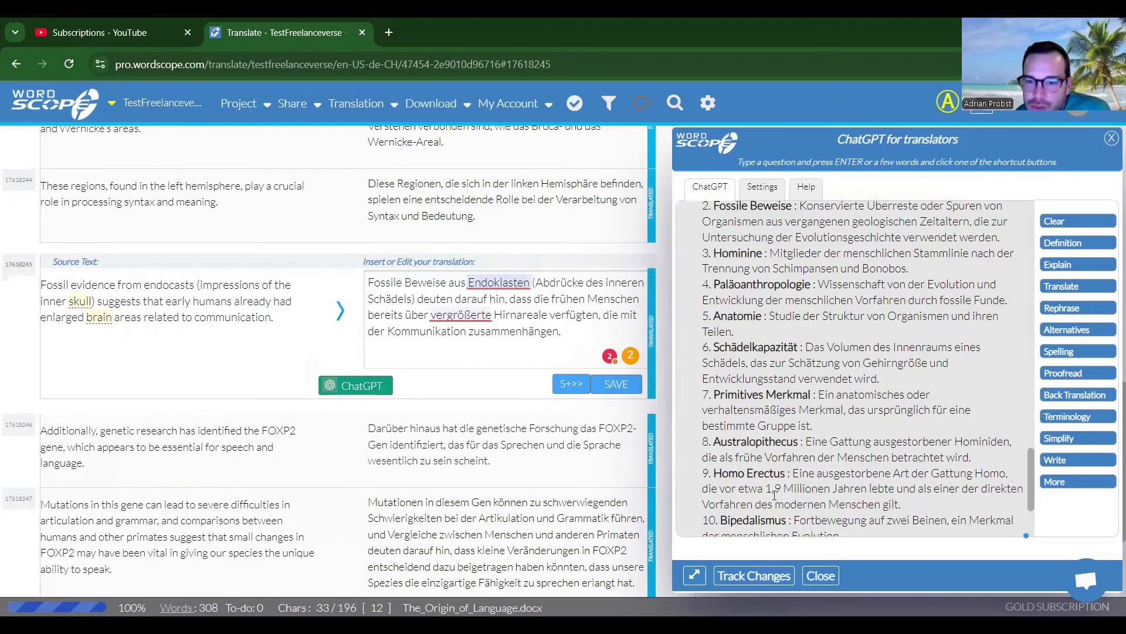
Clear the ChatGPT conversation and open the segment starting "Mutations in this gene".
{"action": "left_click", "coordinate": [497, 467]}
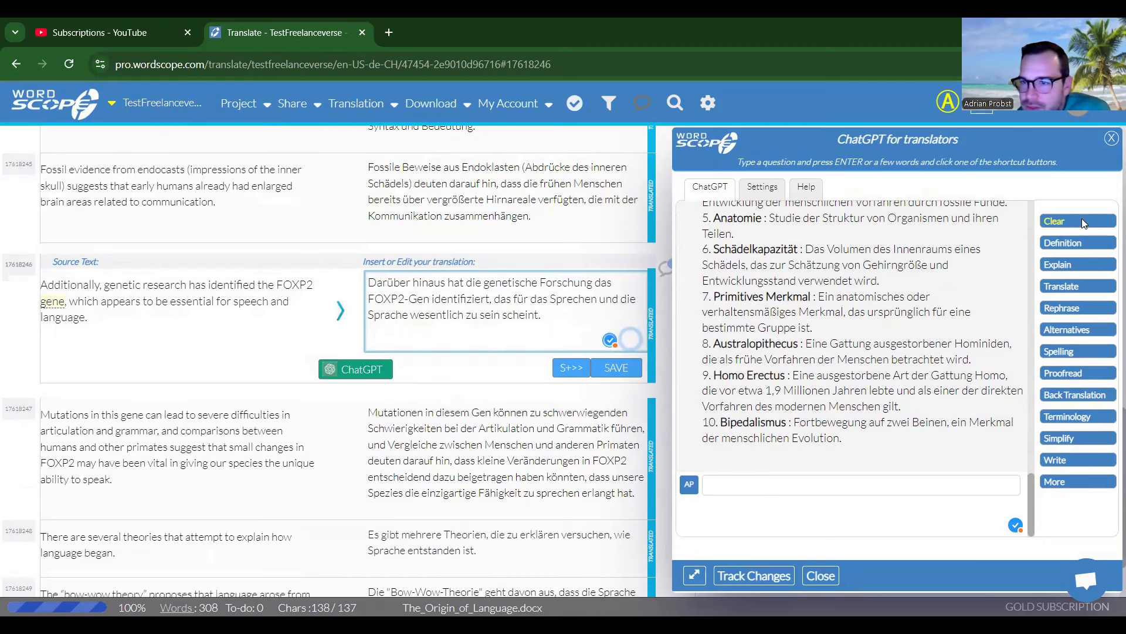
{"action": "left_click", "coordinate": [1082, 221]}
{"action": "left_click", "coordinate": [571, 460]}
Have ChatGPT write a text from the prompt "essay about archeology".
{"action": "left_click", "coordinate": [1077, 462]}
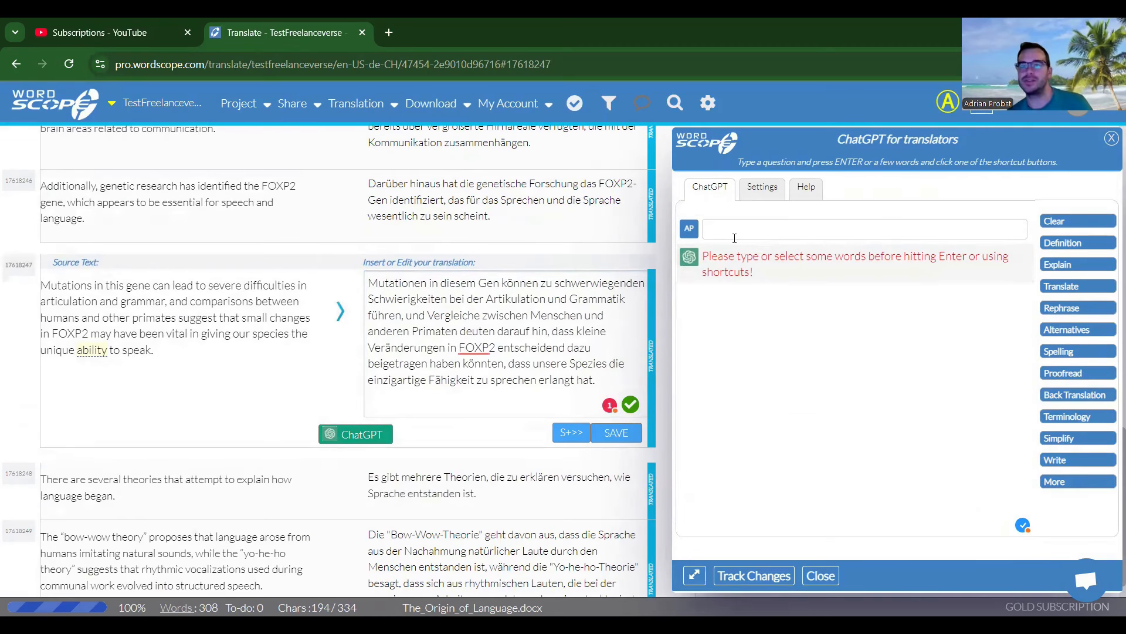
{"action": "type", "text": "es"}
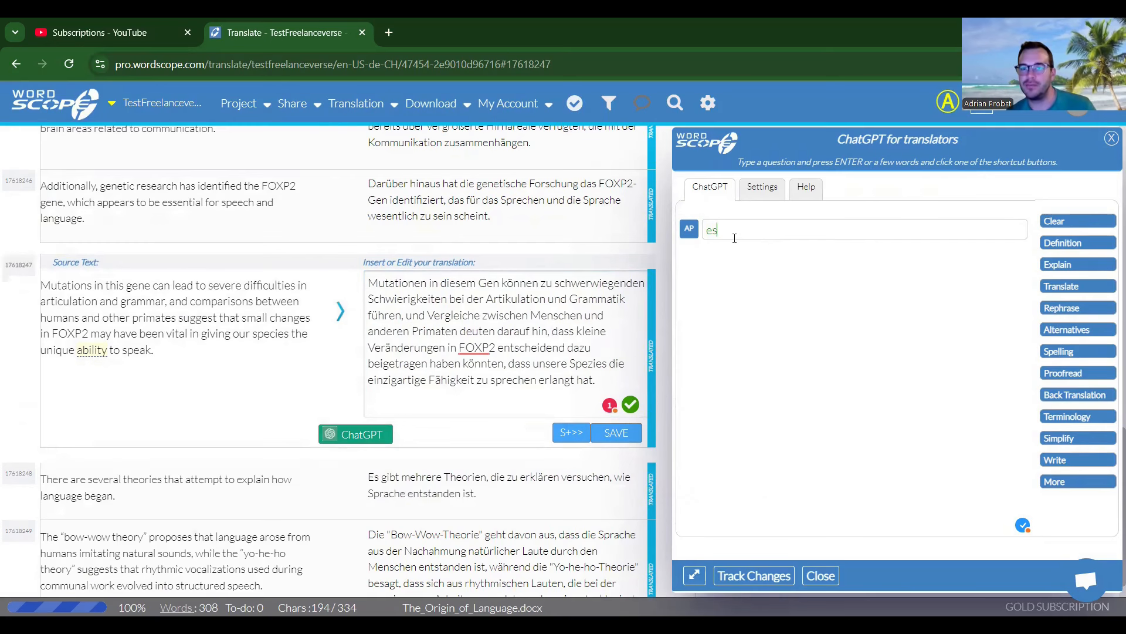
{"action": "type", "text": "say ab"}
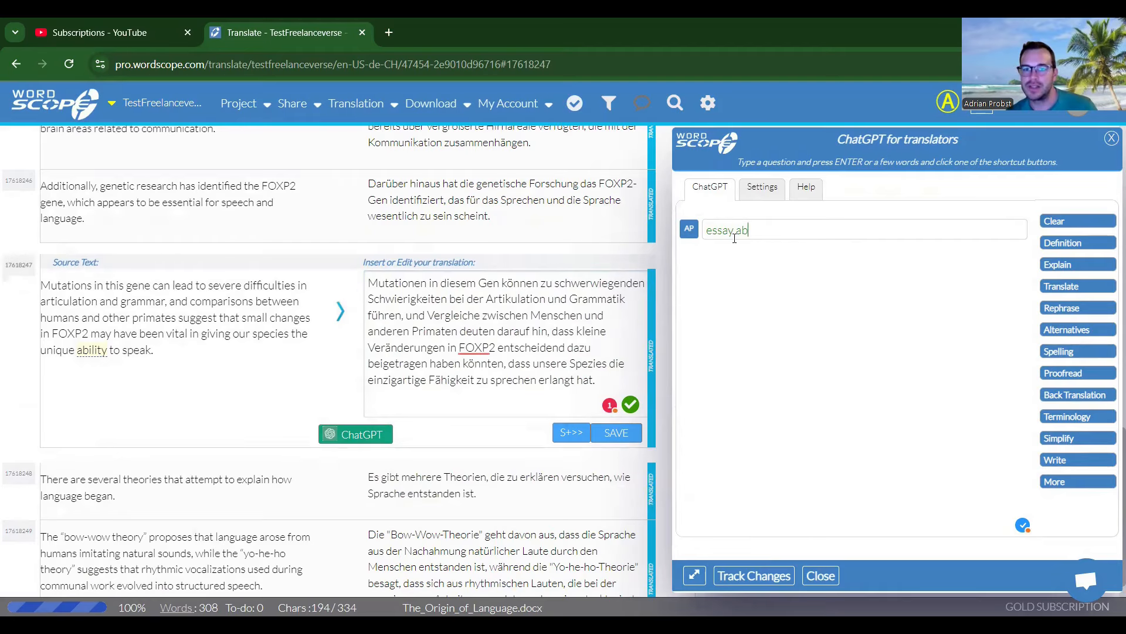
{"action": "type", "text": "out archeology"}
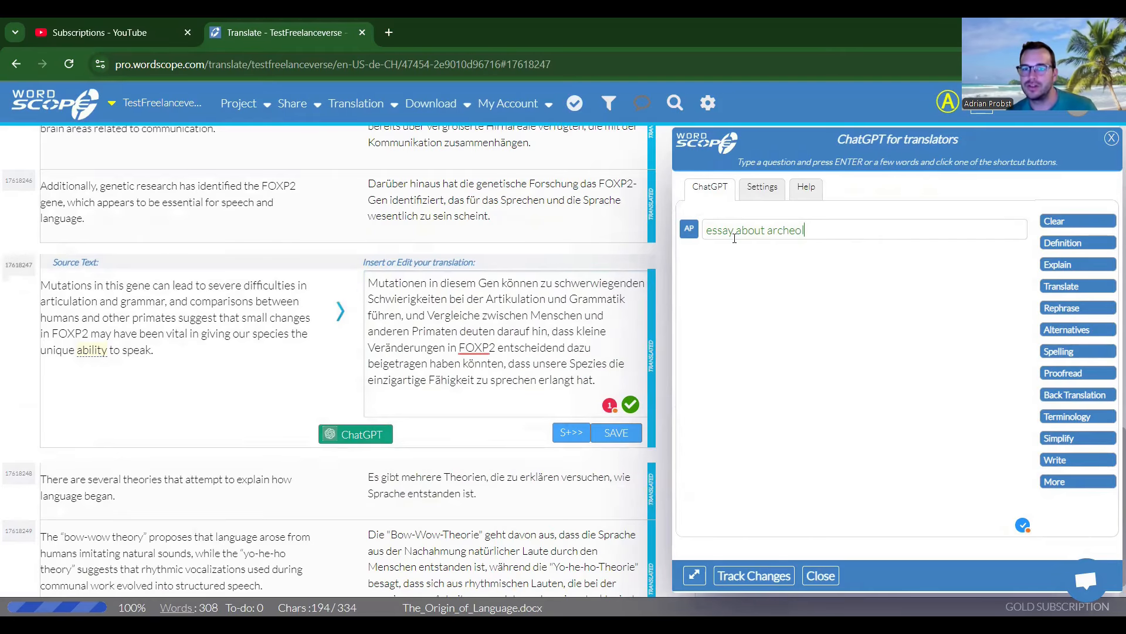
{"action": "left_click", "coordinate": [1062, 461]}
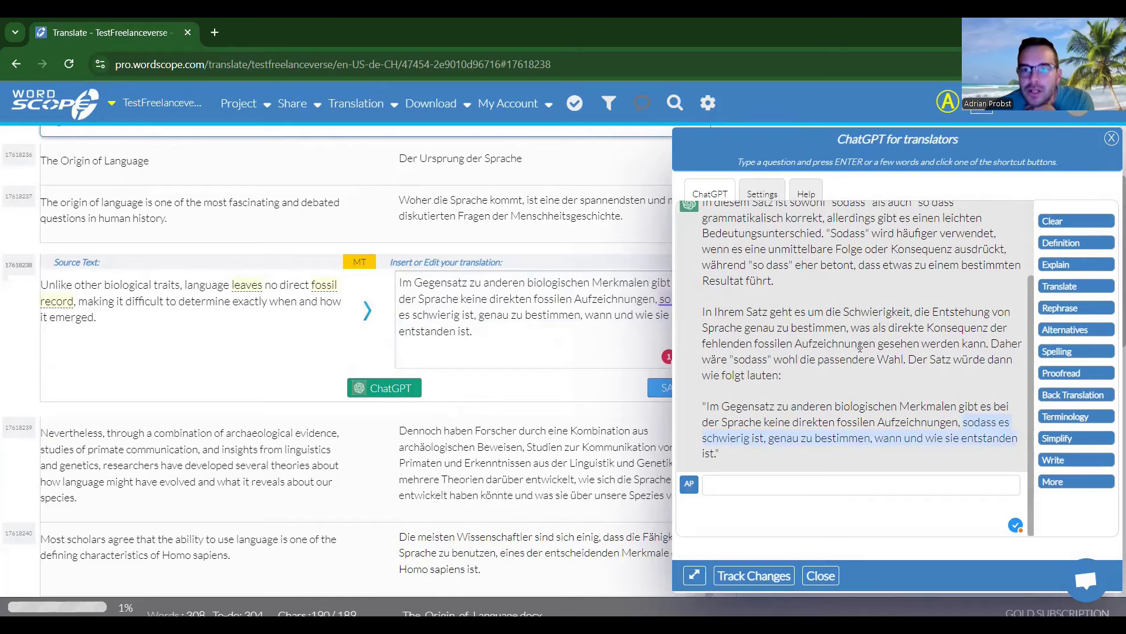
Examine the ChatGPT assistant's settings, including the available audience and style options.
{"action": "left_click", "coordinate": [762, 195]}
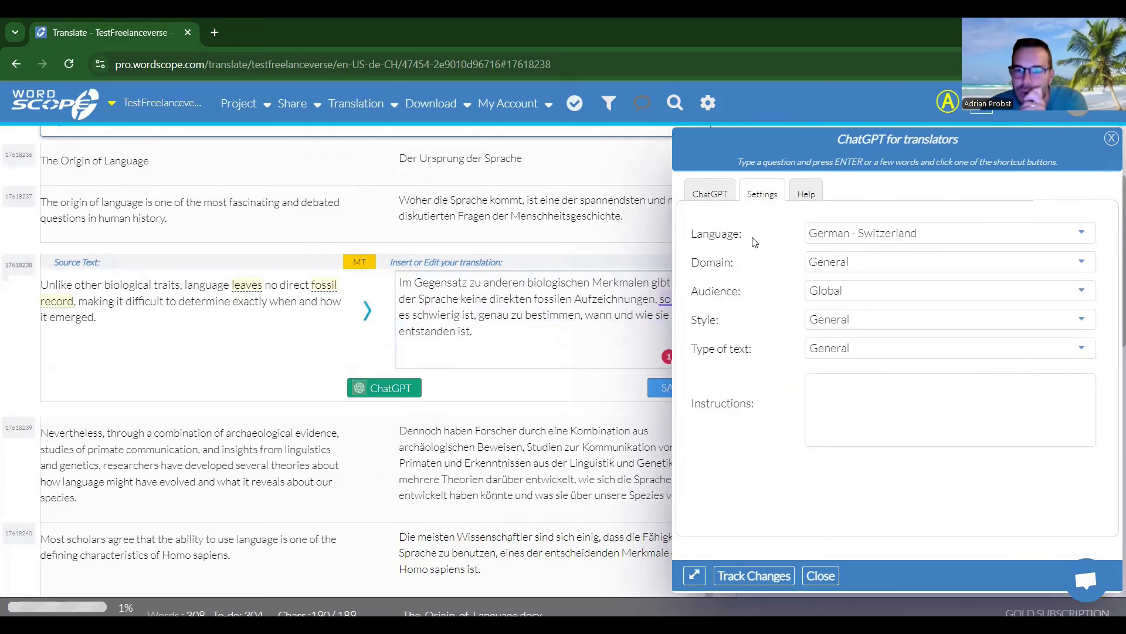
{"action": "mouse_move", "coordinate": [811, 242]}
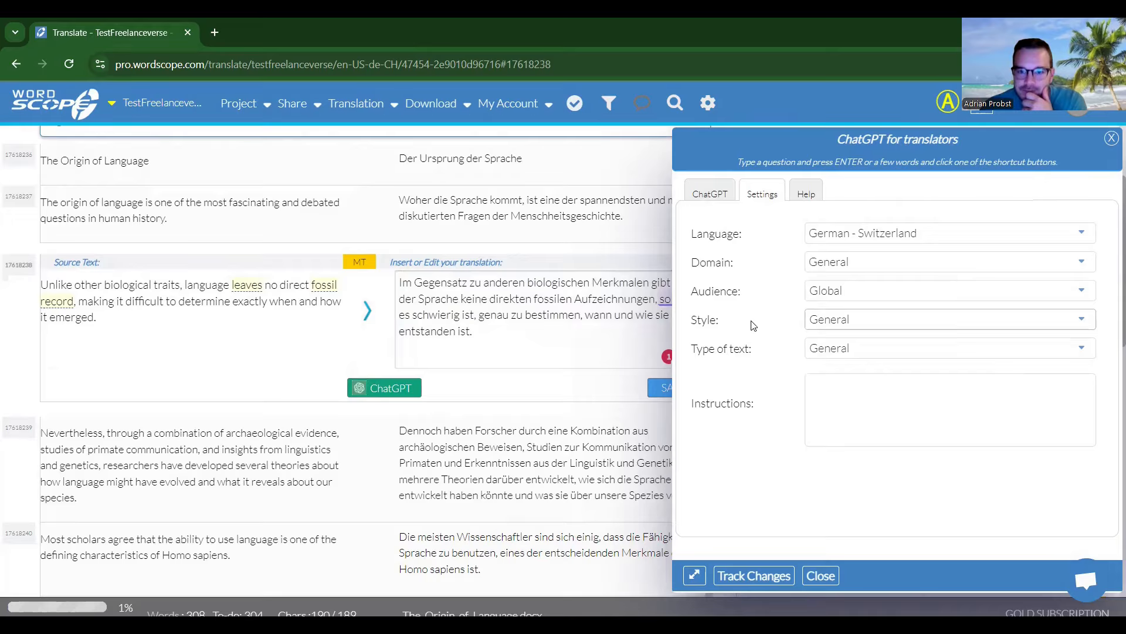
{"action": "left_click", "coordinate": [860, 294]}
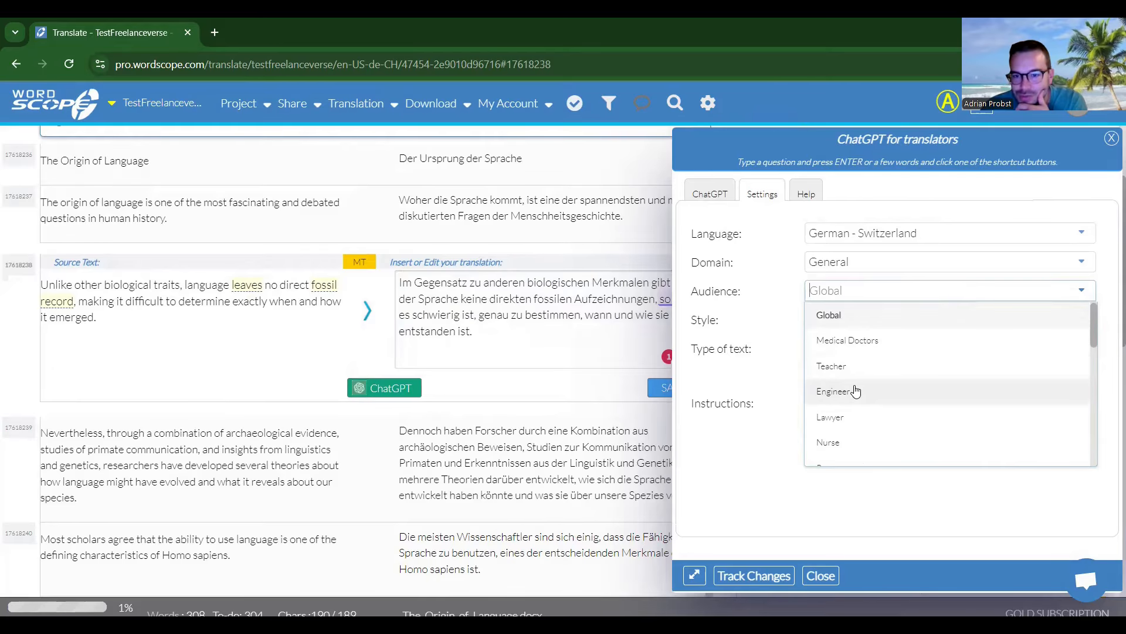
{"action": "scroll", "coordinate": [855, 390], "scroll_direction": "down", "scroll_amount": 2}
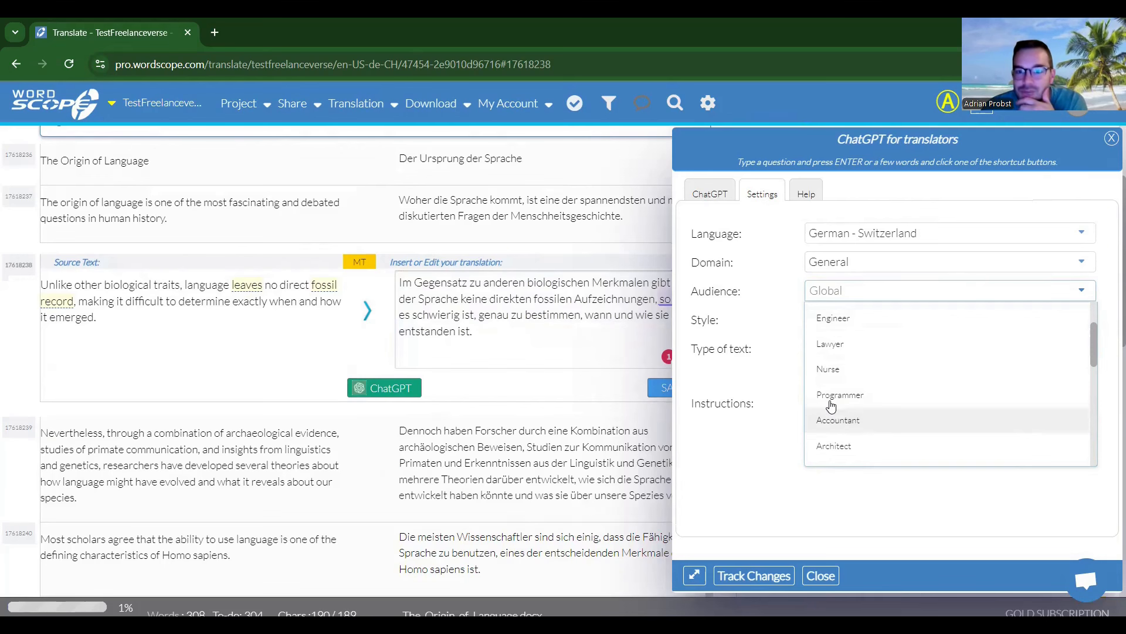
{"action": "left_click", "coordinate": [795, 339]}
{"action": "left_click", "coordinate": [830, 319]}
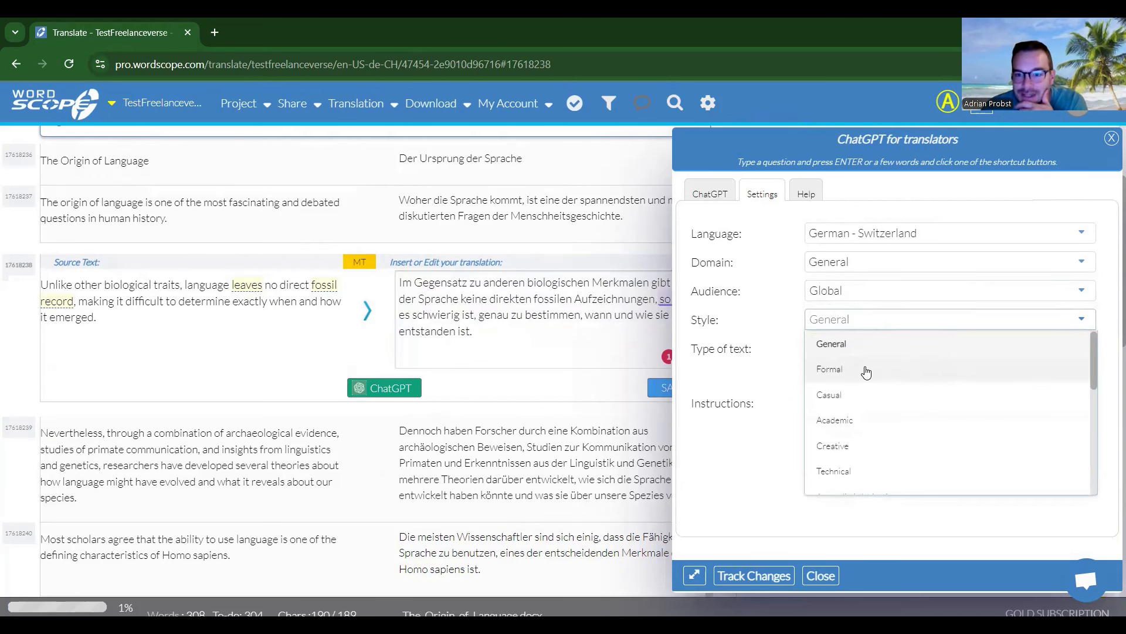
{"action": "scroll", "coordinate": [878, 416], "scroll_direction": "down", "scroll_amount": 1}
{"action": "scroll", "coordinate": [874, 422], "scroll_direction": "down", "scroll_amount": 1}
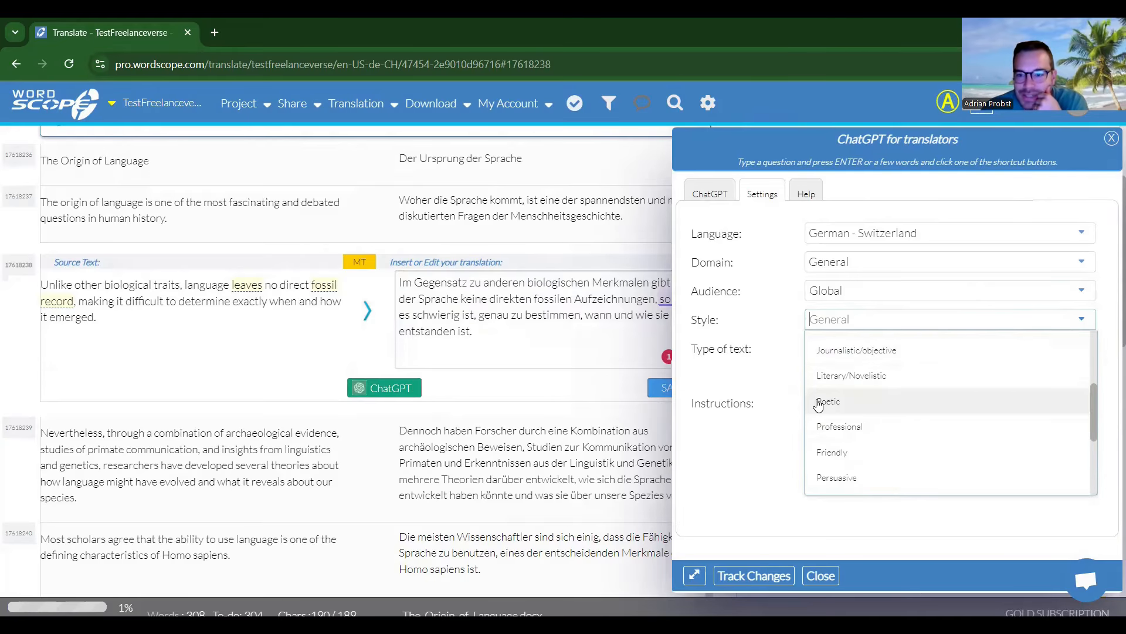
{"action": "left_click", "coordinate": [717, 383]}
Enter "Write only as if you were addressing a 5 year old" as the ChatGPT assistant's additional instructions.
{"action": "left_click", "coordinate": [847, 432]}
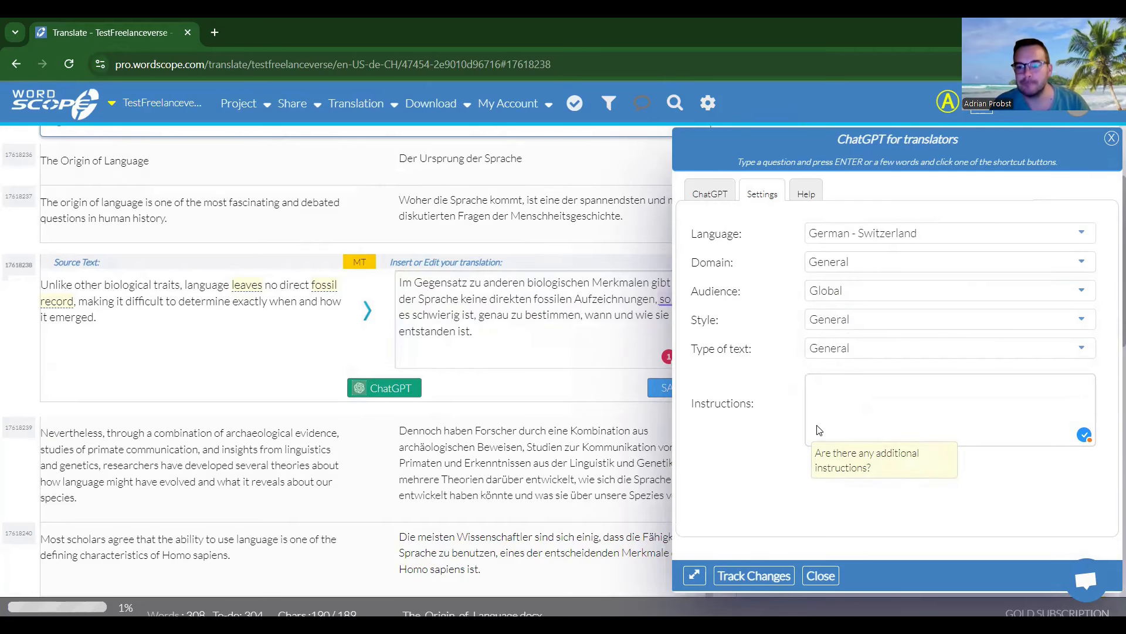
{"action": "type", "text": "Write onl"}
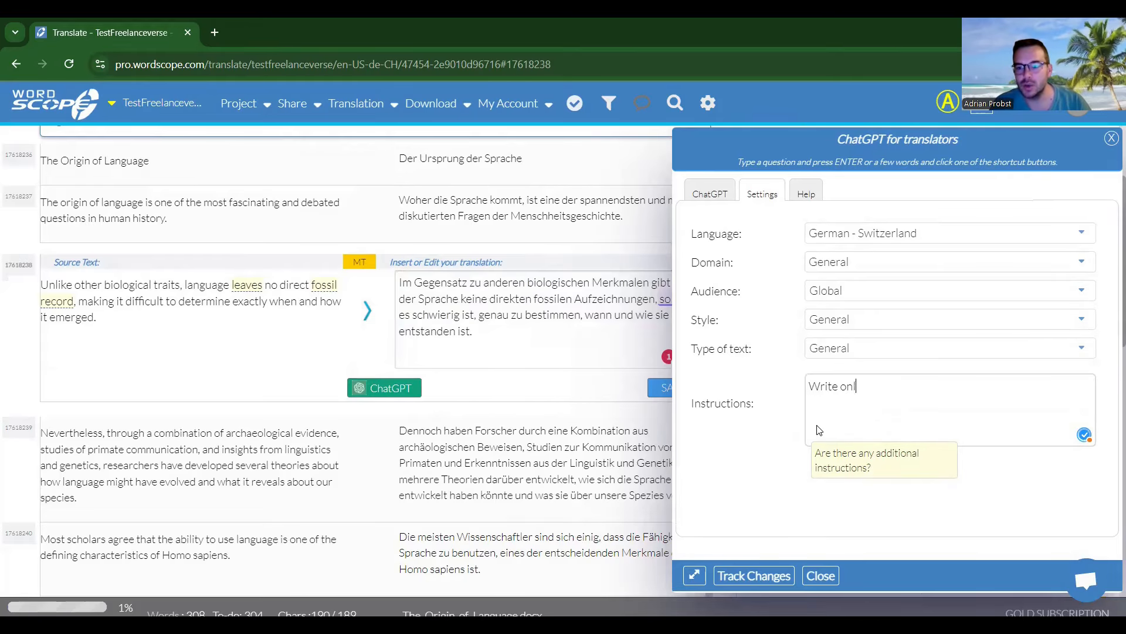
{"action": "type", "text": "y as"}
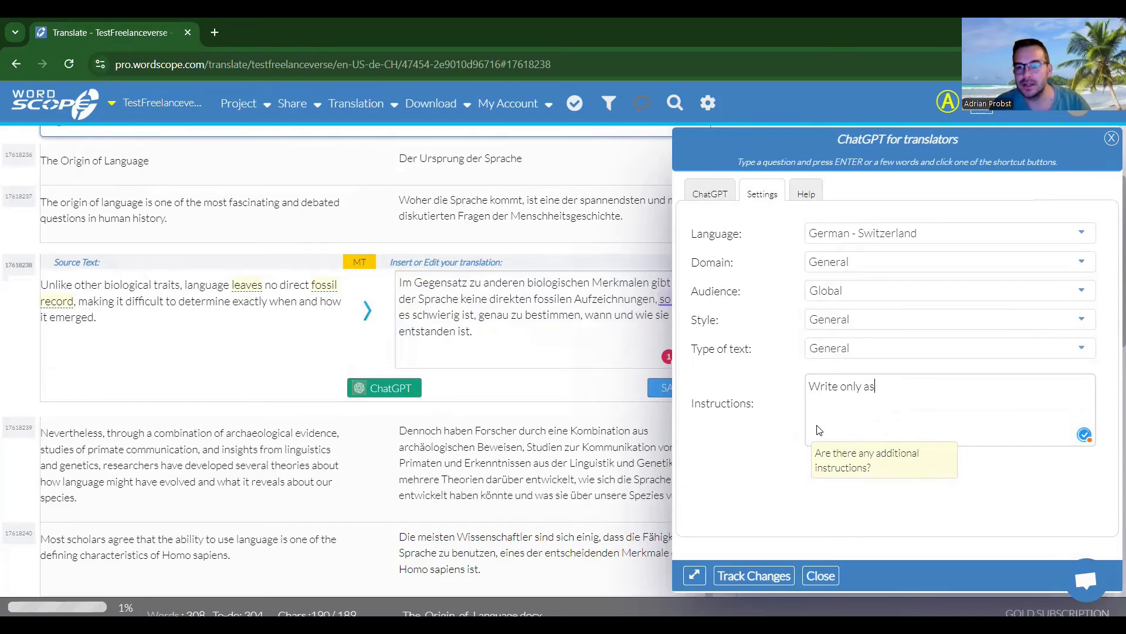
{"action": "type", "text": " if you were a"}
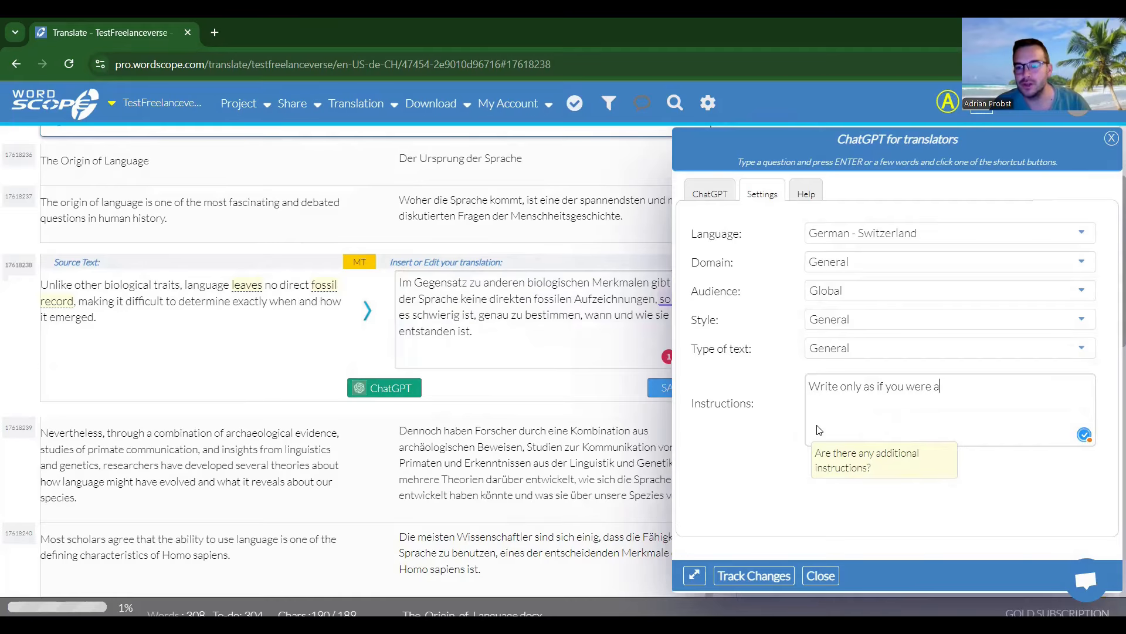
{"action": "type", "text": "ddressing a 5 year old"}
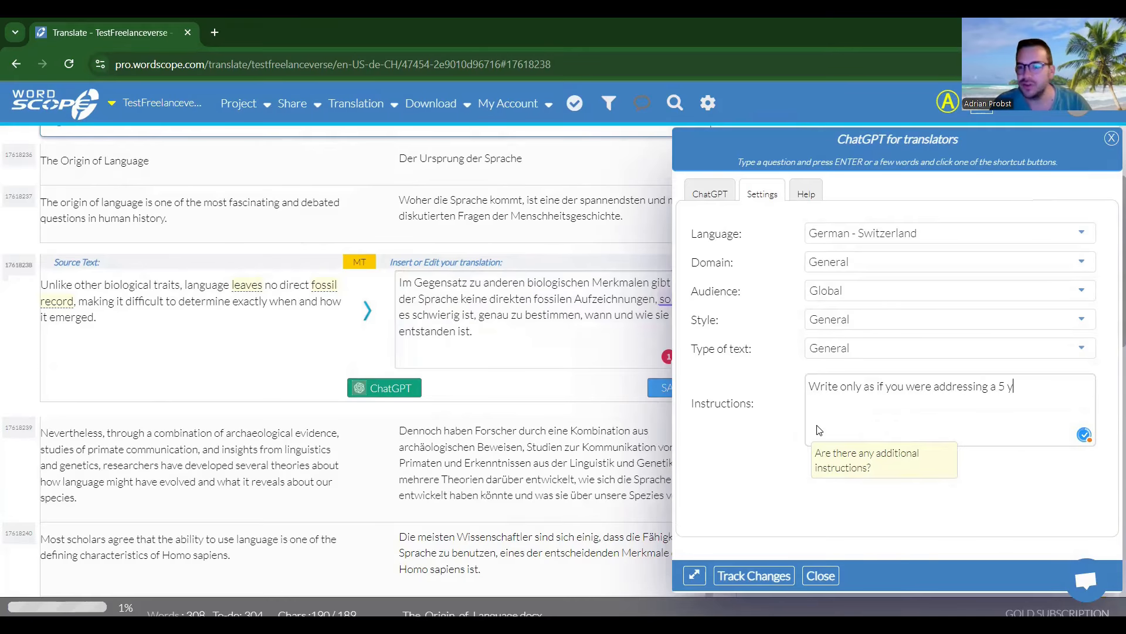
Review the style options without changing the style and set the ChatGPT audience to Kids (6 - 12 years).
{"action": "left_click", "coordinate": [845, 318]}
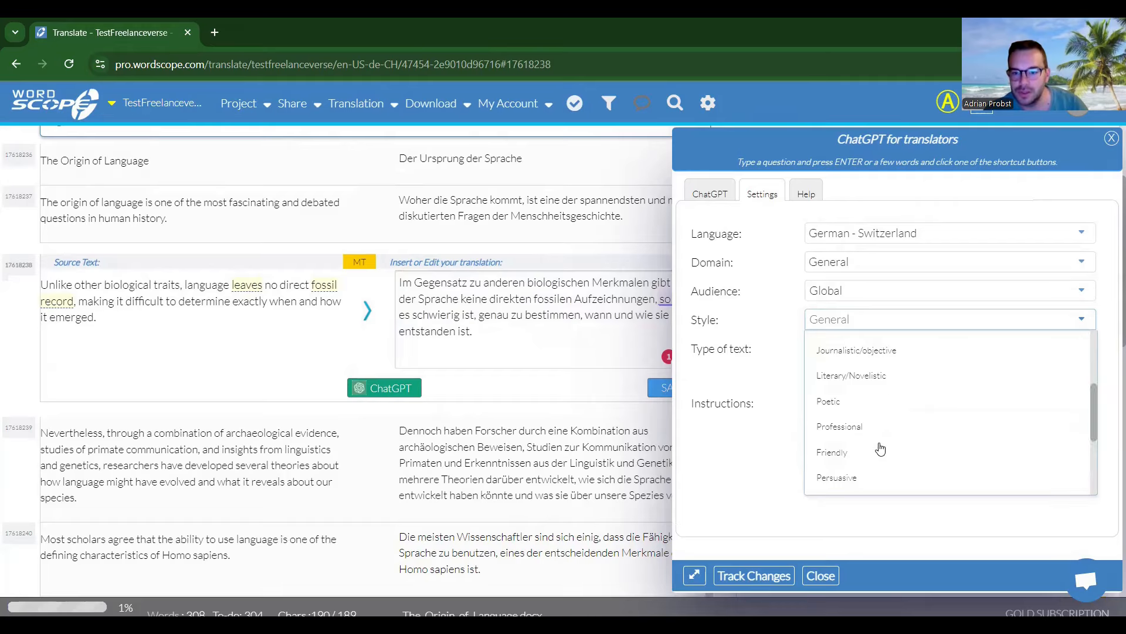
{"action": "left_click", "coordinate": [862, 403]}
{"action": "left_click", "coordinate": [854, 291]}
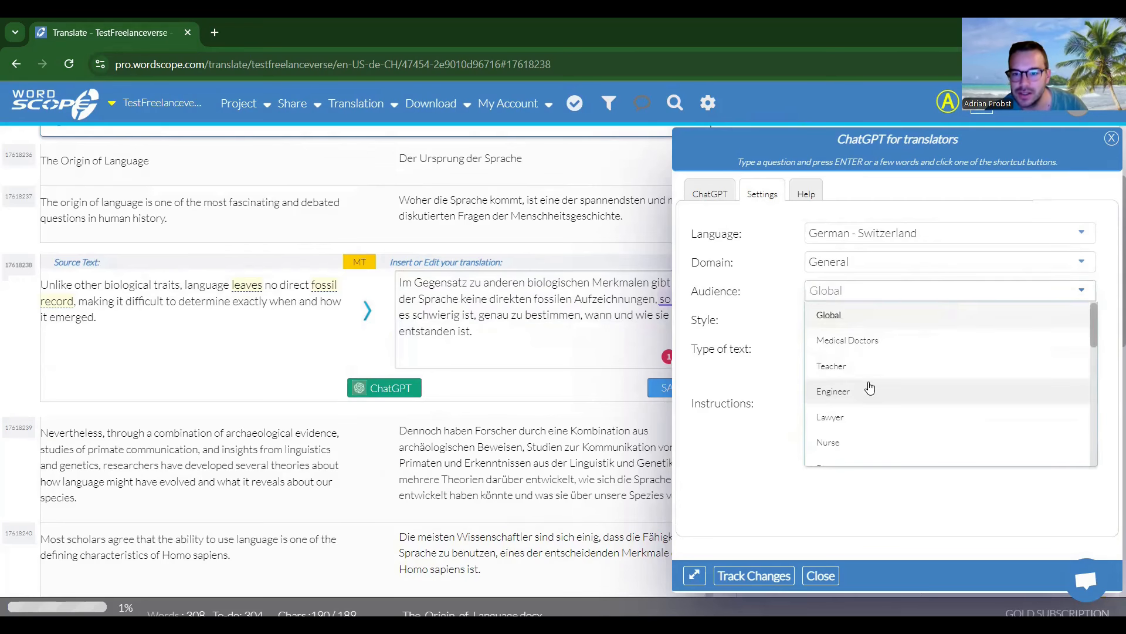
{"action": "scroll", "coordinate": [868, 410], "scroll_direction": "down", "scroll_amount": 5}
{"action": "left_click", "coordinate": [864, 433]}
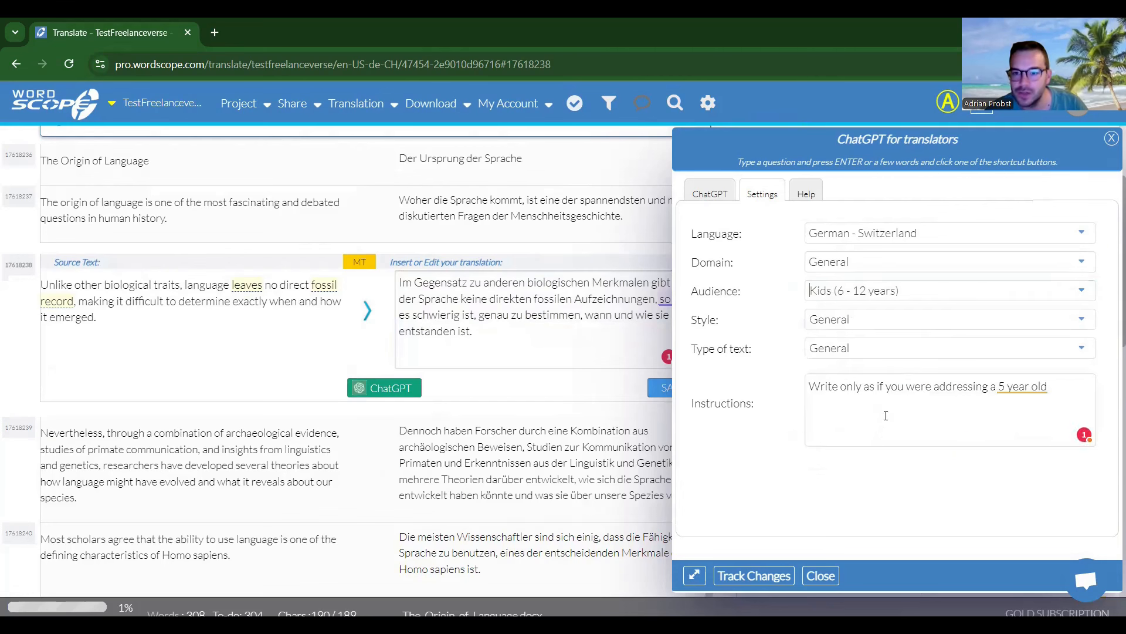
Change the age in the ChatGPT instructions to 6, reading "Write only as if you were addressing a 6 year old".
{"action": "left_click", "coordinate": [1012, 389]}
{"action": "key", "text": "BackSpace"}
{"action": "type", "text": "6"}
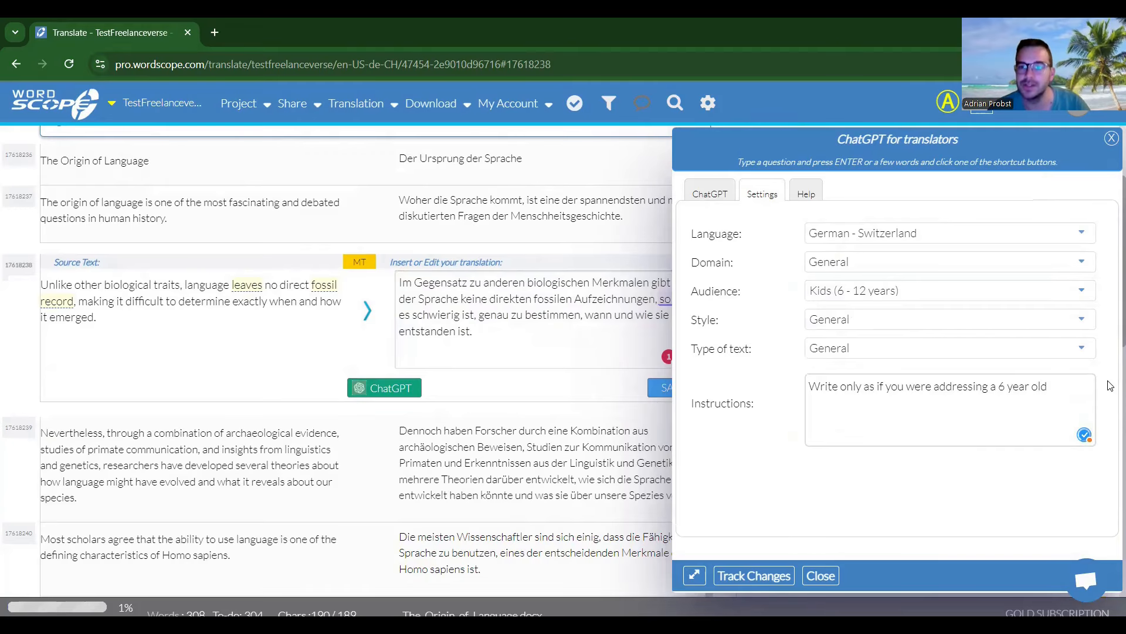
{"action": "left_click", "coordinate": [940, 481]}
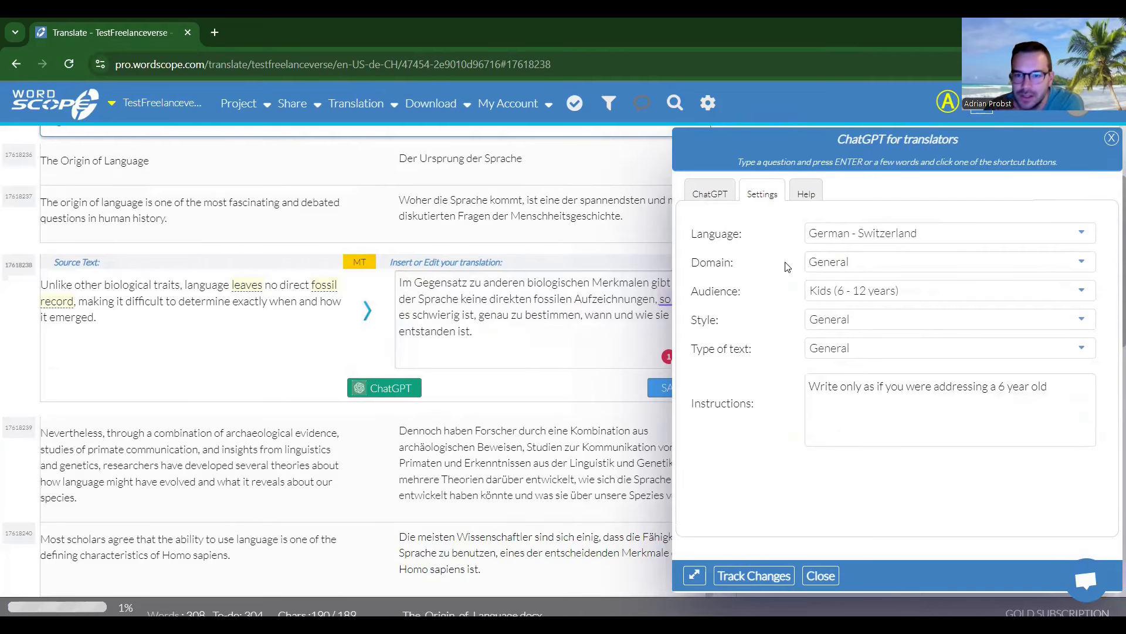
Return to the ChatGPT conversation and ask "can you rephrase it" about the sentence.
{"action": "left_click", "coordinate": [710, 193]}
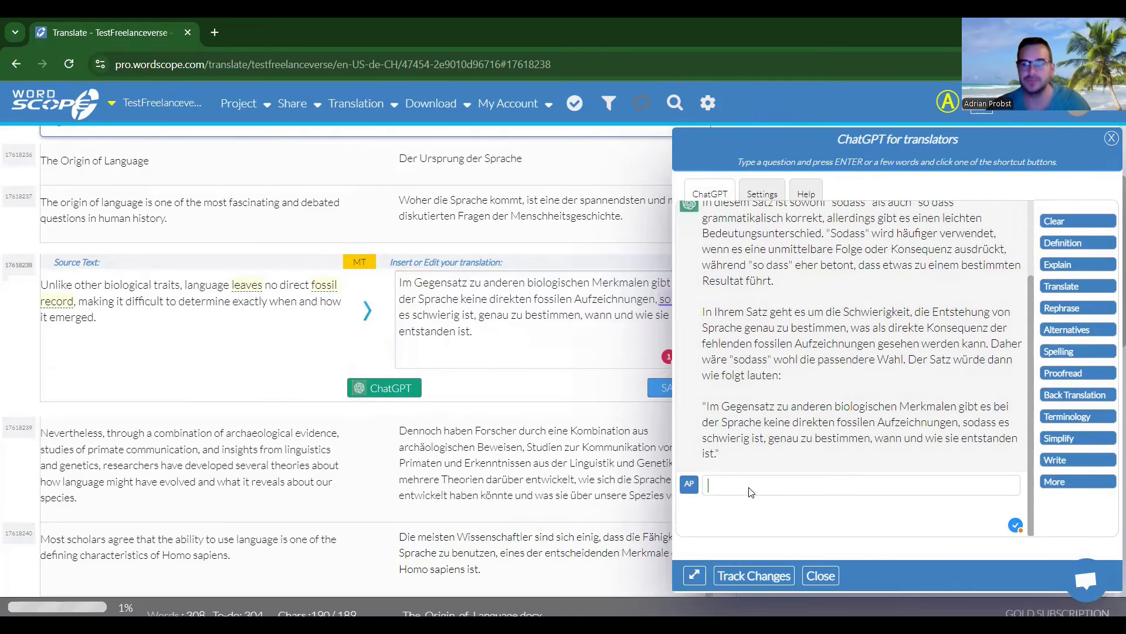
{"action": "type", "text": "can you rephrase it"}
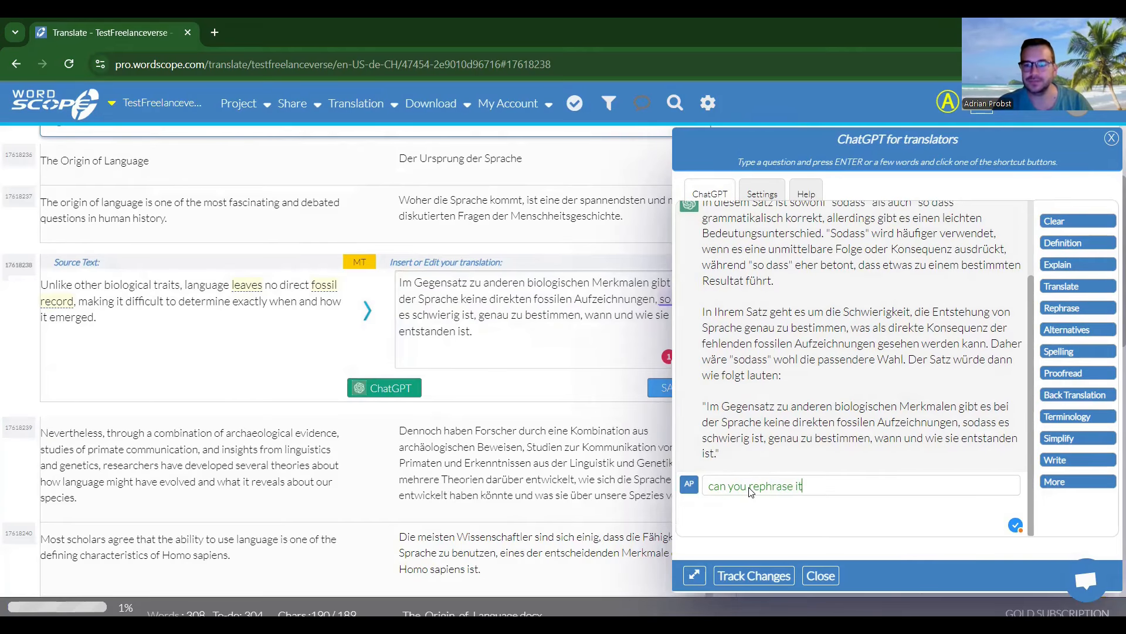
{"action": "key", "text": "Return"}
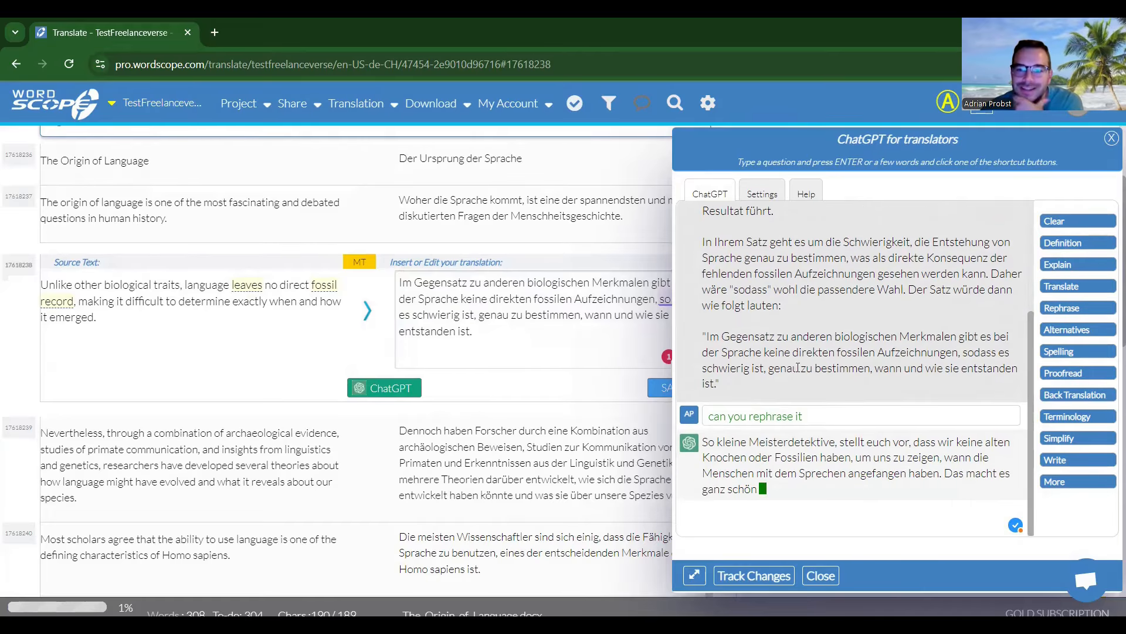
Review the audience and instruction settings alongside ChatGPT's rephrased answer.
{"action": "left_click", "coordinate": [762, 195]}
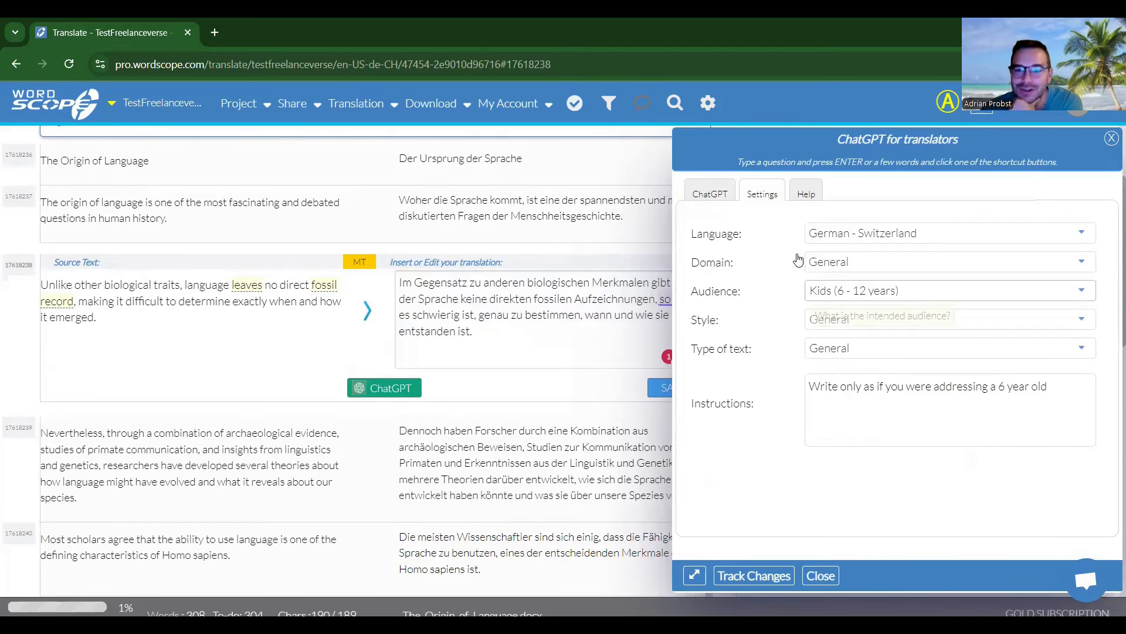
{"action": "left_click", "coordinate": [701, 191]}
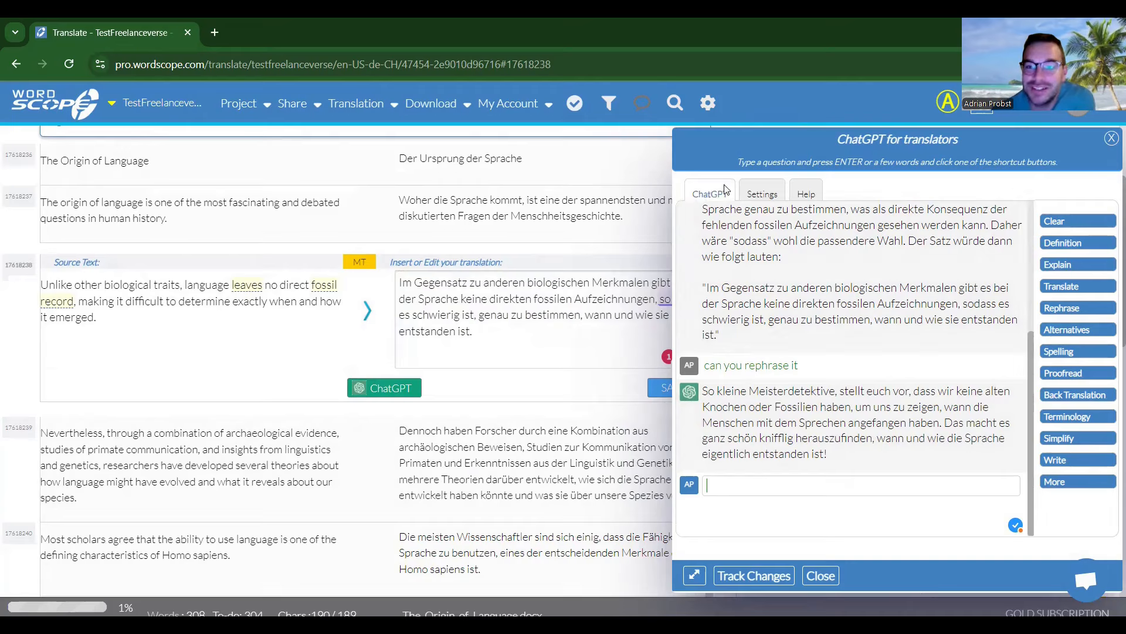
{"action": "left_click", "coordinate": [760, 195]}
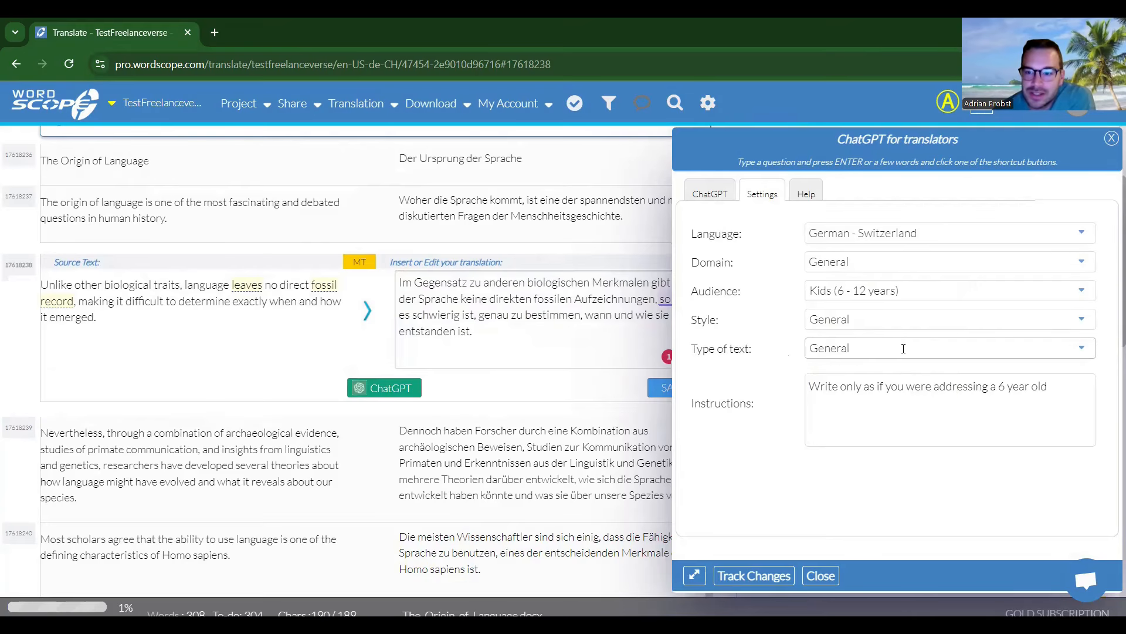
Close the ChatGPT assistant and confirm the translation of every segment, from "The Origin of Language" through the last one.
{"action": "left_click", "coordinate": [1110, 139]}
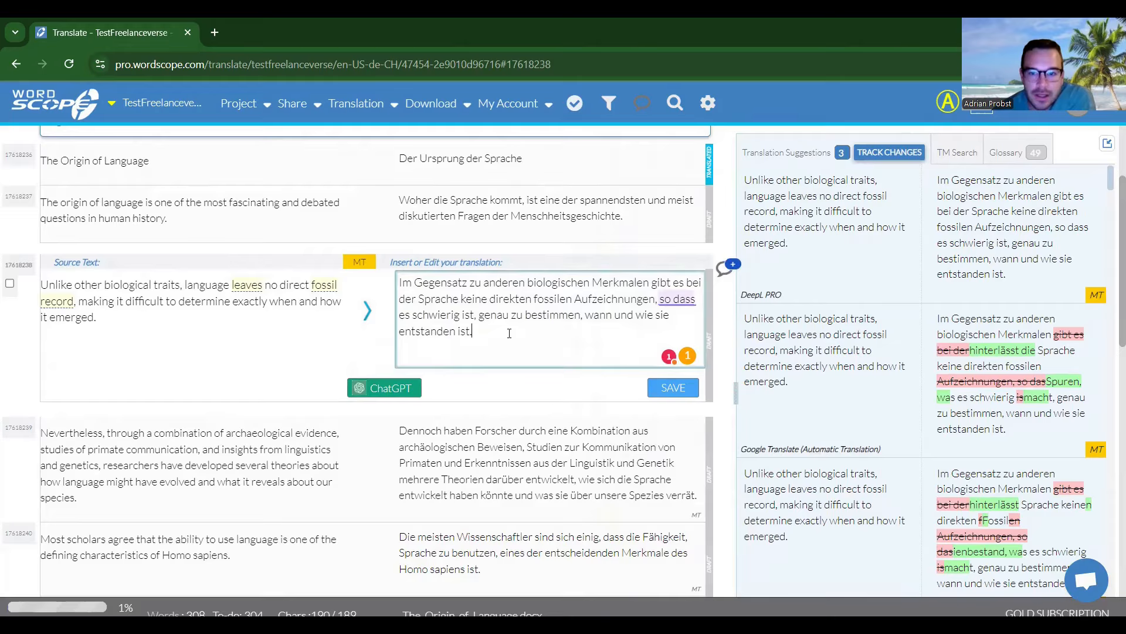
{"action": "scroll", "coordinate": [505, 335], "scroll_direction": "down", "scroll_amount": 3}
{"action": "scroll", "coordinate": [505, 334], "scroll_direction": "down", "scroll_amount": 12}
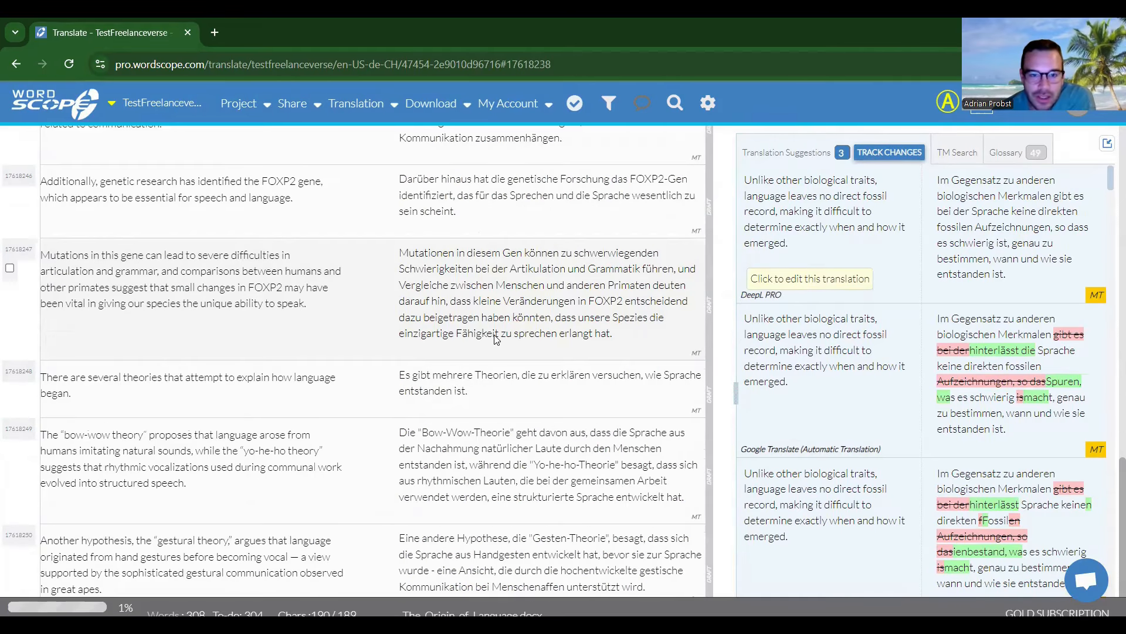
{"action": "scroll", "coordinate": [492, 351], "scroll_direction": "up", "scroll_amount": 8}
{"action": "scroll", "coordinate": [491, 350], "scroll_direction": "up", "scroll_amount": 5}
{"action": "left_click", "coordinate": [484, 374]}
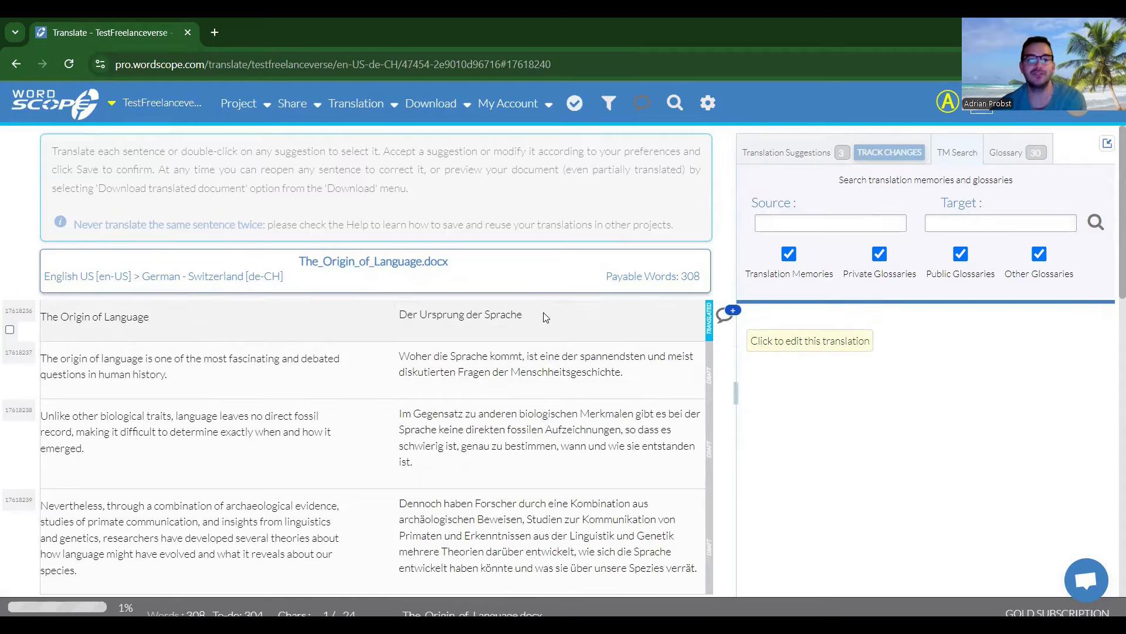
{"action": "left_click", "coordinate": [542, 319]}
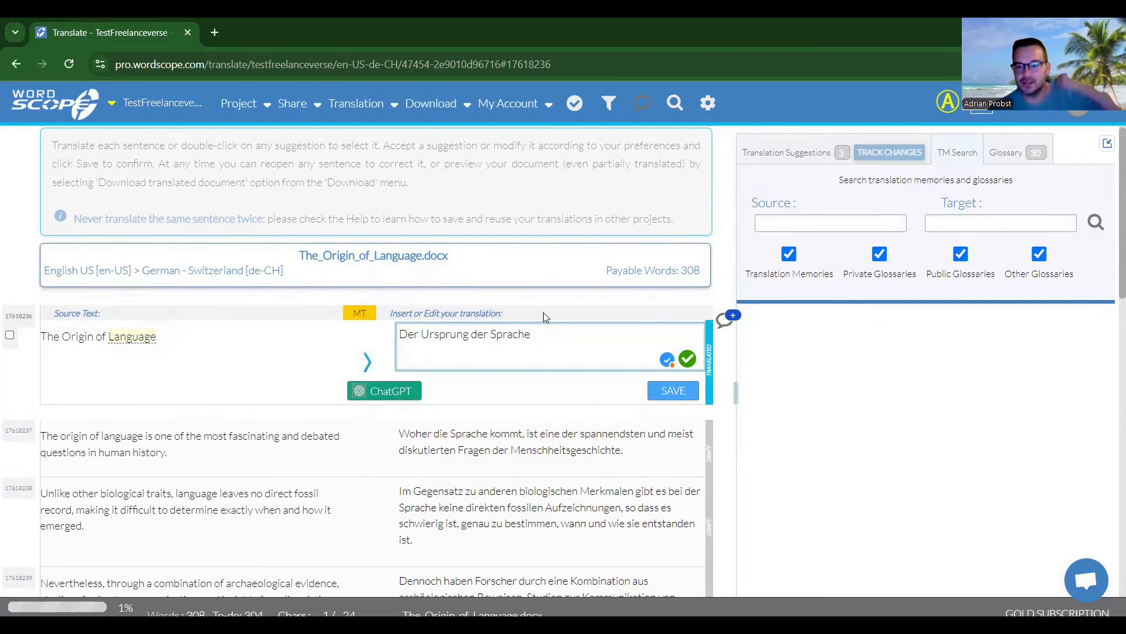
{"action": "key", "text": "ctrl+Return"}
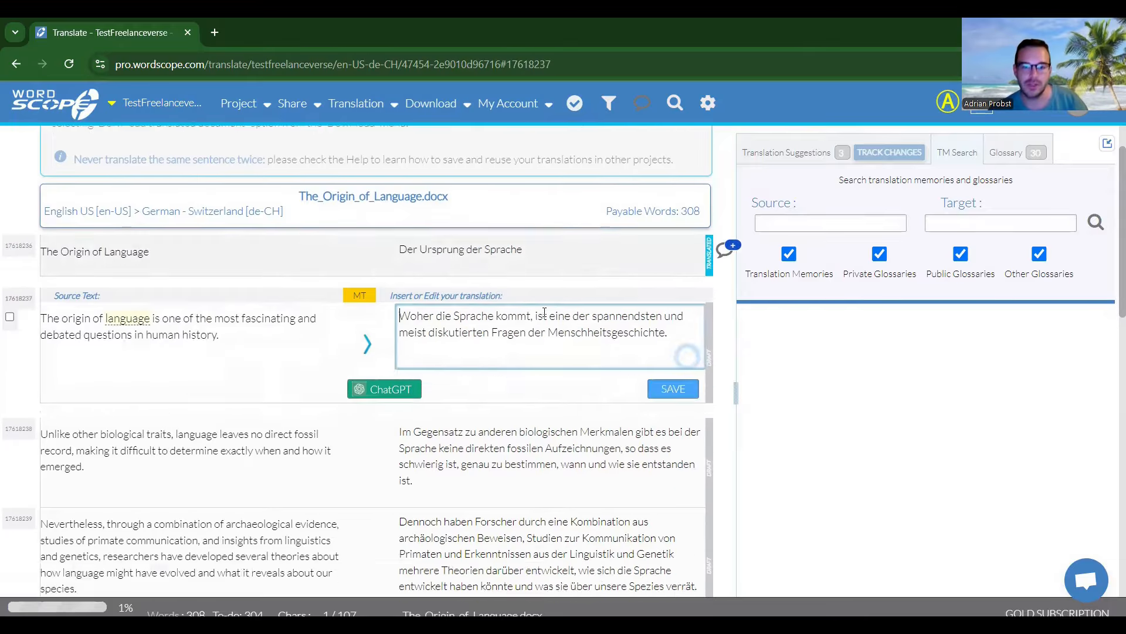
{"action": "key", "text": "ctrl+Return"}
{"action": "key", "text": "ctrl+Return"}
{"action": "key", "text": "ctrl+Return"}
{"action": "key", "text": "ctrl+Return"}
{"action": "key", "text": "ctrl+Return"}
{"action": "key", "text": "ctrl+Return"}
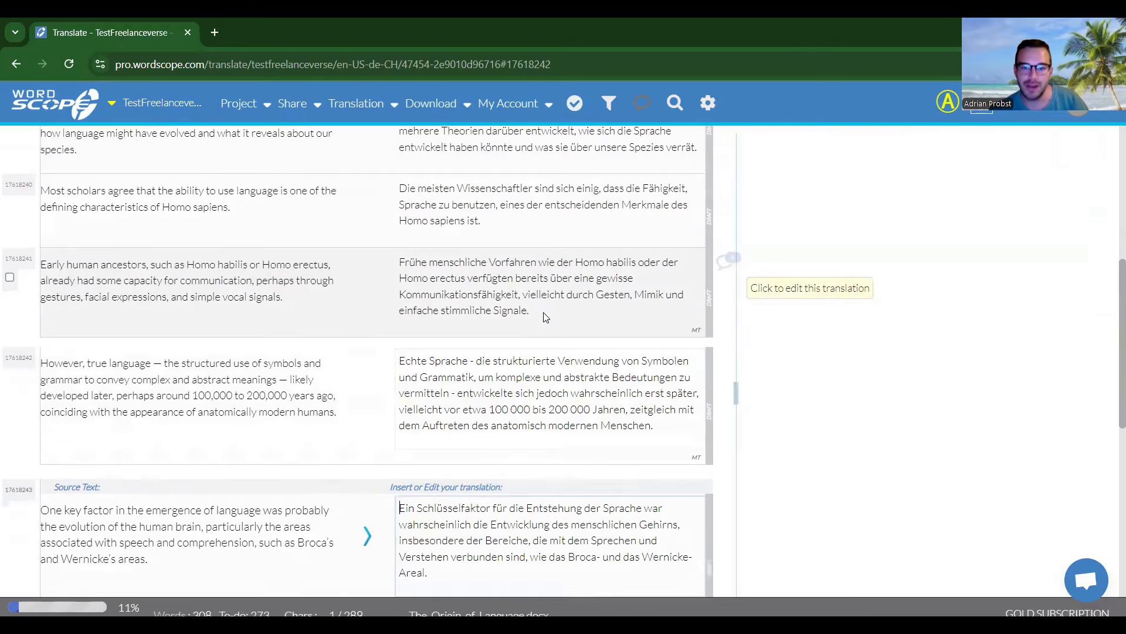
{"action": "key", "text": "ctrl+Return"}
{"action": "key", "text": "ctrl+Return"}
{"action": "key", "text": "ctrl+Return"}
{"action": "key", "text": "ctrl+Return"}
{"action": "key", "text": "ctrl+Return"}
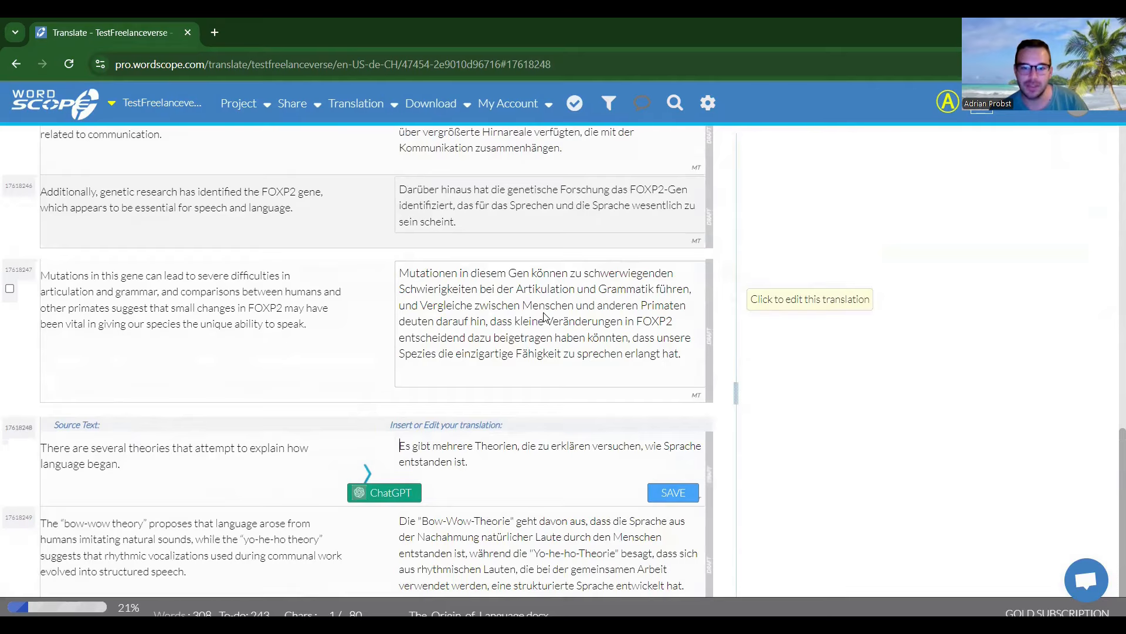
{"action": "key", "text": "ctrl+Return"}
{"action": "key", "text": "ctrl+Return"}
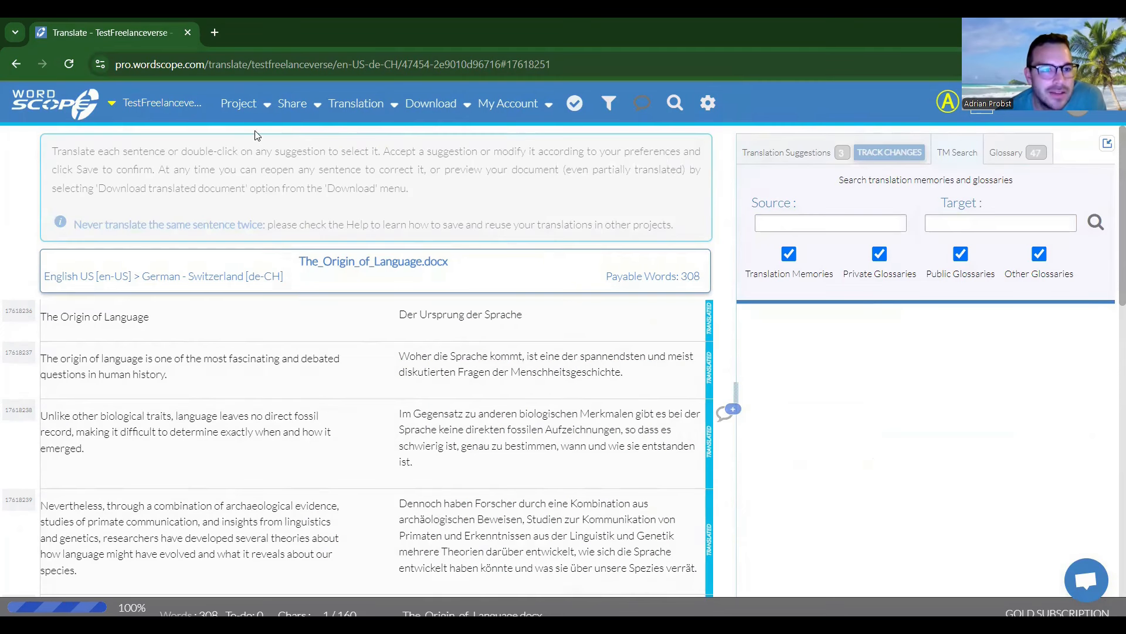
Look through the project, sharing and translation options and download the translated document.
{"action": "left_click", "coordinate": [262, 105]}
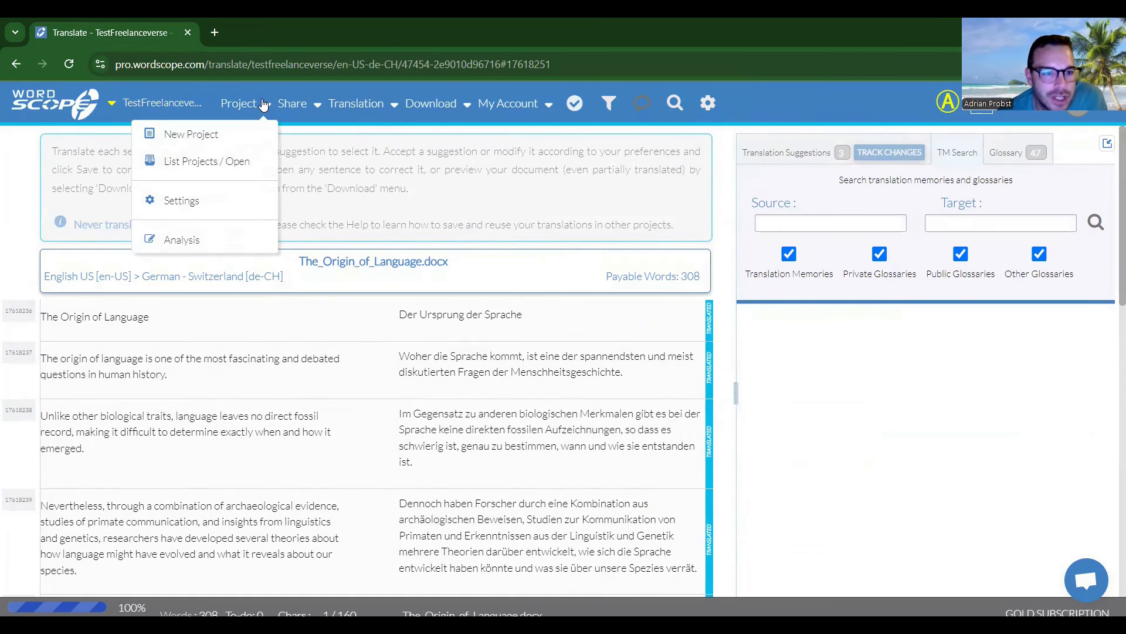
{"action": "left_click", "coordinate": [313, 109]}
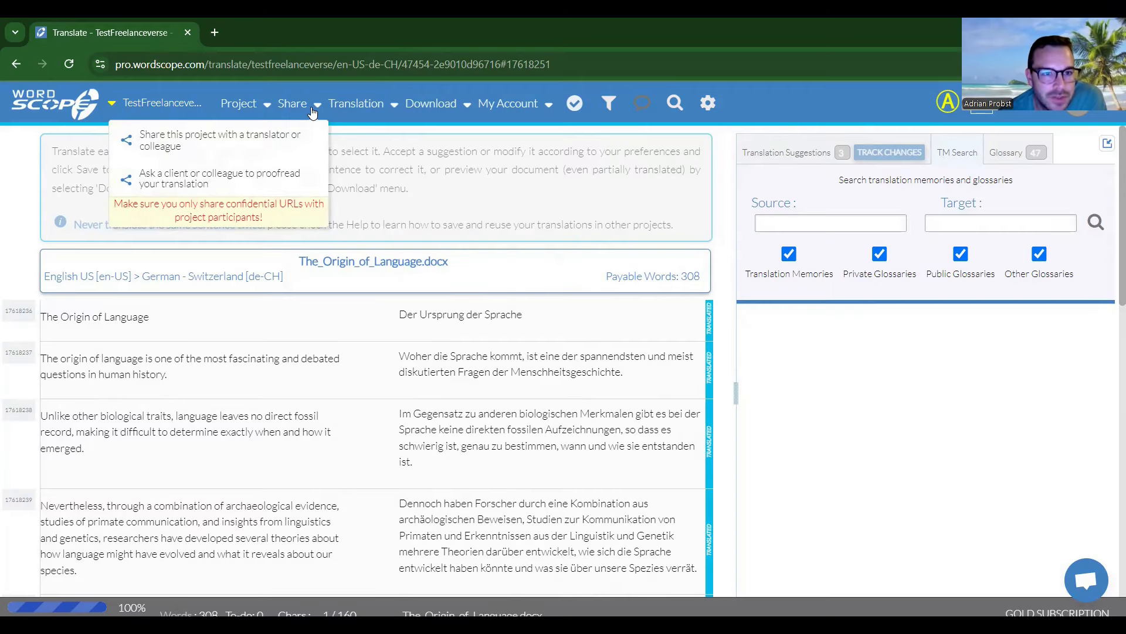
{"action": "left_click", "coordinate": [391, 105]}
{"action": "left_click", "coordinate": [465, 103]}
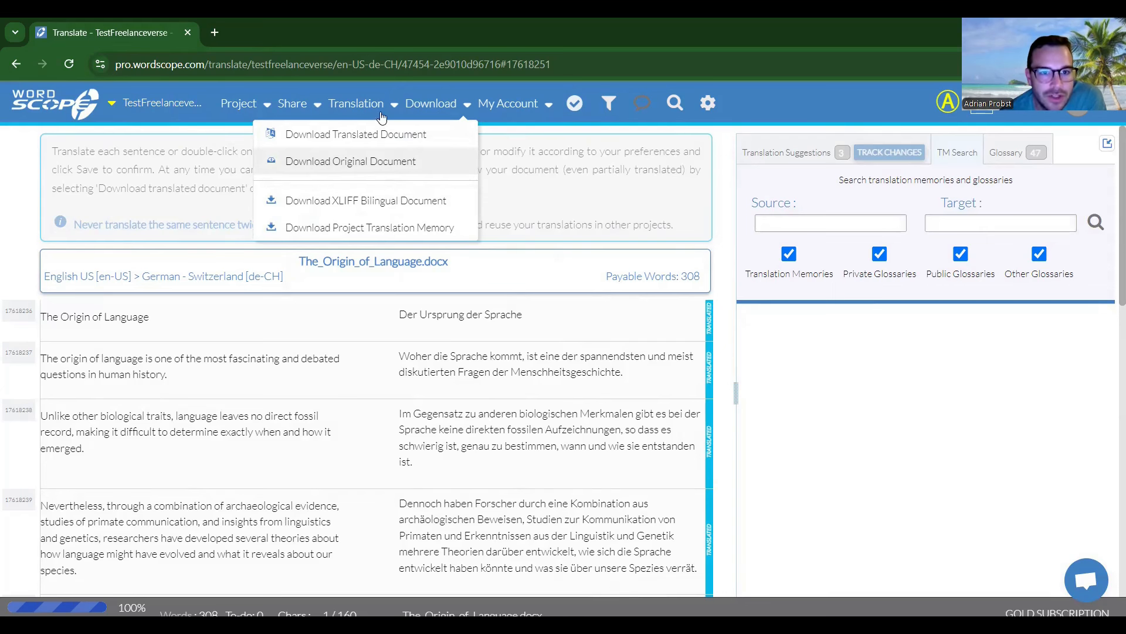
{"action": "left_click", "coordinate": [372, 133]}
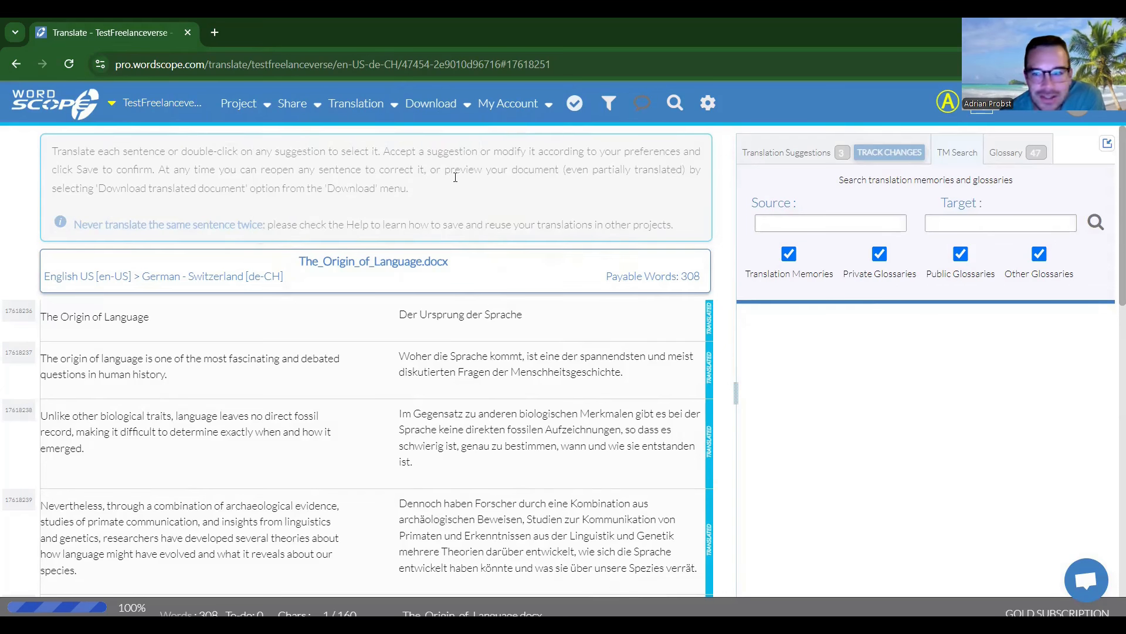